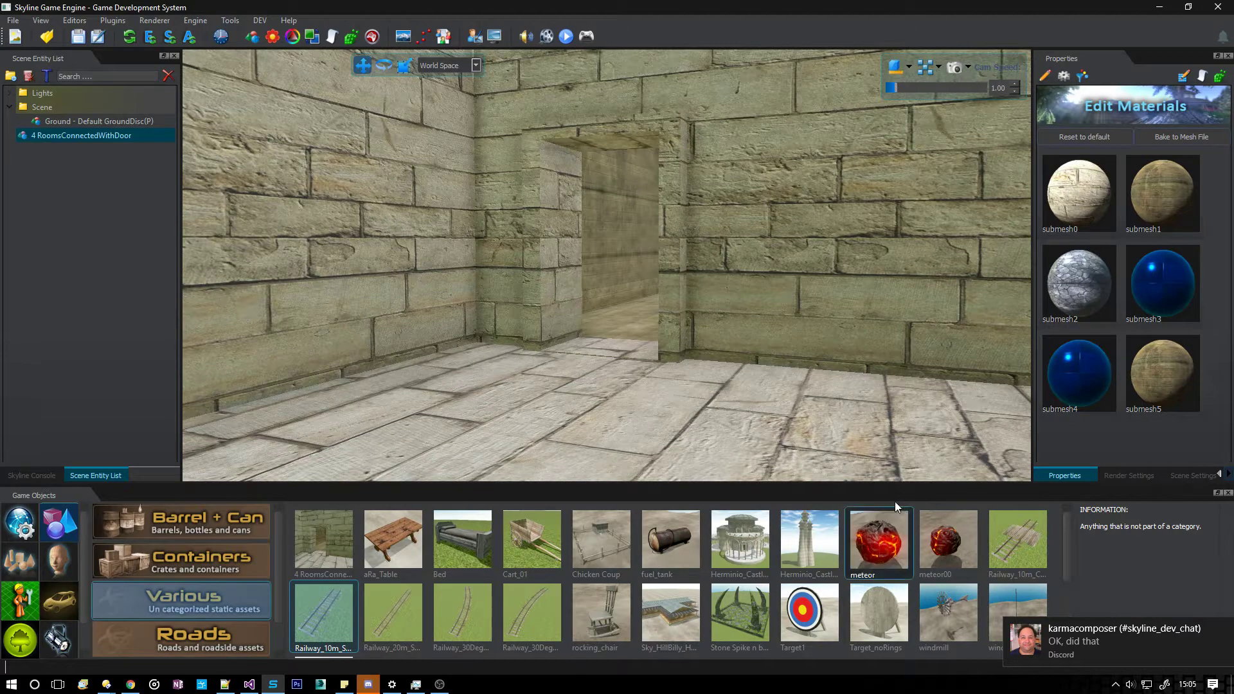
# Open the asset explorer for the room, shrink and reposition its window, and enlarge the icon size slider slightly.
pyautogui.click(1226, 629)
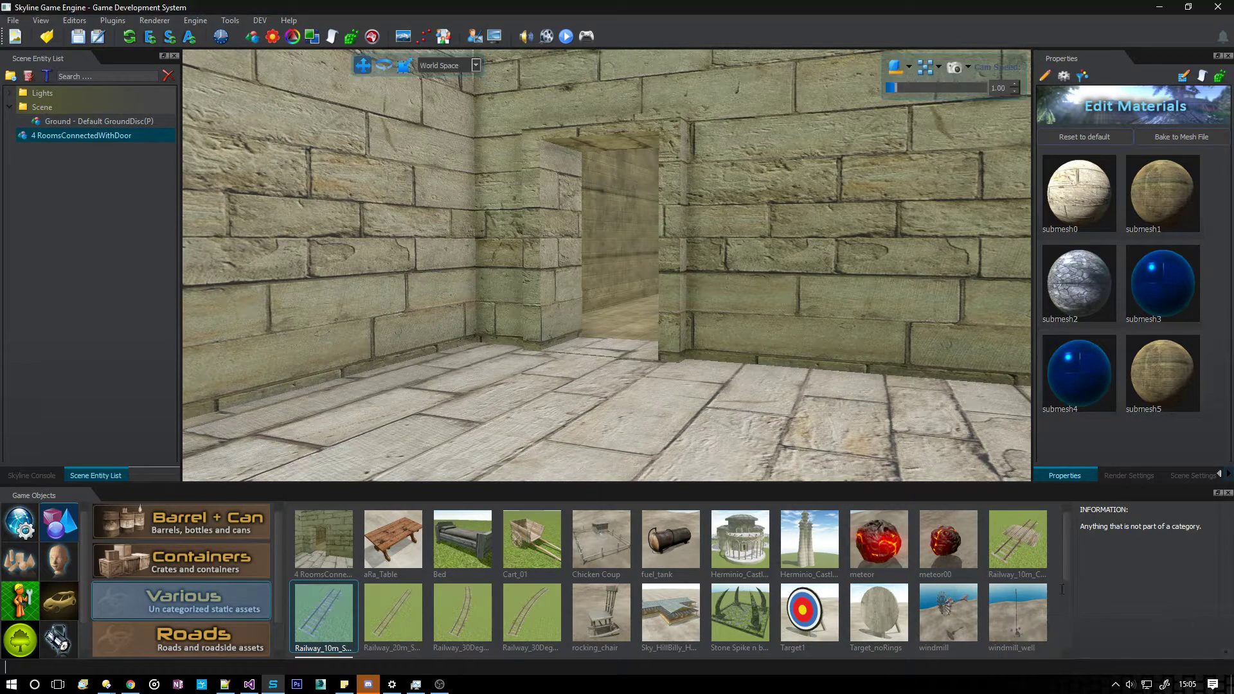
pyautogui.rightClick(623, 352)
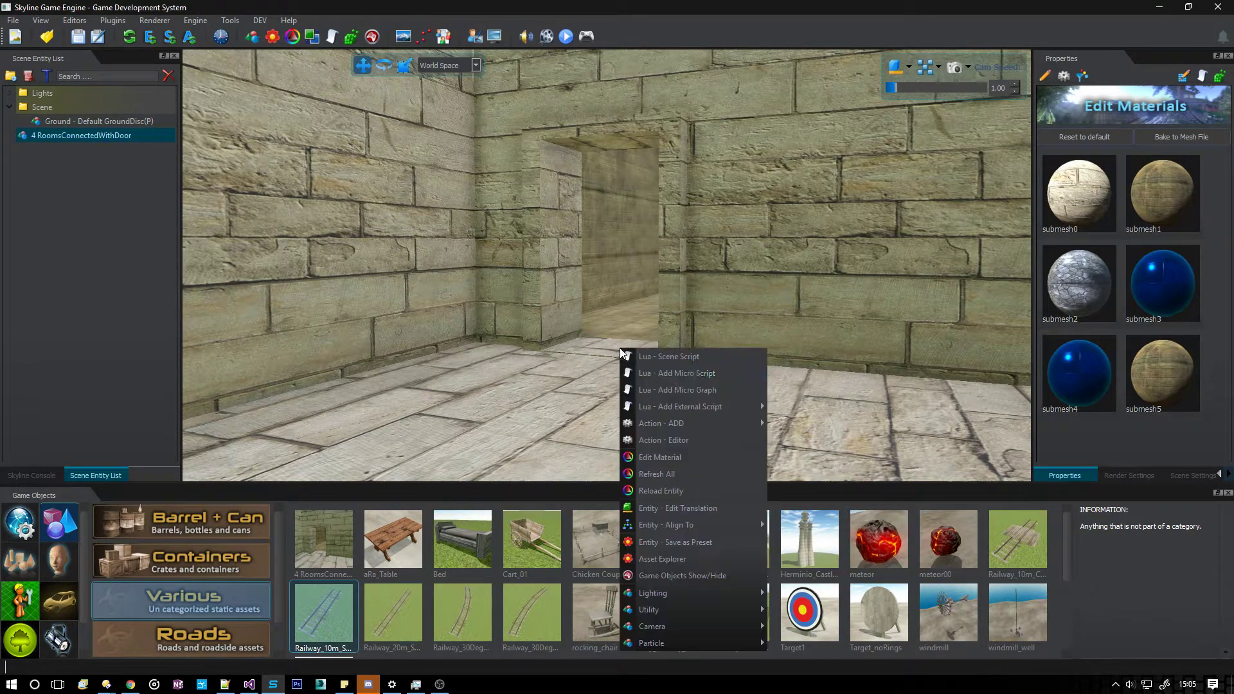
pyautogui.click(663, 559)
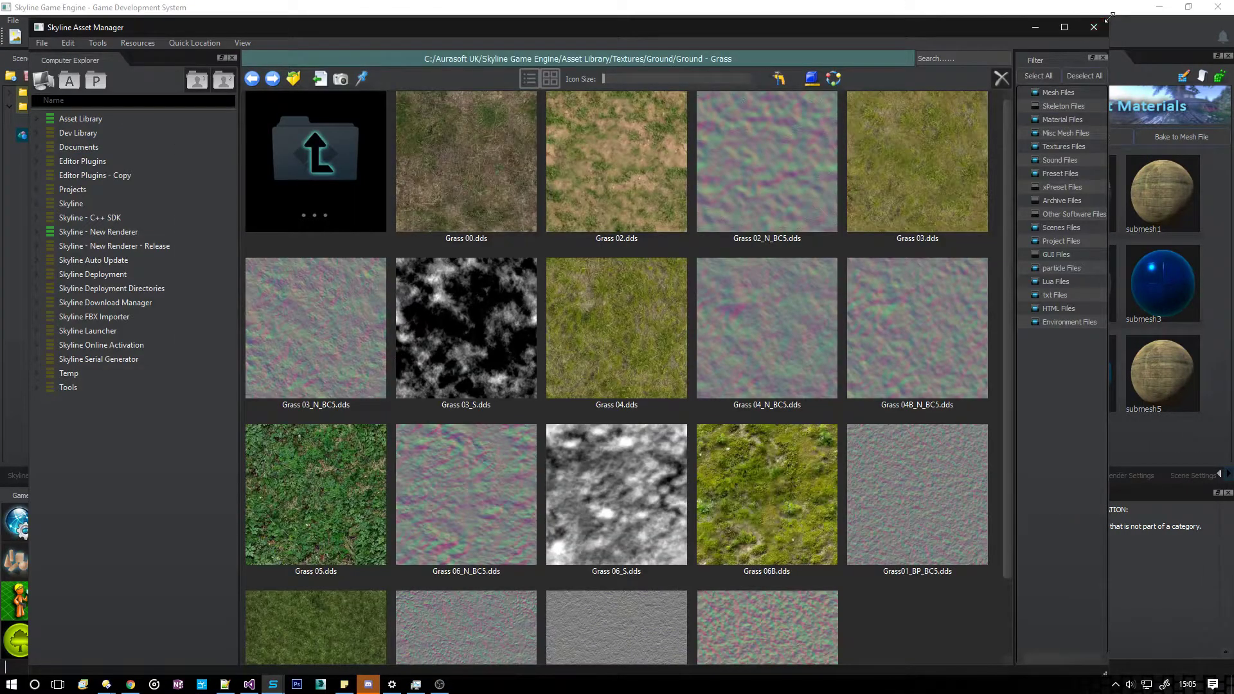
pyautogui.moveTo(1111, 18); pyautogui.dragTo(922, 142)
pyautogui.moveTo(705, 158); pyautogui.dragTo(755, 61)
pyautogui.moveTo(591, 105); pyautogui.dragTo(620, 109)
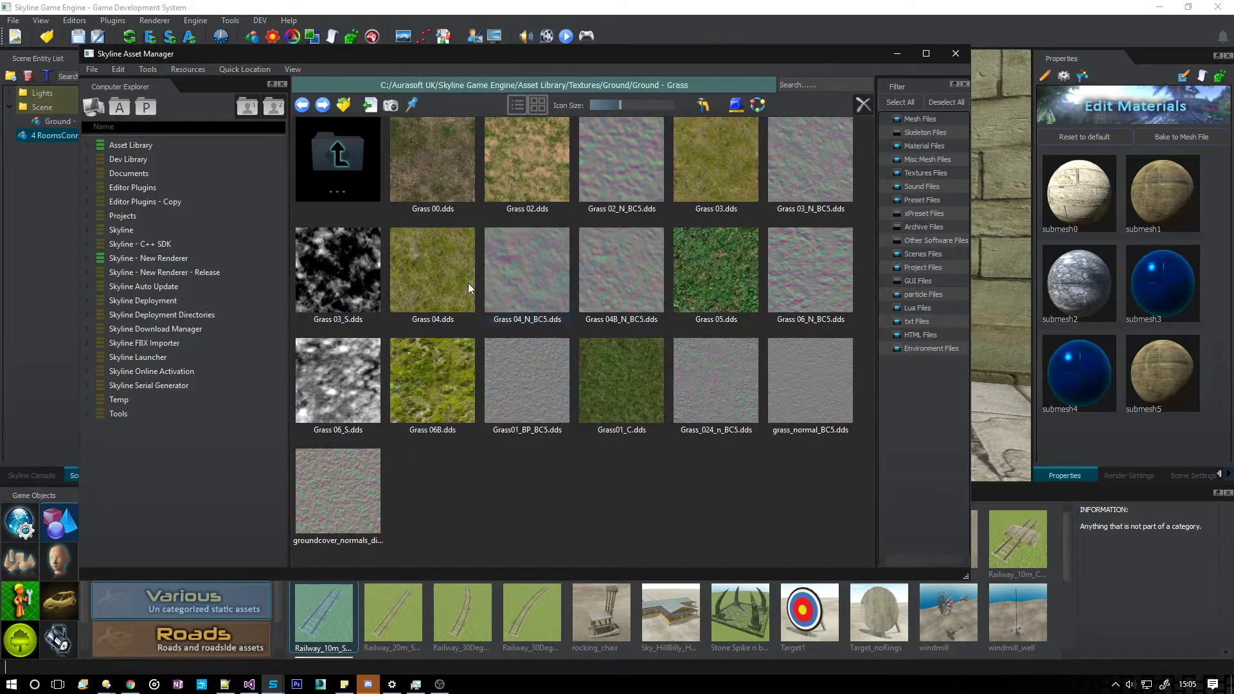
# Browse the Asset Library to the Materials > Metal > Metal 00 folder.
pyautogui.doubleClick(118, 145)
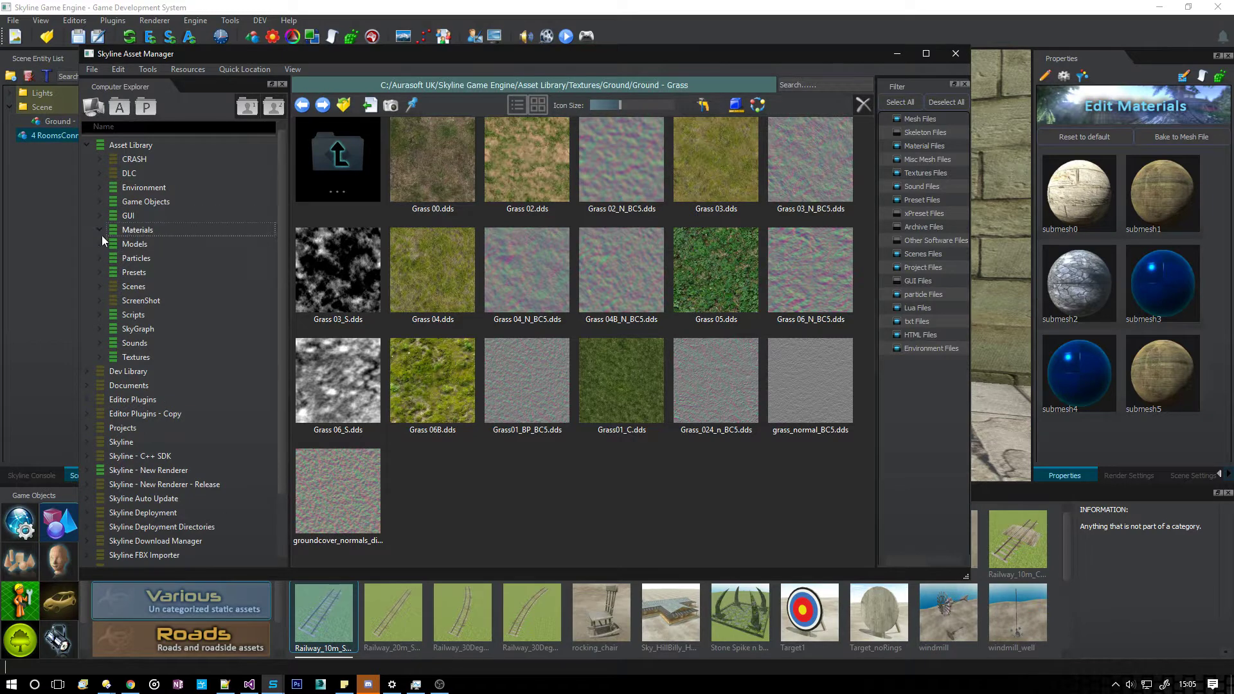
pyautogui.click(100, 231)
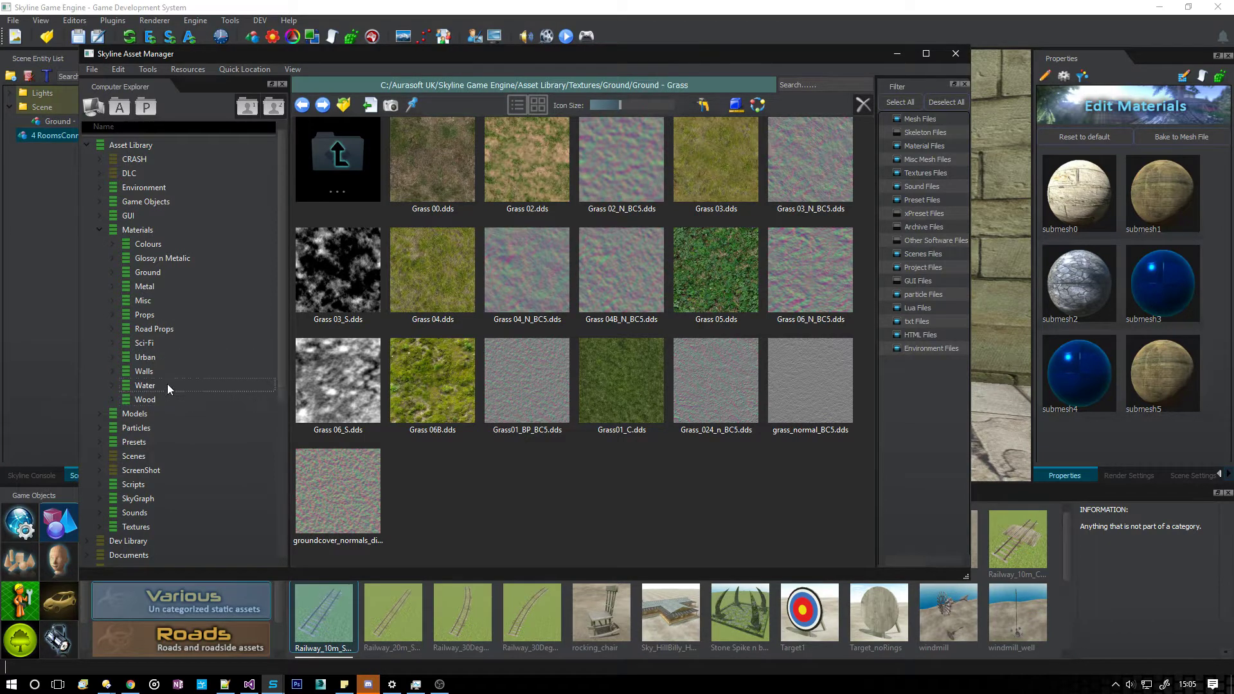
pyautogui.click(160, 259)
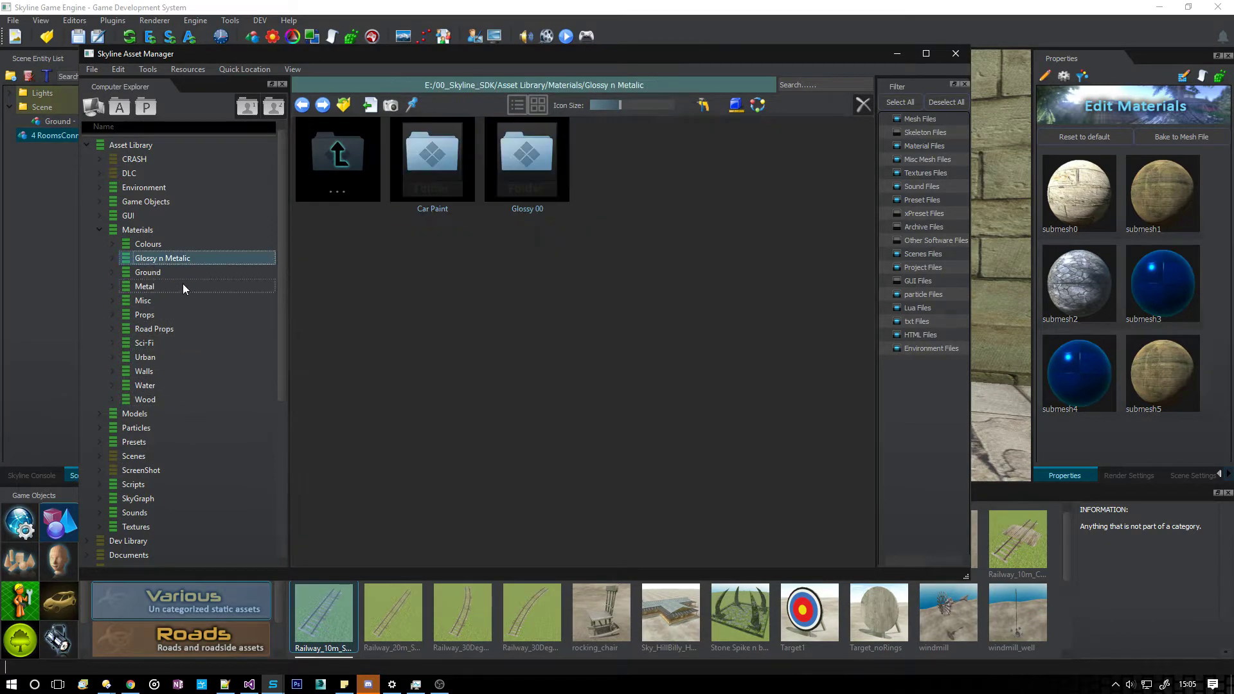
pyautogui.click(182, 287)
pyautogui.click(112, 287)
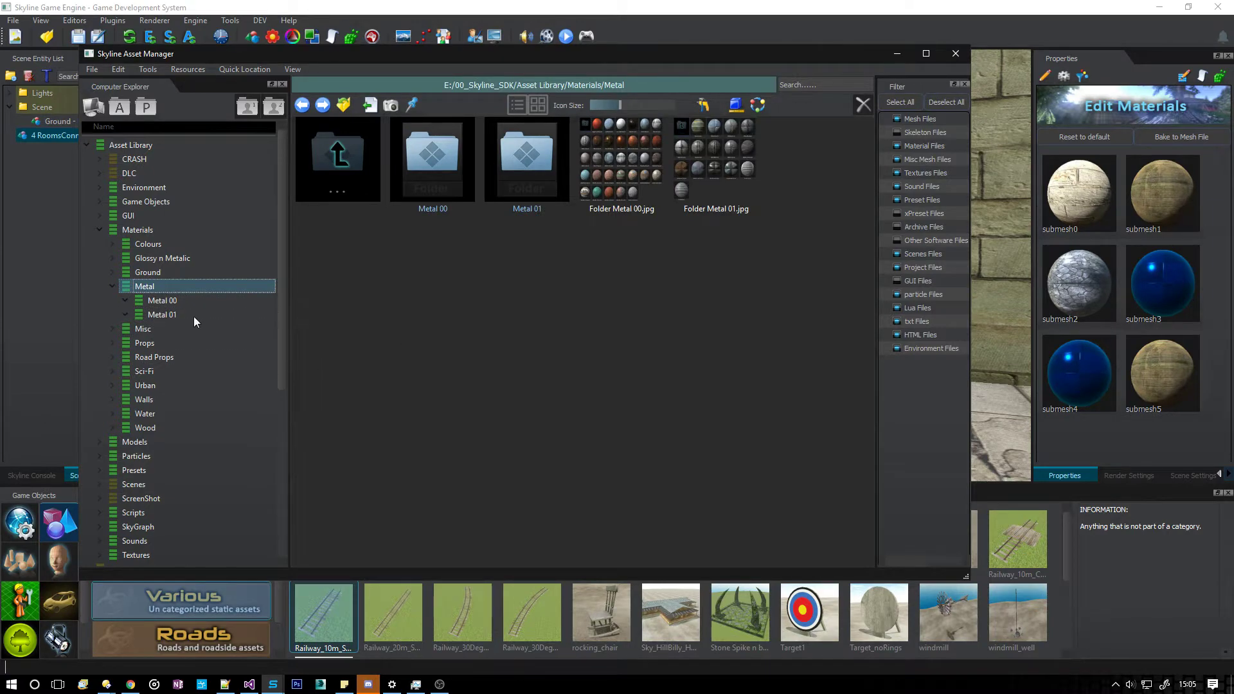
pyautogui.click(181, 302)
# Apply Metal_06.skymat to submesh0 and minimize the Asset Manager to view the room.
pyautogui.moveTo(546, 304); pyautogui.dragTo(1048, 206)
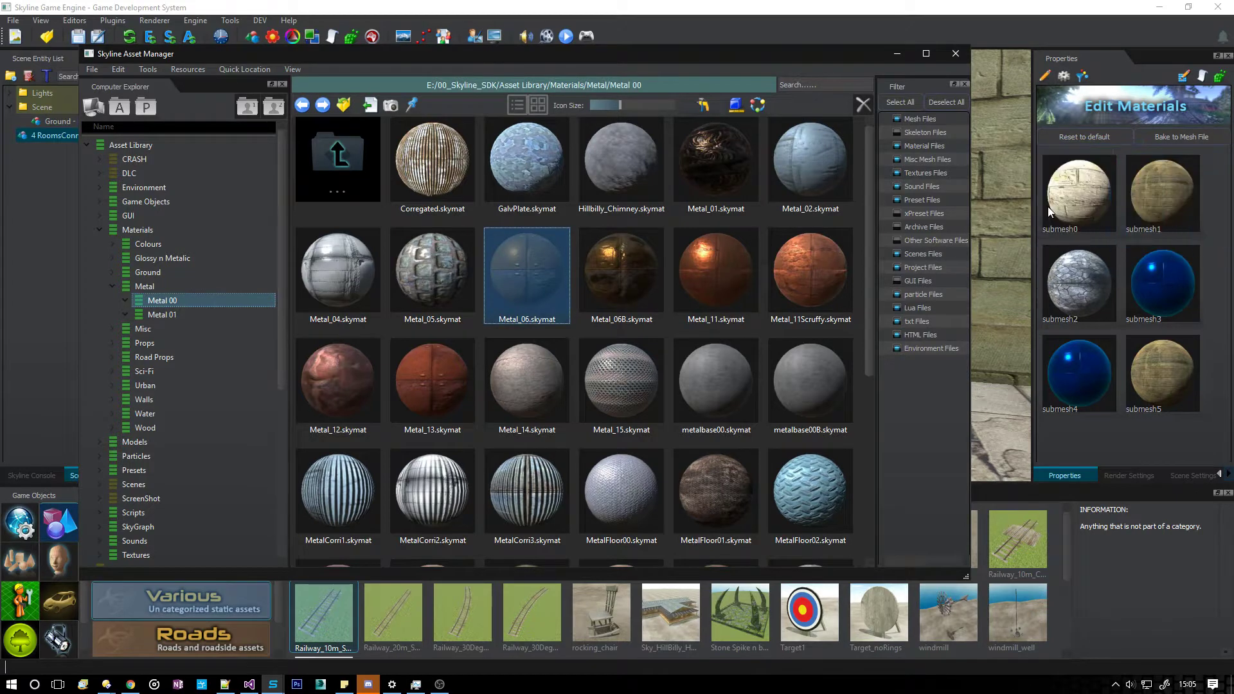
pyautogui.click(897, 54)
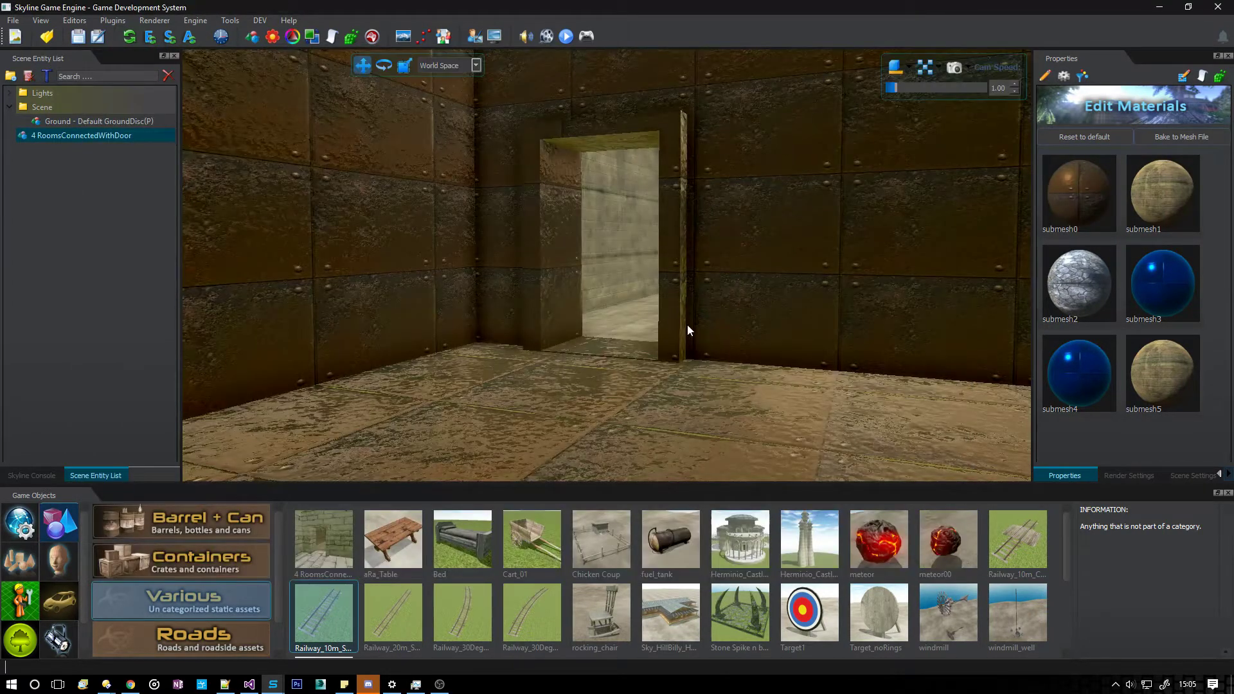
pyautogui.click(675, 379)
pyautogui.click(604, 364)
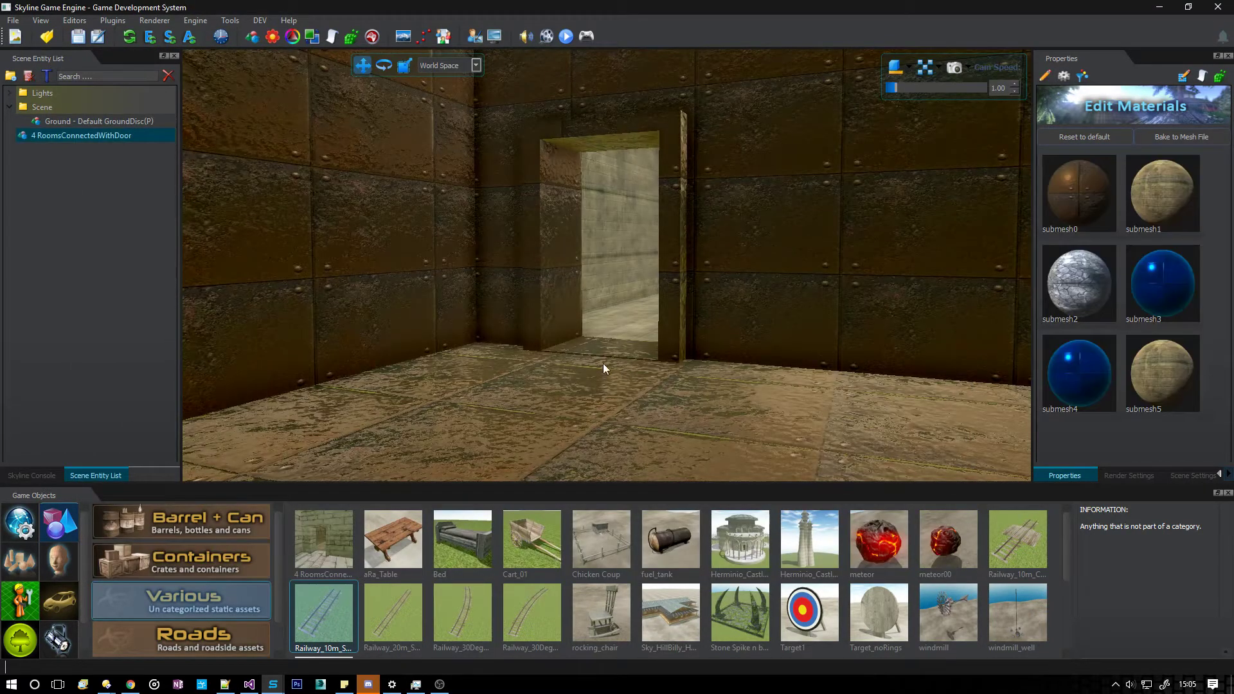
# Move the camera outside the building and select the 4 RoomsConnectedWithDoor entity.
pyautogui.click(222, 173)
pyautogui.moveTo(633, 346); pyautogui.dragTo(765, 396, button='right')
pyautogui.press('w')
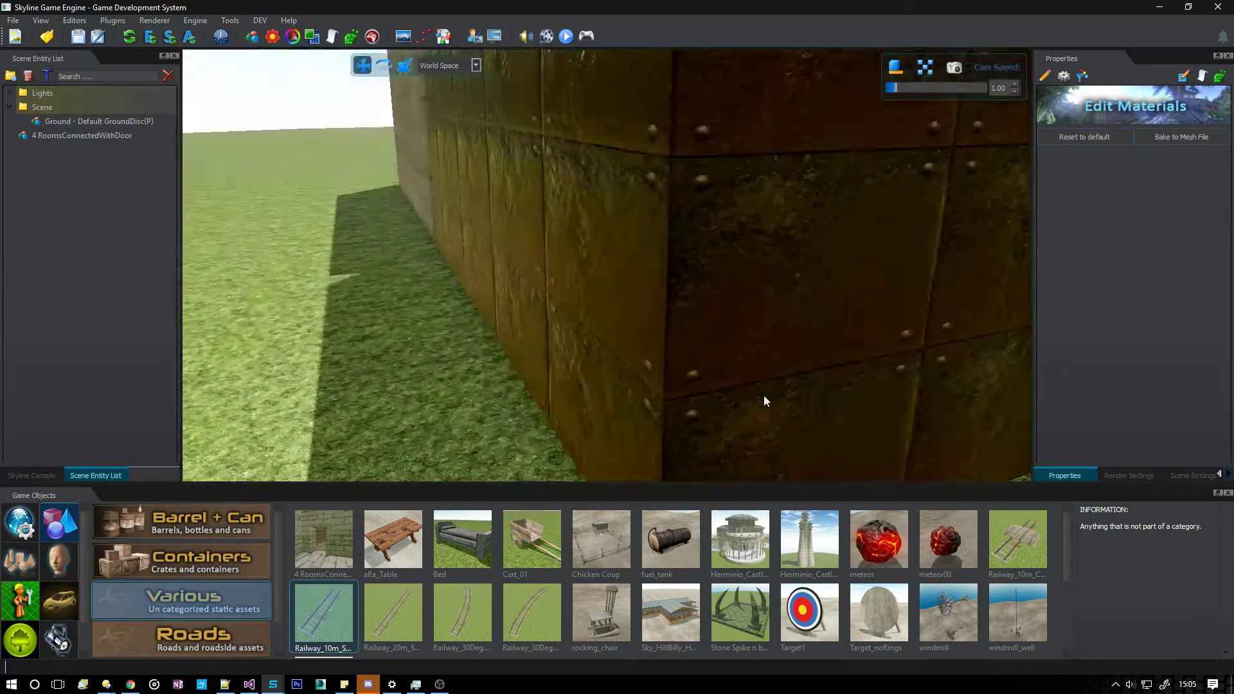
pyautogui.click(661, 299)
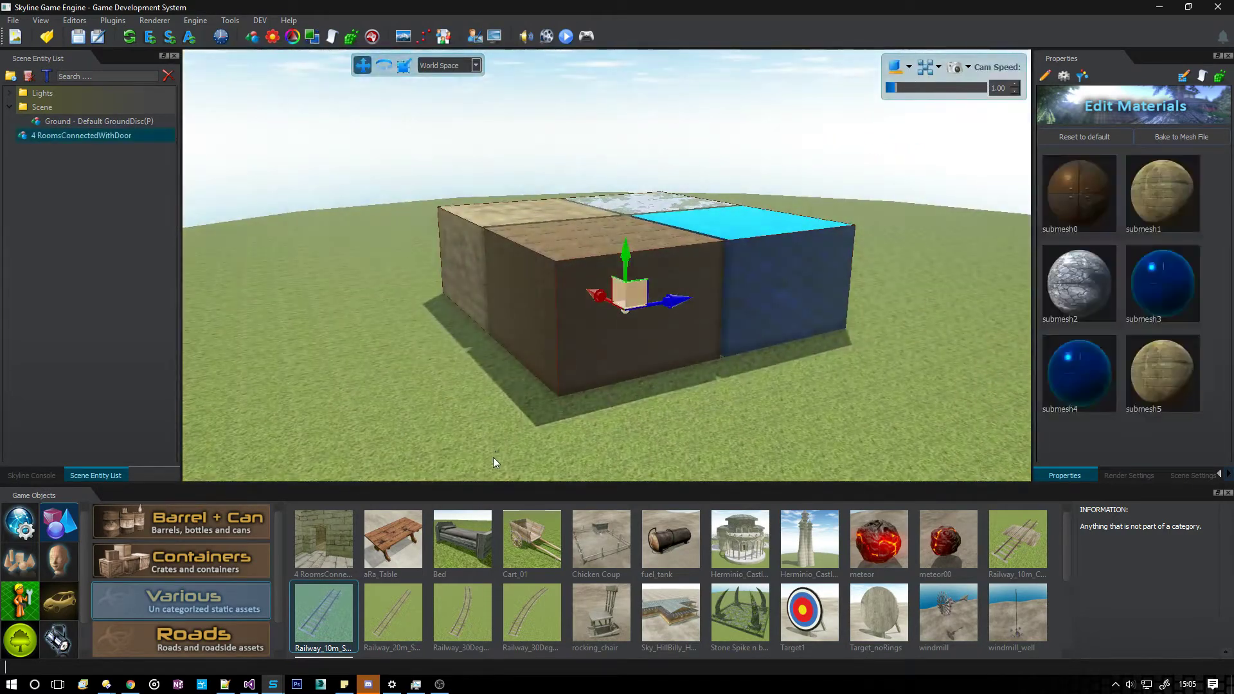
# Bring the Asset Manager back and pin it so it stays above the editor.
pyautogui.moveTo(273, 685)
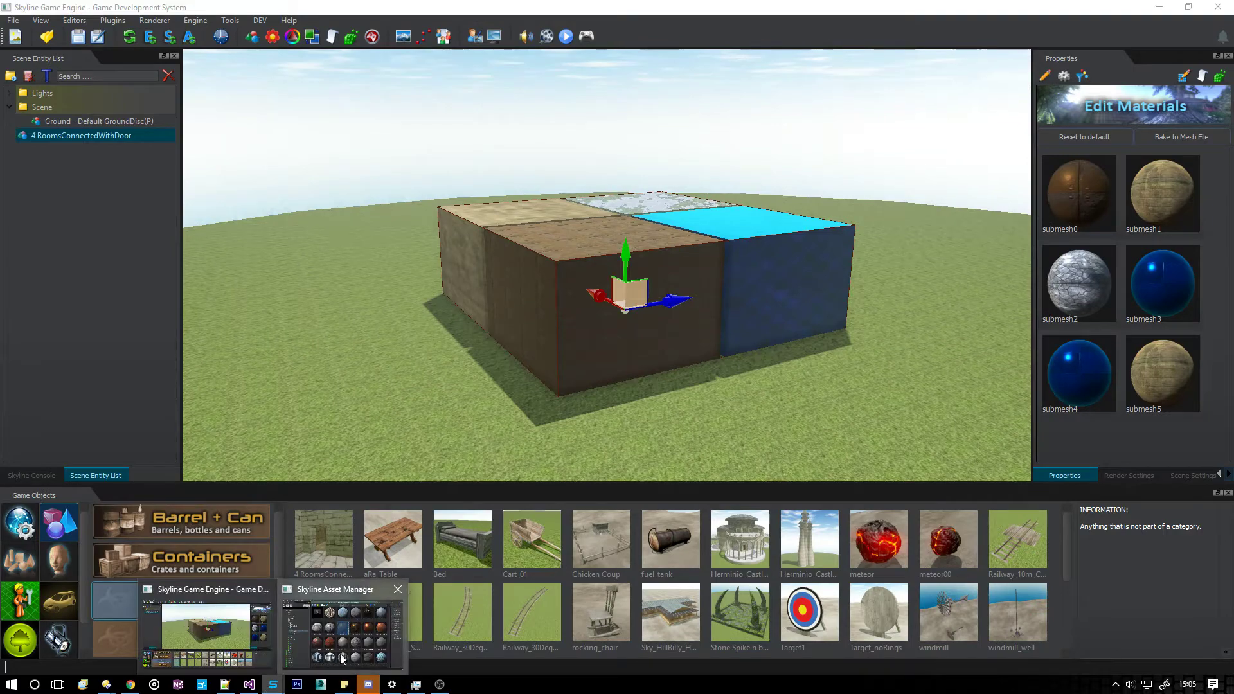
pyautogui.click(343, 659)
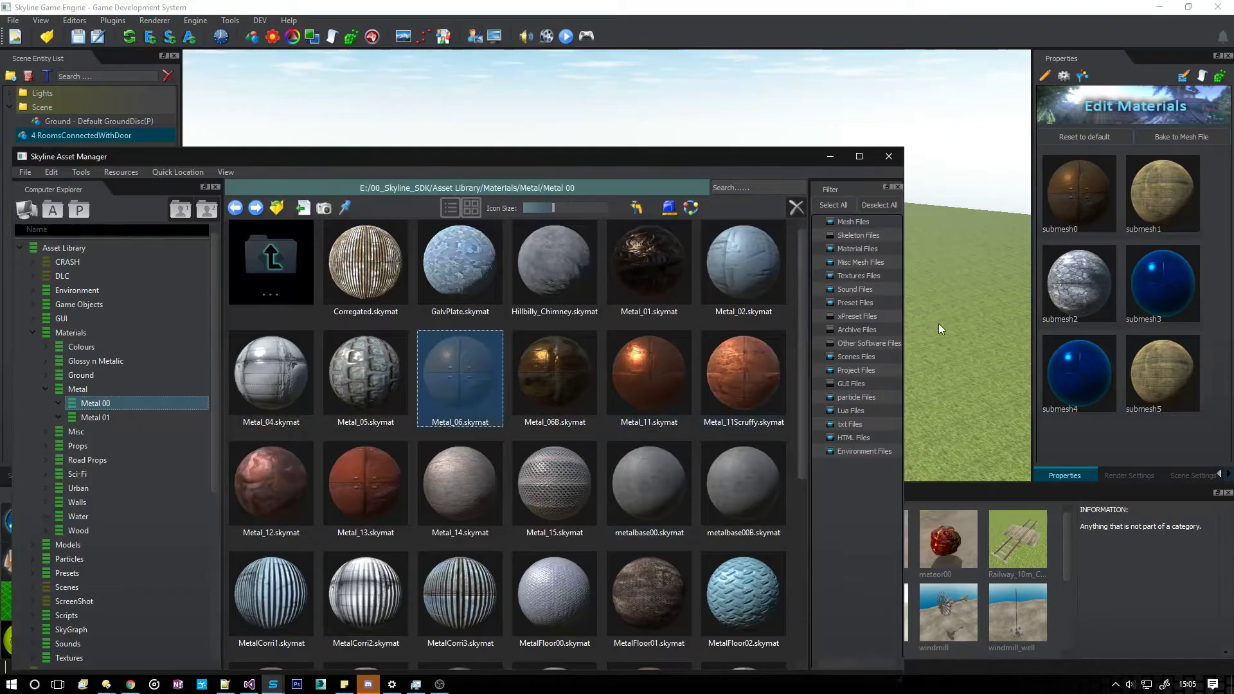
pyautogui.click(939, 329)
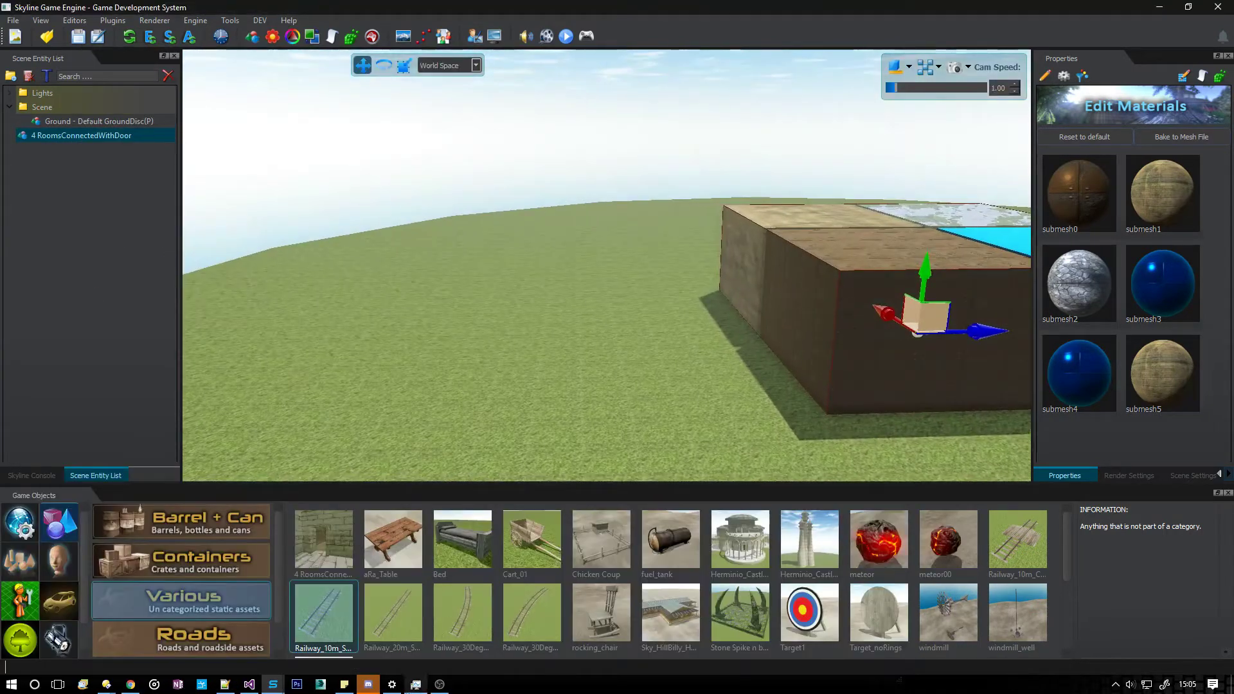
pyautogui.moveTo(273, 684)
pyautogui.click(357, 648)
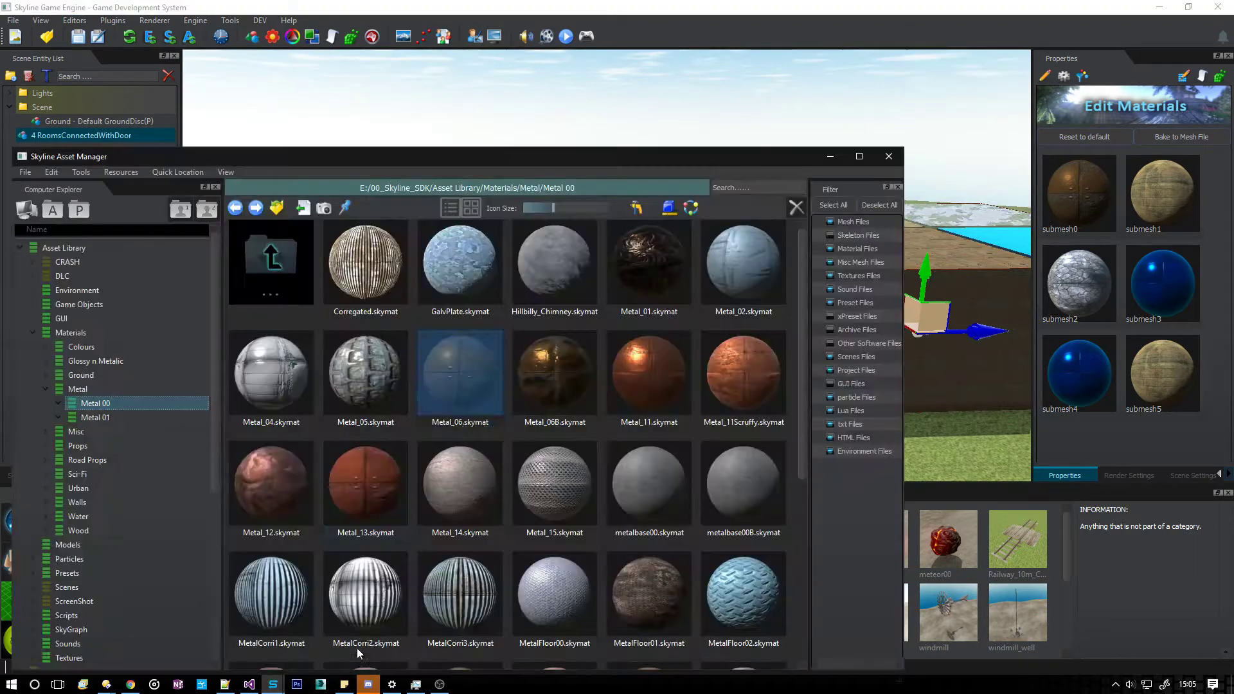
pyautogui.click(339, 211)
pyautogui.moveTo(907, 357); pyautogui.dragTo(984, 373, button='right')
# Reposition and widen the Asset Manager so the building and all submesh slots stay uncovered, and reduce its icon size.
pyautogui.moveTo(739, 161); pyautogui.dragTo(740, 386)
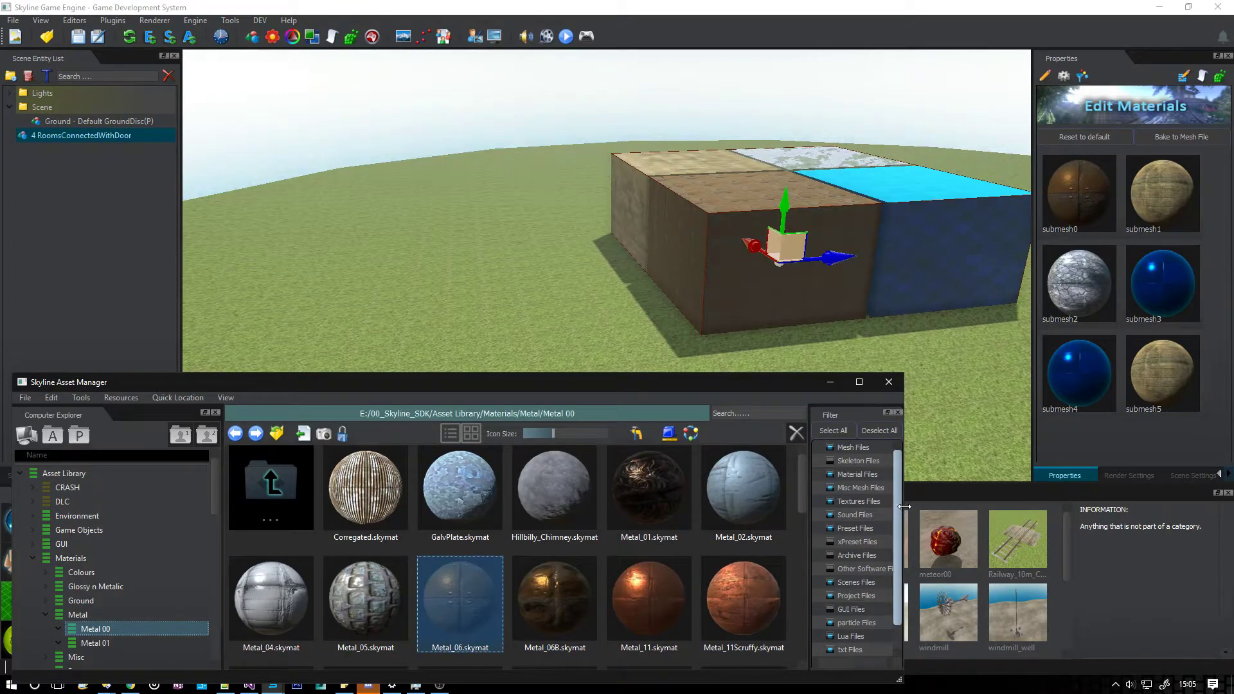
pyautogui.moveTo(901, 508); pyautogui.dragTo(1226, 512)
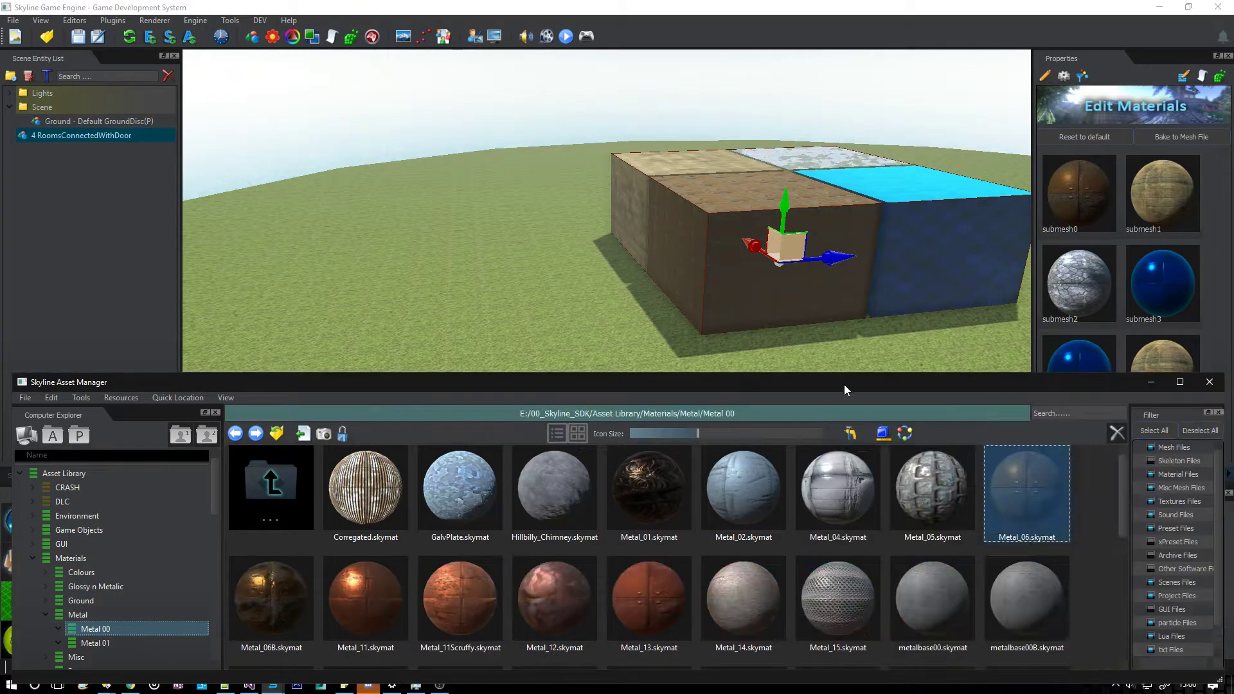
pyautogui.moveTo(825, 377); pyautogui.dragTo(840, 445)
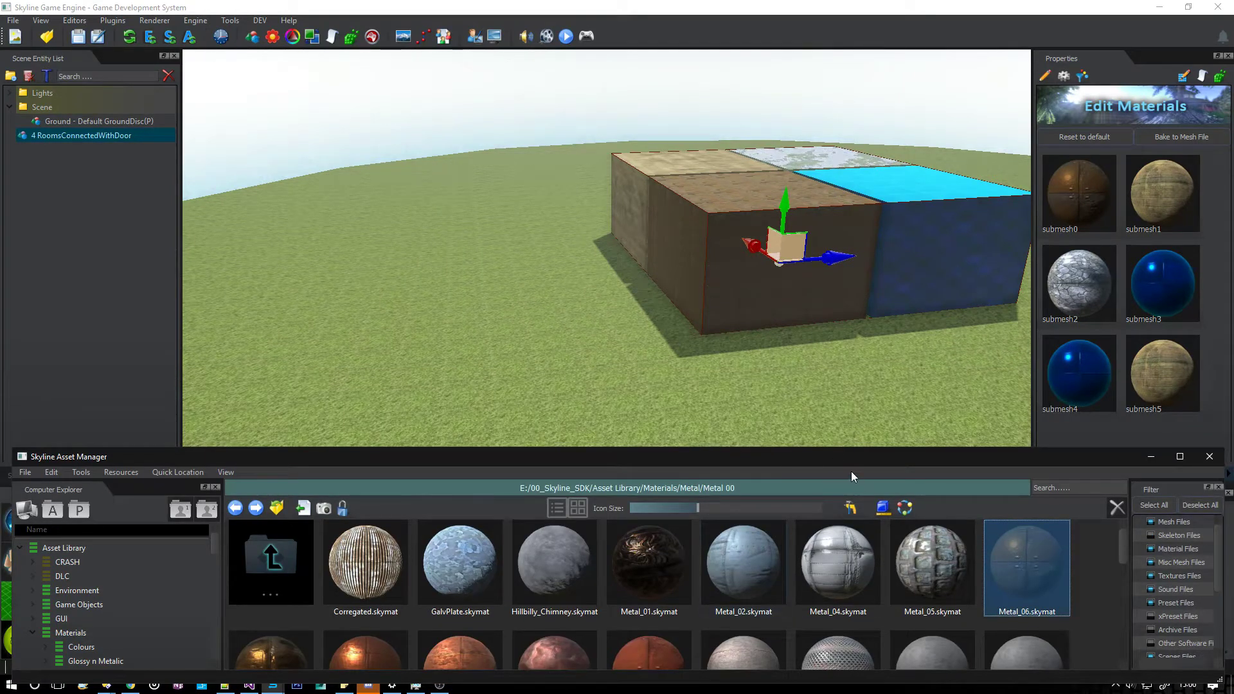
pyautogui.moveTo(851, 457); pyautogui.dragTo(855, 455)
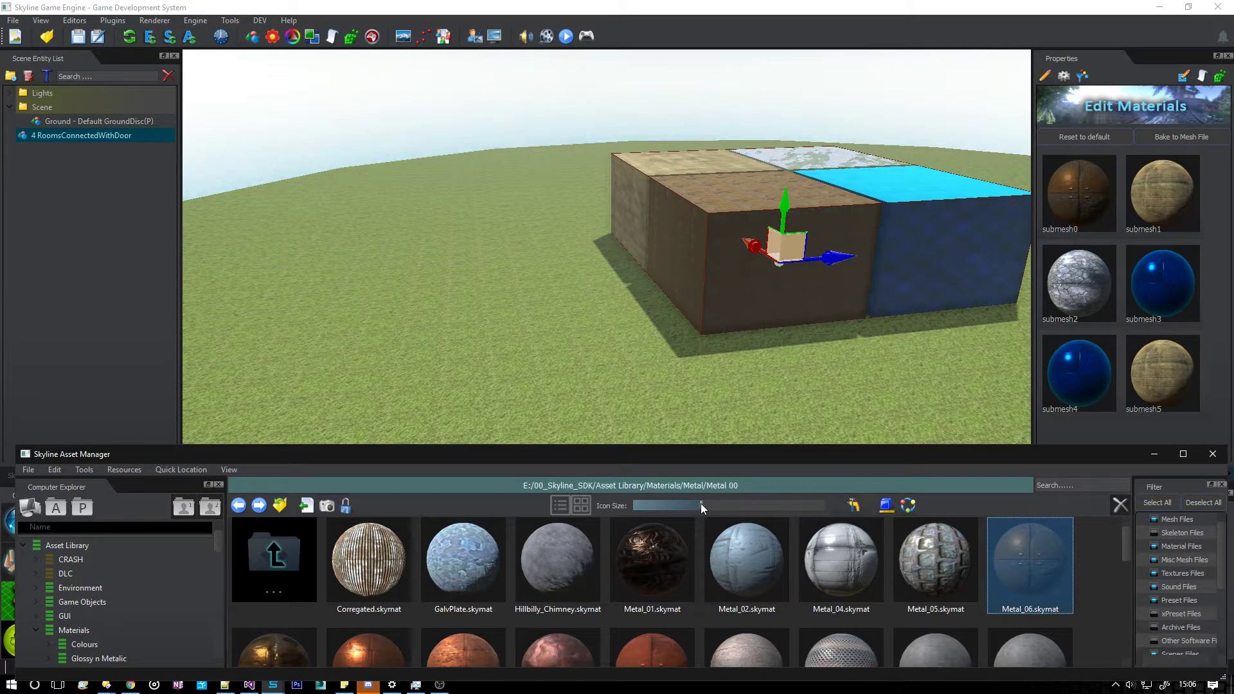
pyautogui.moveTo(701, 505); pyautogui.dragTo(656, 503)
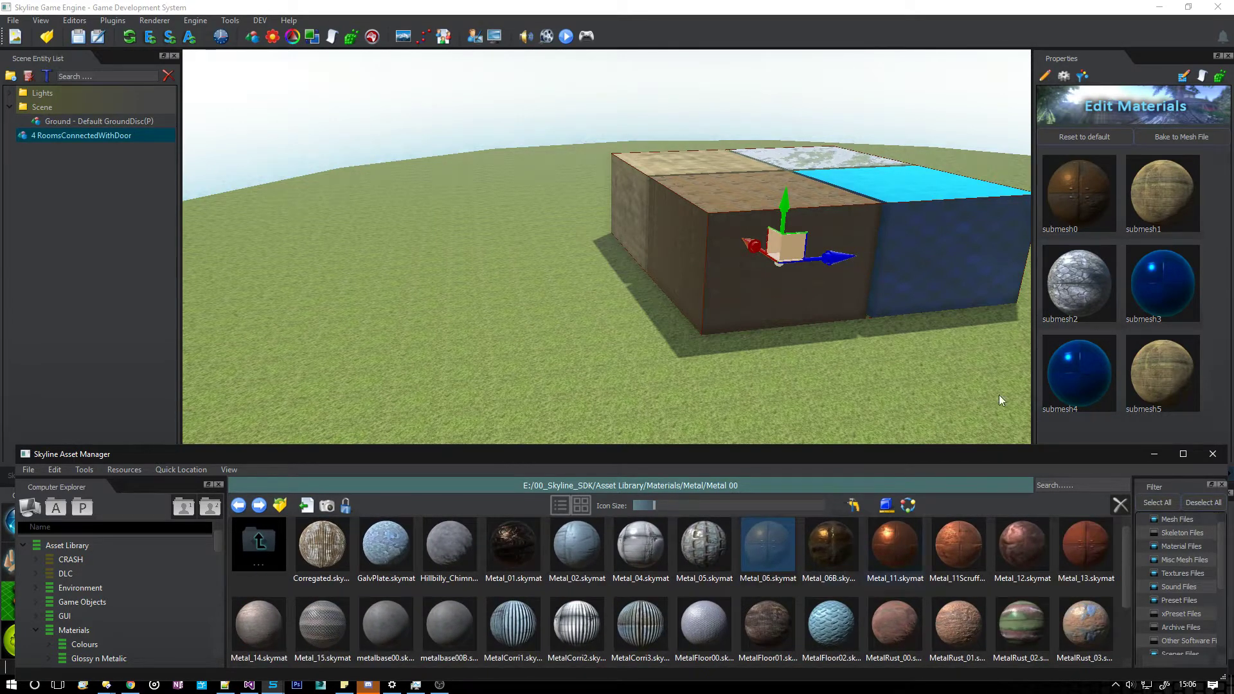
# Apply Metal_06B to submesh4 and Metal_11 to submesh3.
pyautogui.moveTo(836, 543); pyautogui.dragTo(1072, 377)
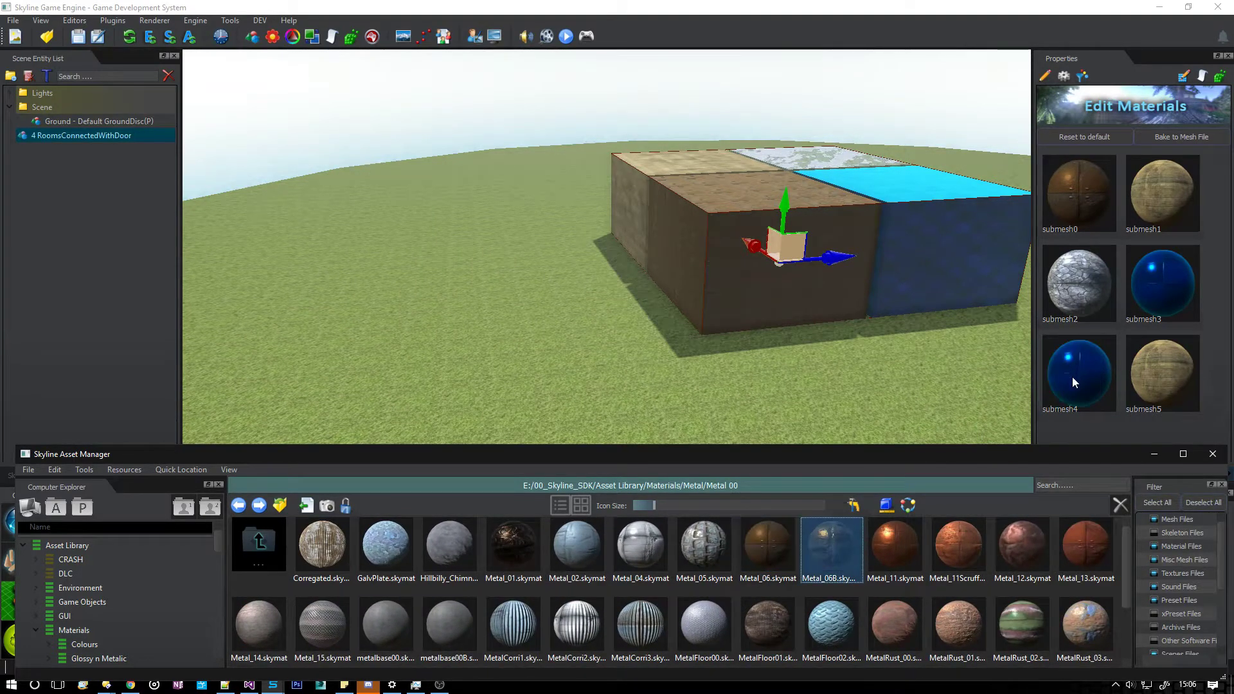
pyautogui.click(922, 527)
pyautogui.moveTo(922, 528); pyautogui.dragTo(1143, 291)
# Apply MetalRust_02 to submesh1, MetalRust_03 to submesh5 and Metal_15 to submesh2.
pyautogui.click(1022, 625)
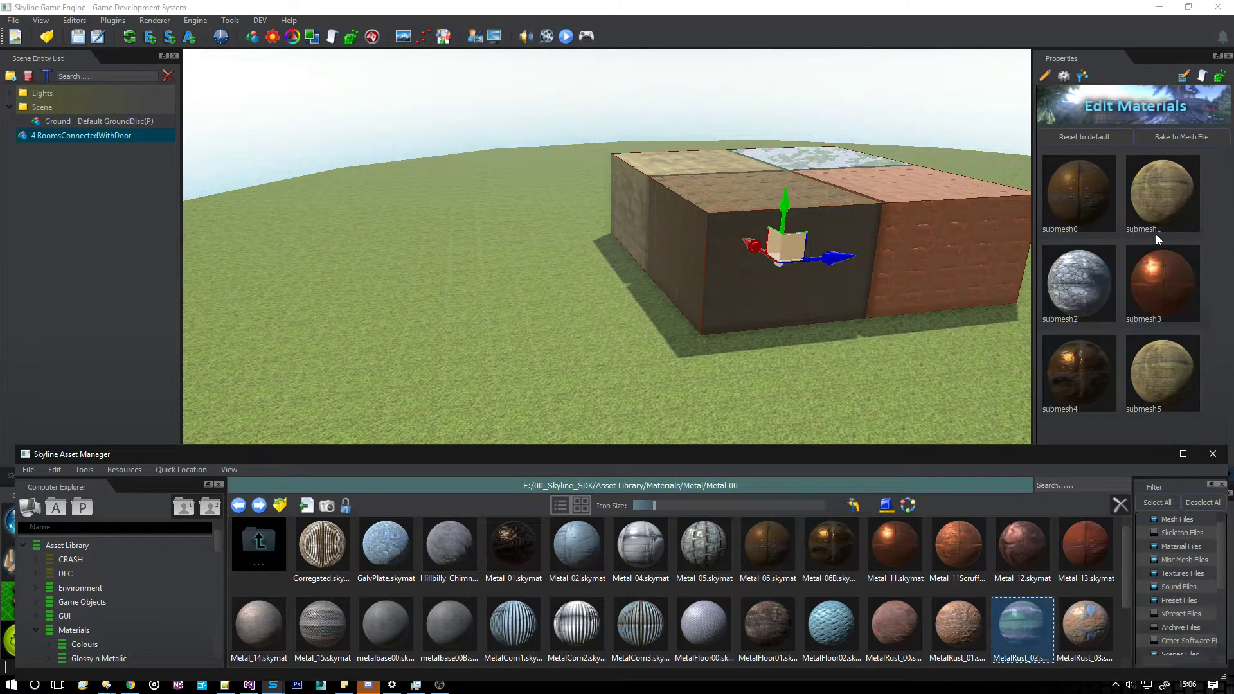
pyautogui.moveTo(1155, 249); pyautogui.dragTo(1160, 196)
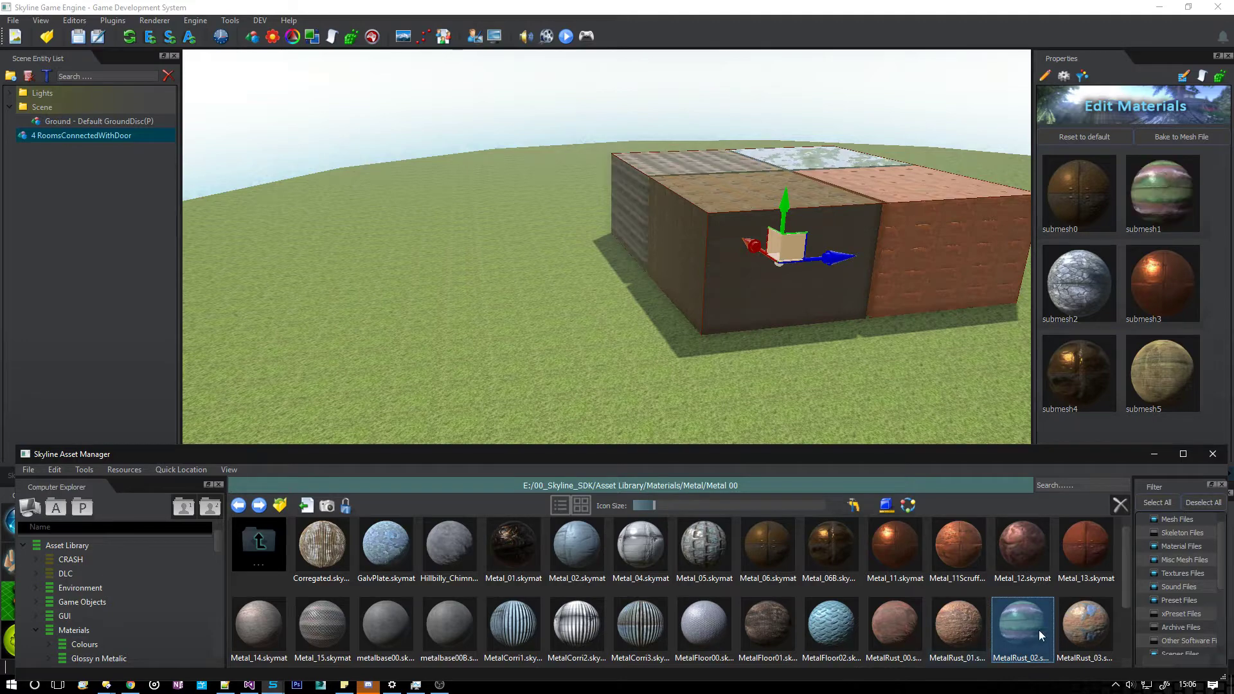
pyautogui.click(1086, 624)
pyautogui.moveTo(742, 375); pyautogui.dragTo(754, 347, button='right')
pyautogui.moveTo(322, 623); pyautogui.dragTo(1066, 278)
# Reset all materials of the connected rooms to the defaults stored on the mesh.
pyautogui.press('w')
pyautogui.moveTo(685, 357); pyautogui.dragTo(869, 361, button='right')
pyautogui.click(1093, 137)
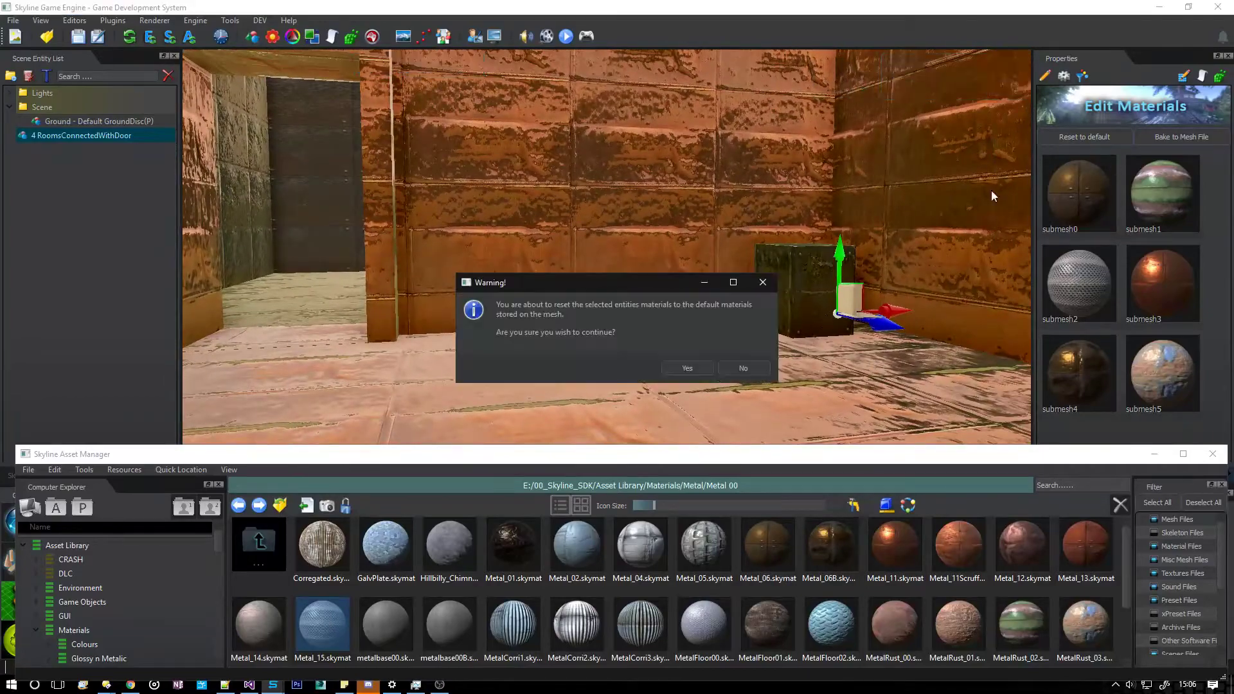
pyautogui.click(687, 368)
pyautogui.moveTo(669, 380); pyautogui.dragTo(724, 421, button='right')
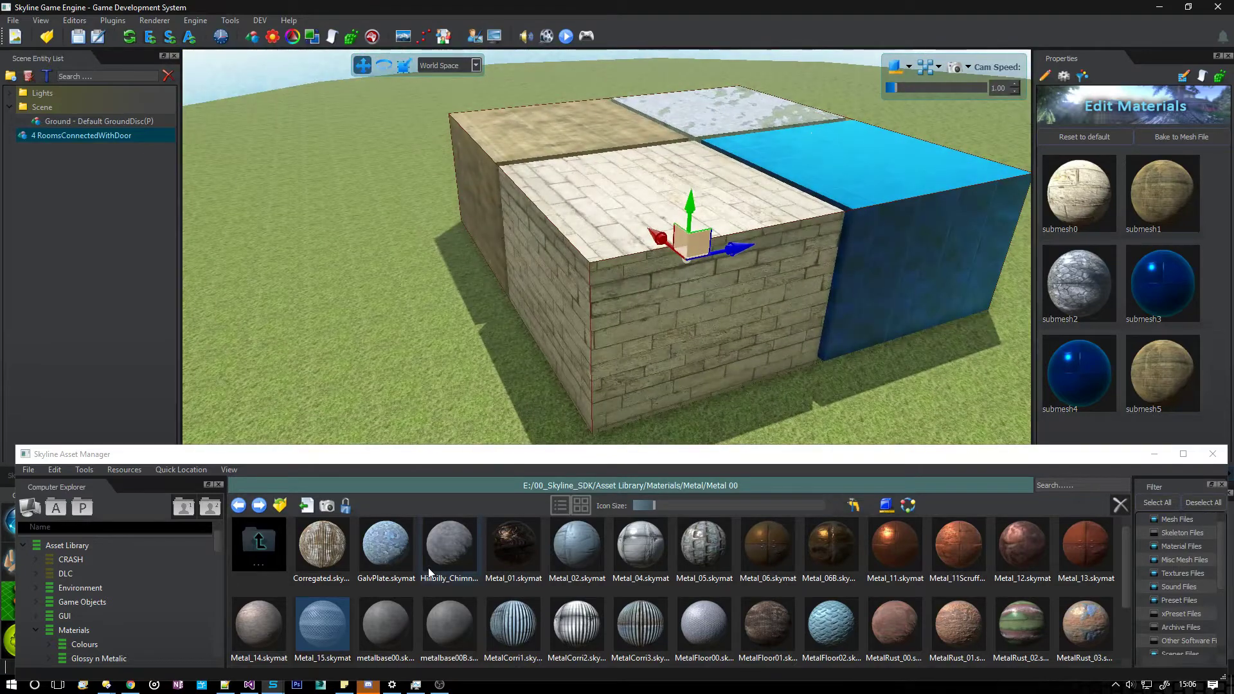
# Try GalvPlate, Metal_06 and Metal_11 in turn on all submeshes by dropping each material onto the building.
pyautogui.moveTo(379, 560); pyautogui.dragTo(653, 187)
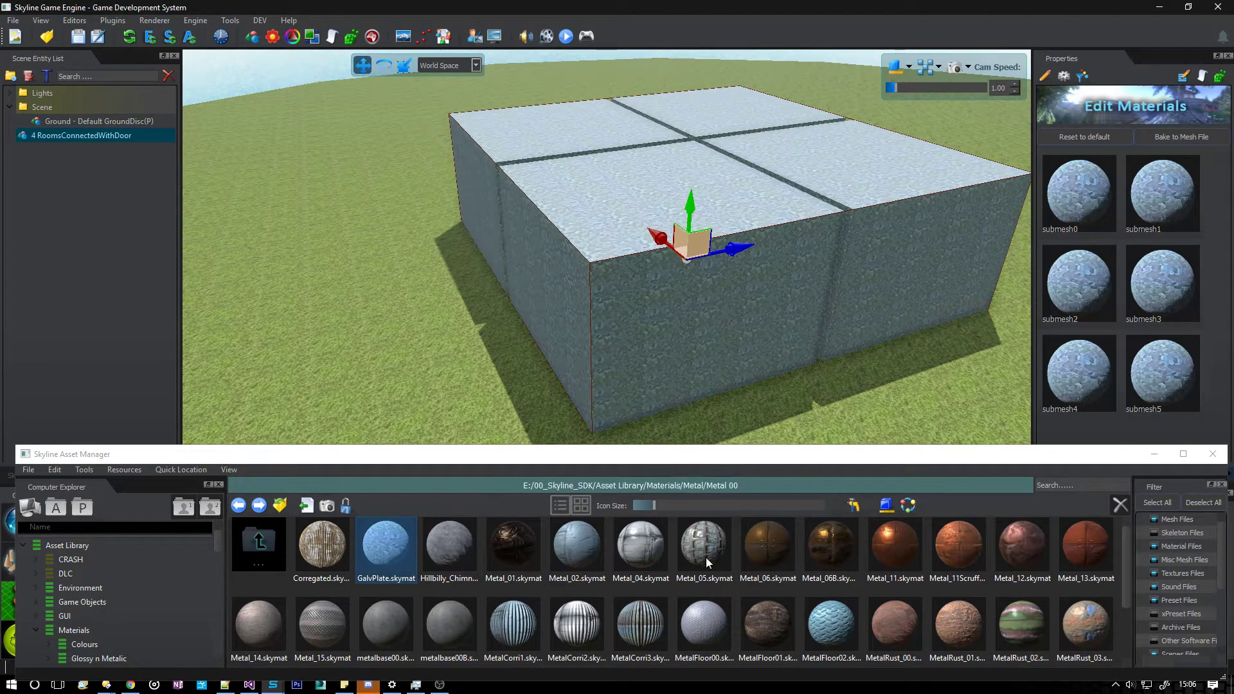
pyautogui.moveTo(774, 542); pyautogui.dragTo(639, 297)
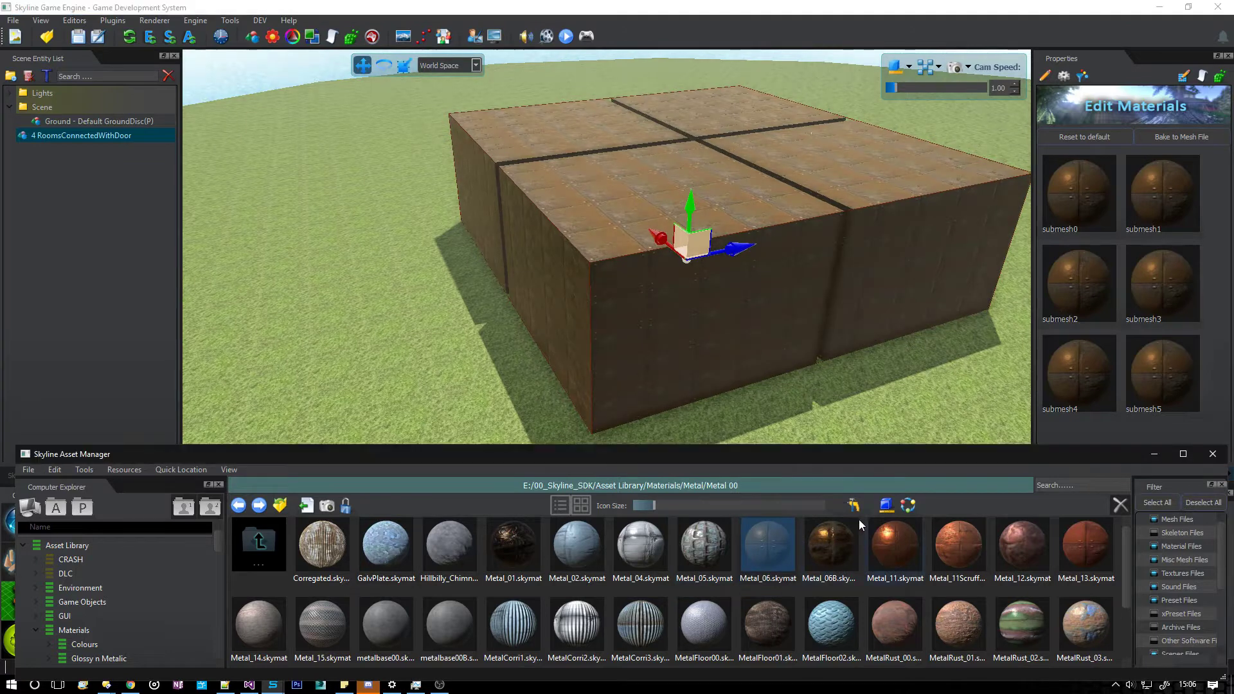
pyautogui.moveTo(893, 544); pyautogui.dragTo(708, 334)
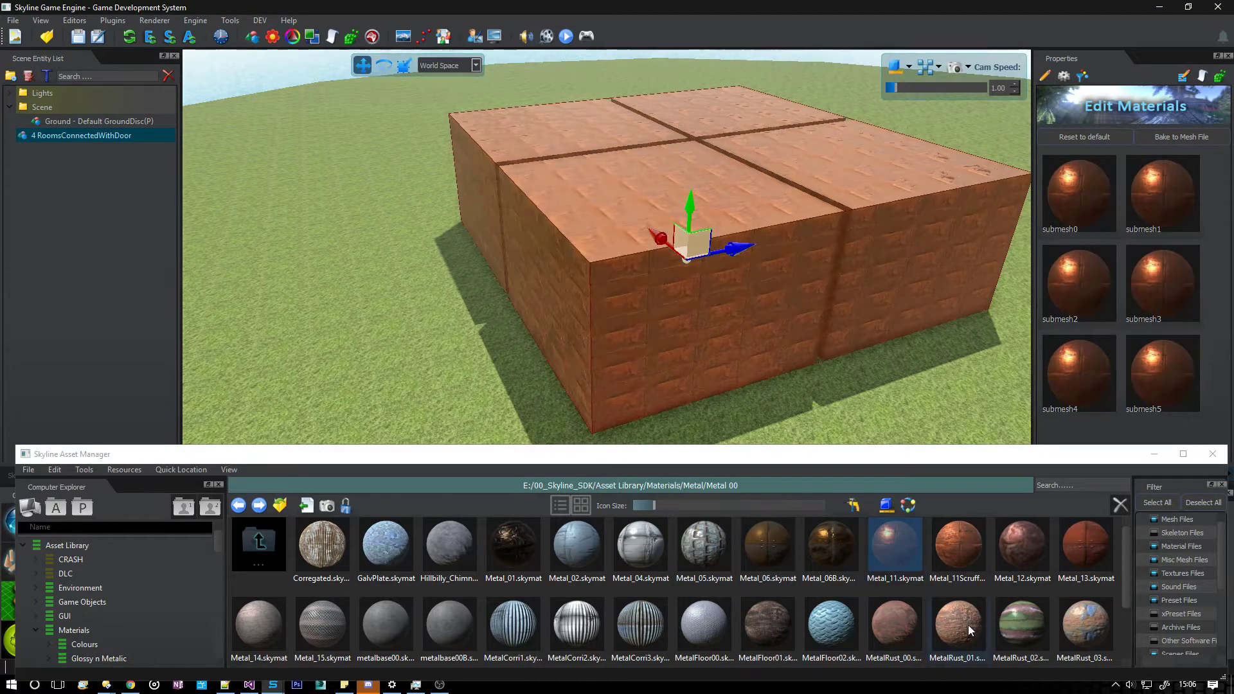
# Open the BKC Wood folder under Materials > Wood in the Asset Library.
pyautogui.scroll(-5, 138, 630)
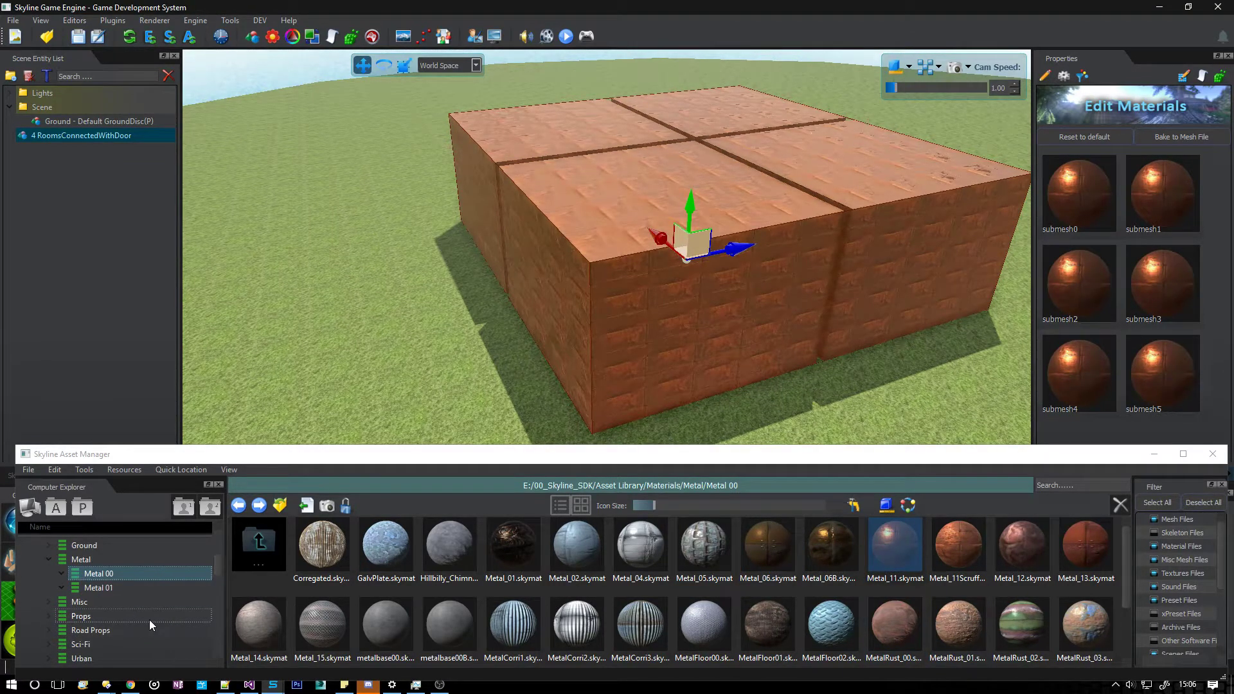
pyautogui.scroll(-3, 136, 622)
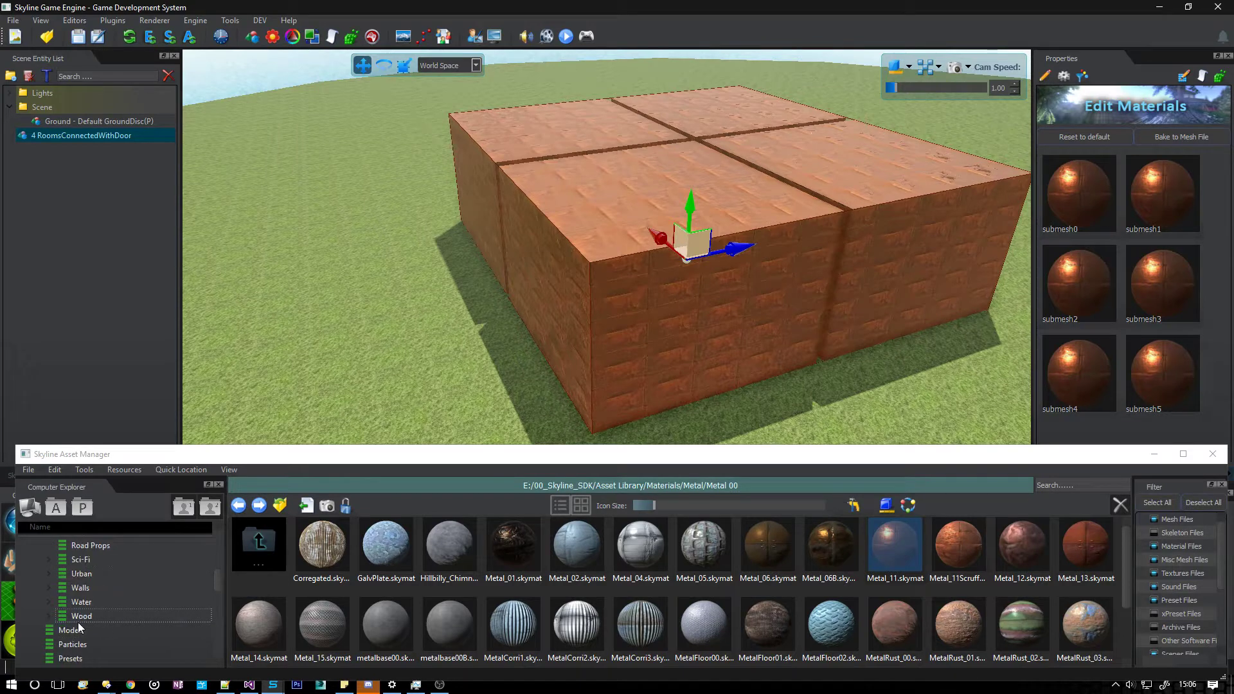
pyautogui.click(50, 616)
pyautogui.click(125, 631)
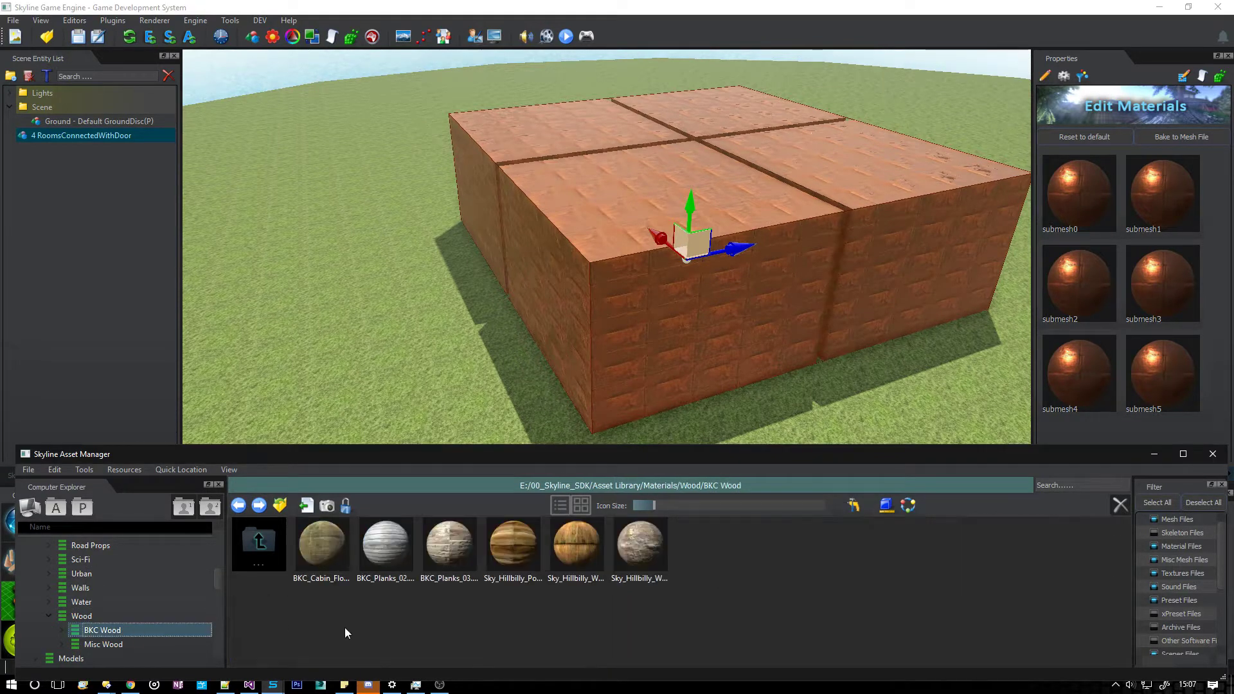
# Try the two Sky_Hillbilly_W... wood materials in turn on the whole building.
pyautogui.moveTo(595, 580); pyautogui.dragTo(646, 252)
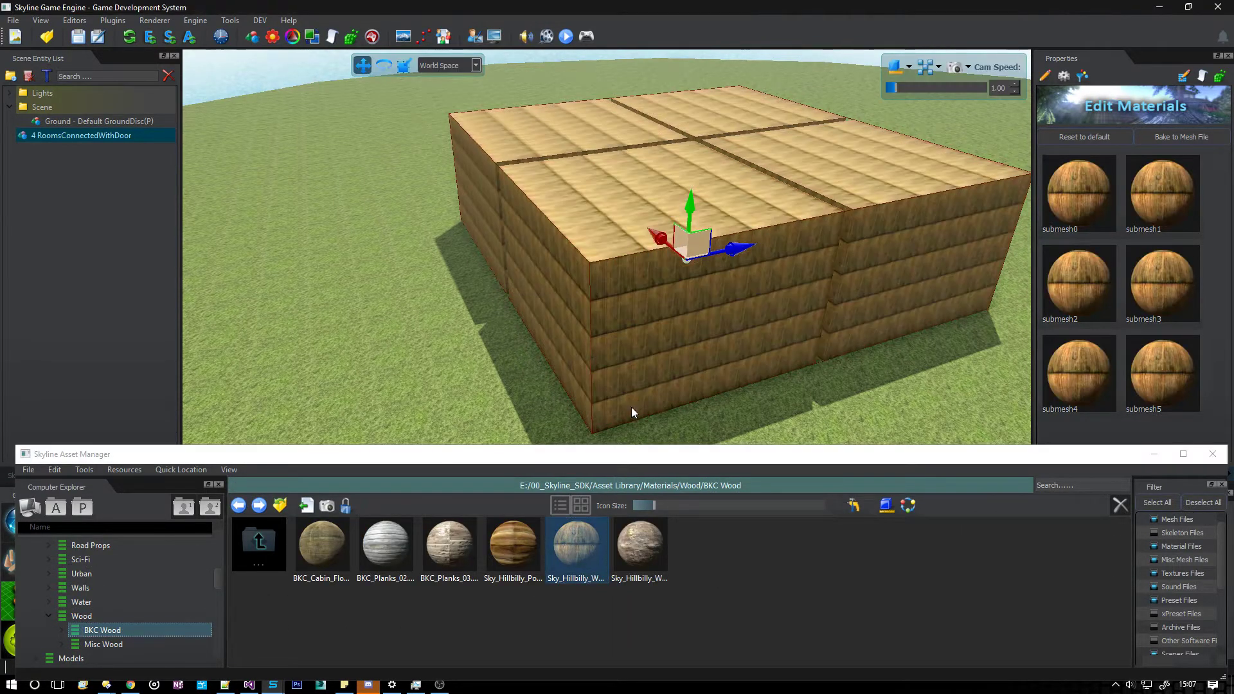
pyautogui.moveTo(639, 543); pyautogui.dragTo(653, 283)
# Apply the BKC_Planks_02 material to the whole building and view it from inside the rooms.
pyautogui.moveTo(408, 563); pyautogui.dragTo(660, 253)
pyautogui.press('w')
pyautogui.moveTo(630, 330); pyautogui.dragTo(536, 257, button='right')
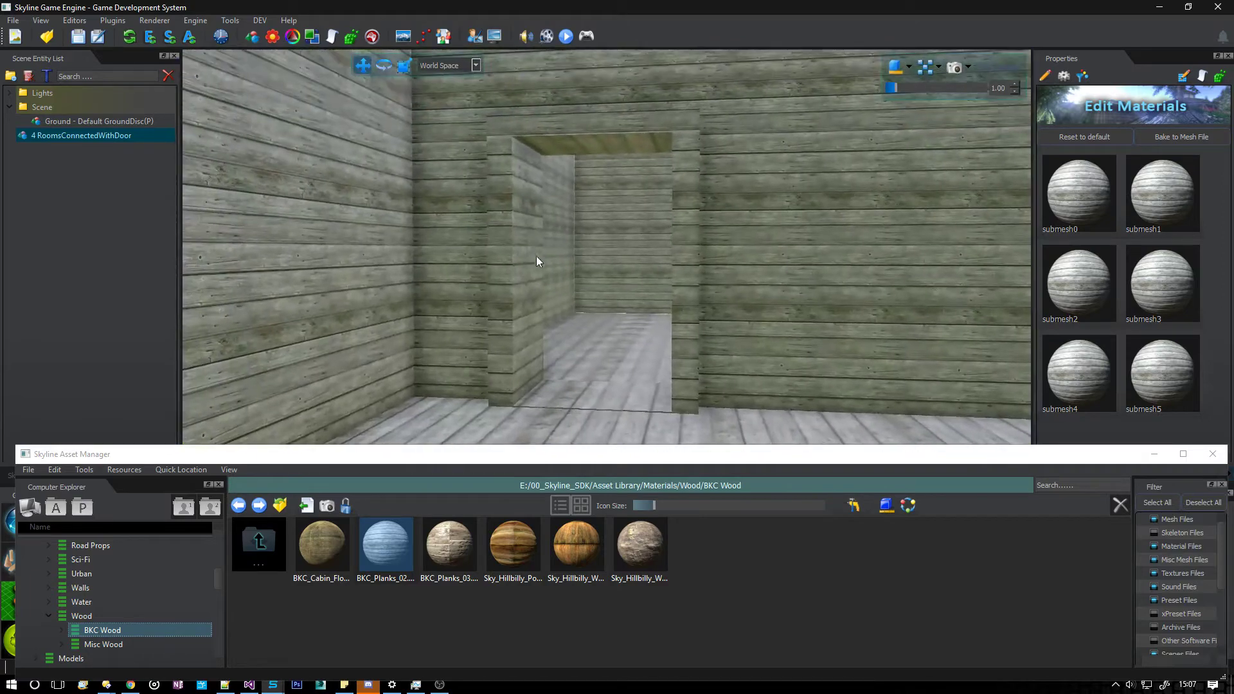
# Collapse the Materials folders in the Asset Library and open the Presets folder.
pyautogui.press('s')
pyautogui.moveTo(693, 256); pyautogui.dragTo(707, 337, button='right')
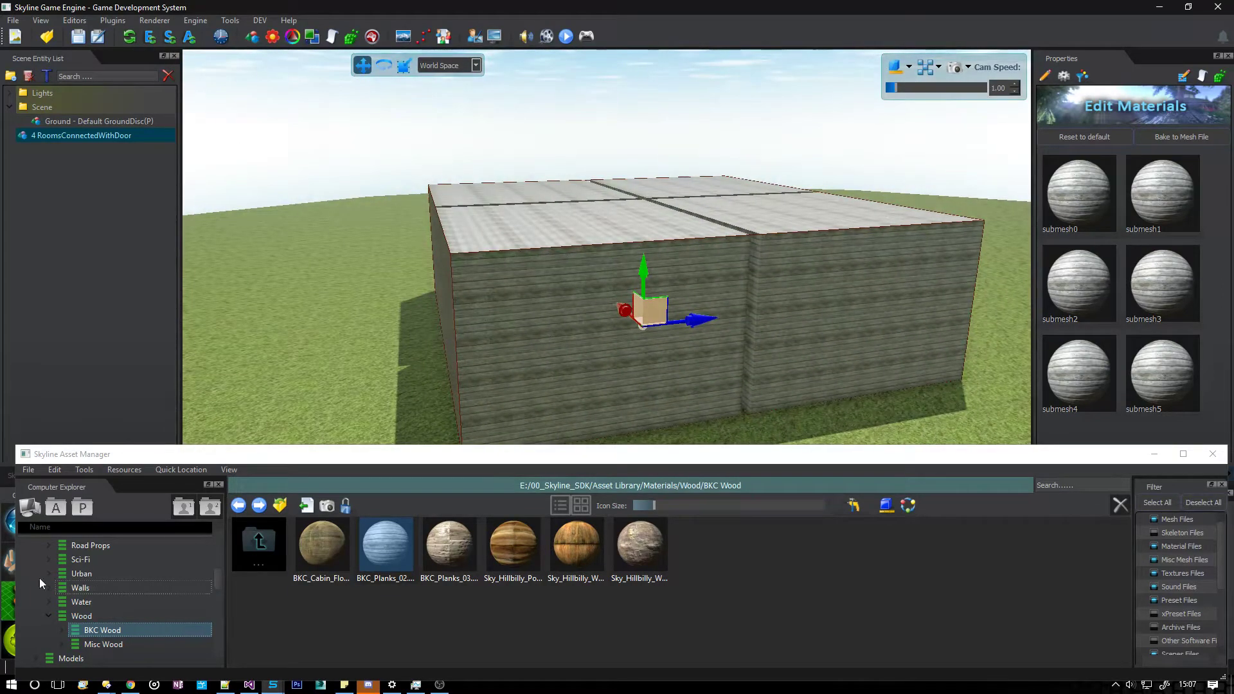
pyautogui.click(49, 616)
pyautogui.scroll(3, 46, 611)
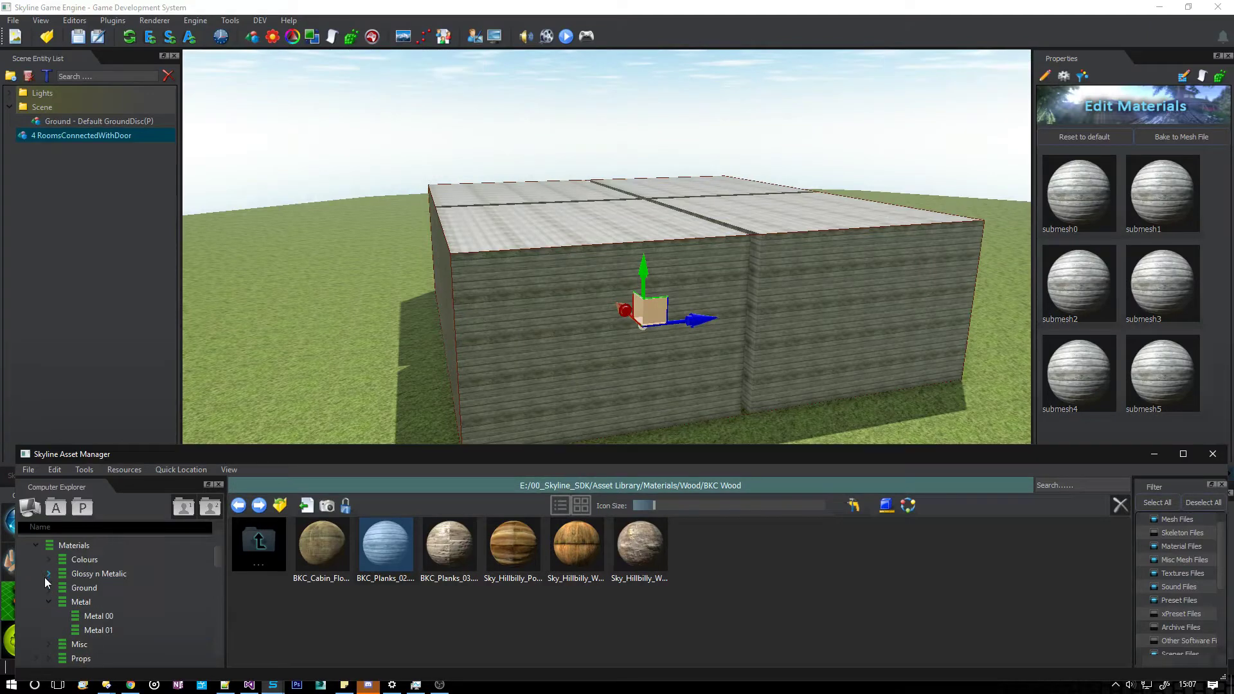
pyautogui.click(36, 546)
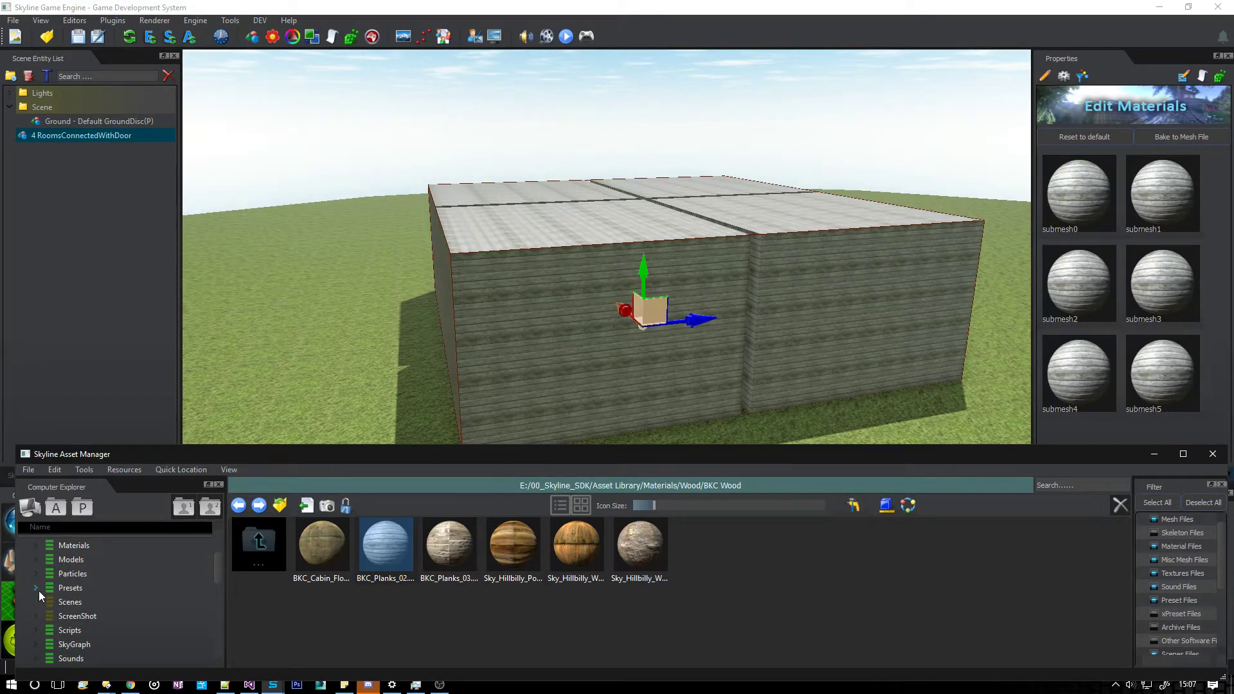
pyautogui.click(36, 589)
pyautogui.click(85, 589)
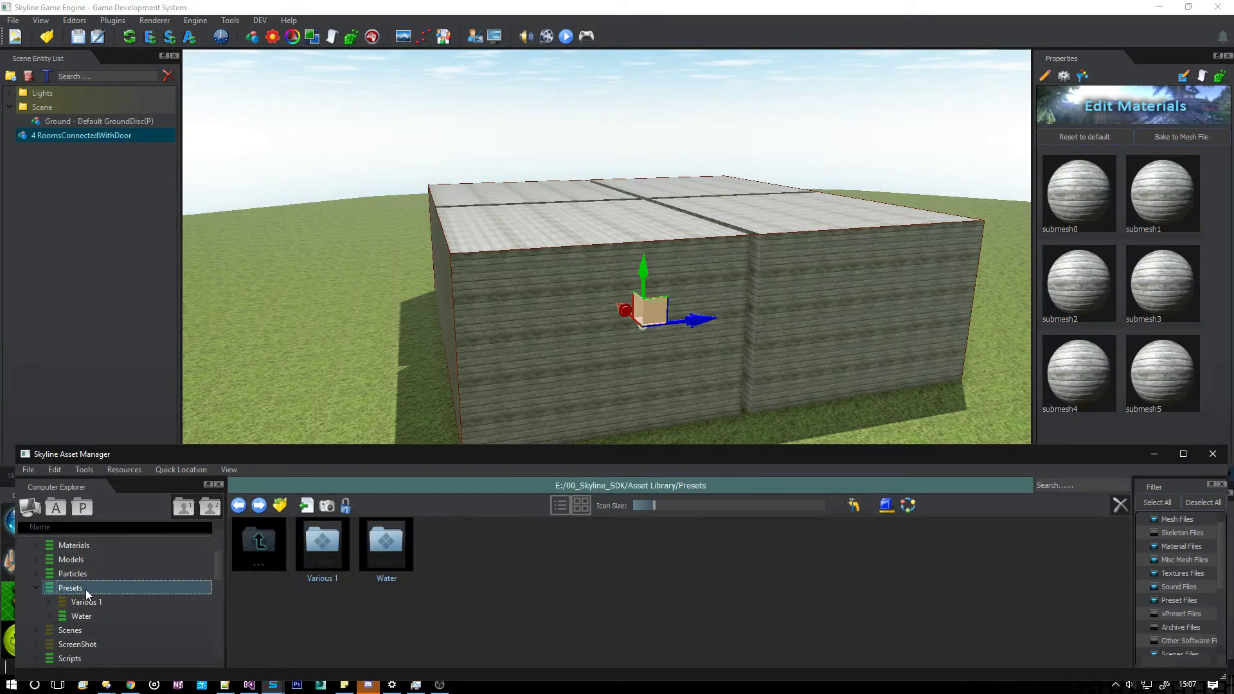
# Create a folder named My Presets inside Presets and open it.
pyautogui.rightClick(87, 593)
pyautogui.click(134, 579)
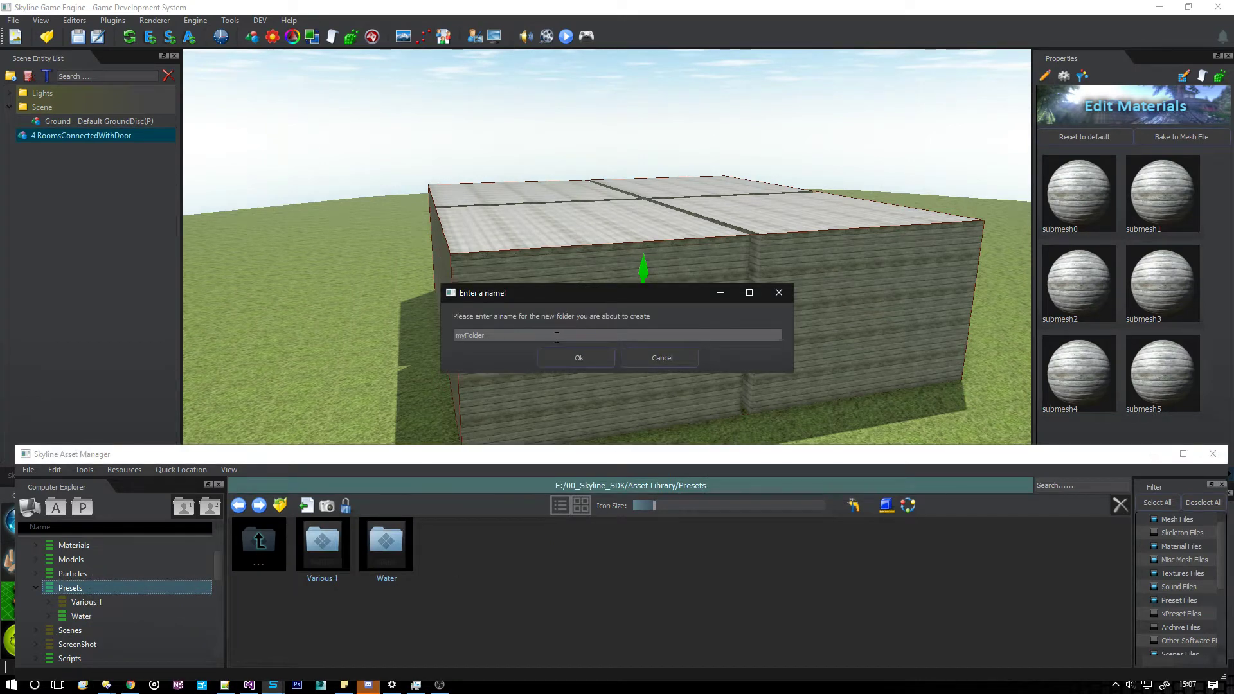
pyautogui.write('My Presets')
pyautogui.press('Return')
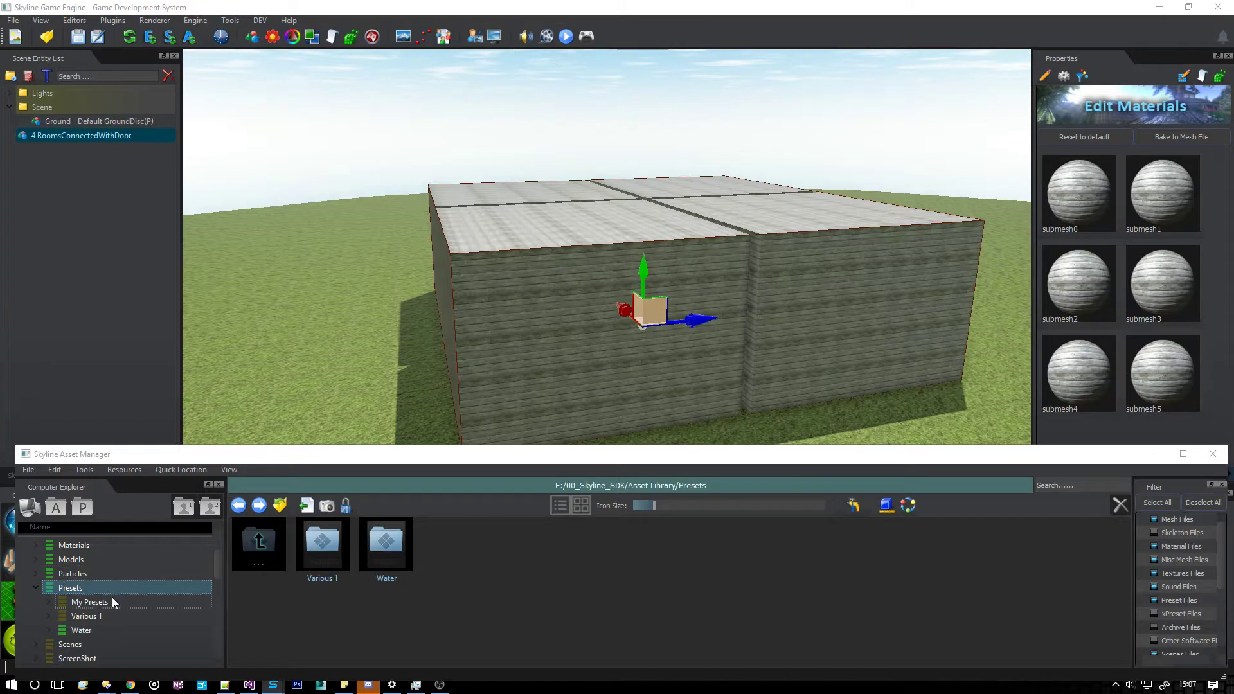
pyautogui.click(113, 602)
# Rename the 4 RoomsConnectedWithDoor entity as Wooden Material 4 room test.
pyautogui.doubleClick(74, 136)
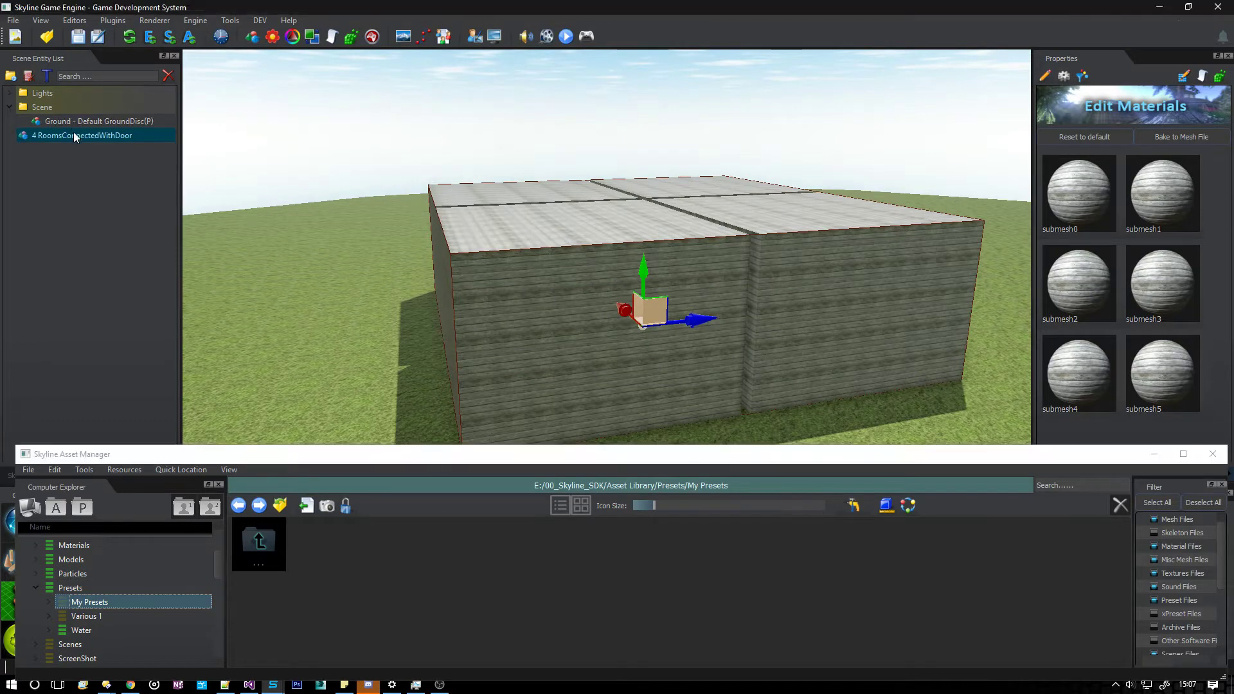
pyautogui.write('Wo')
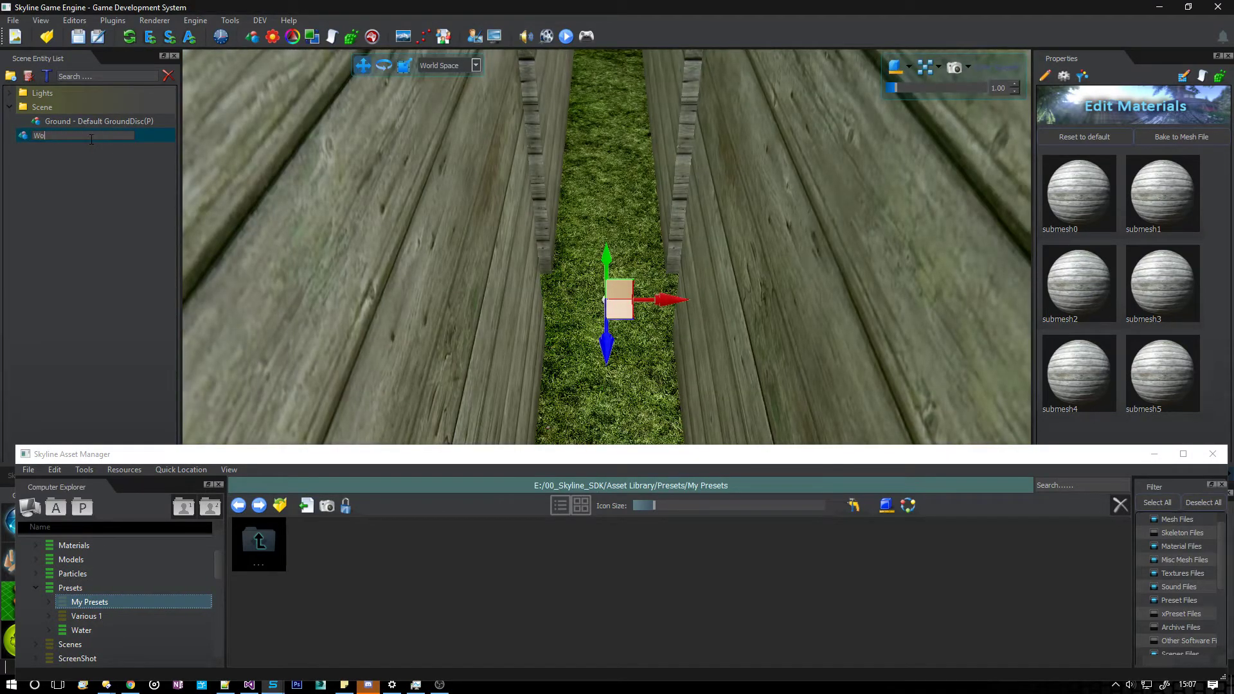
pyautogui.write('oden ')
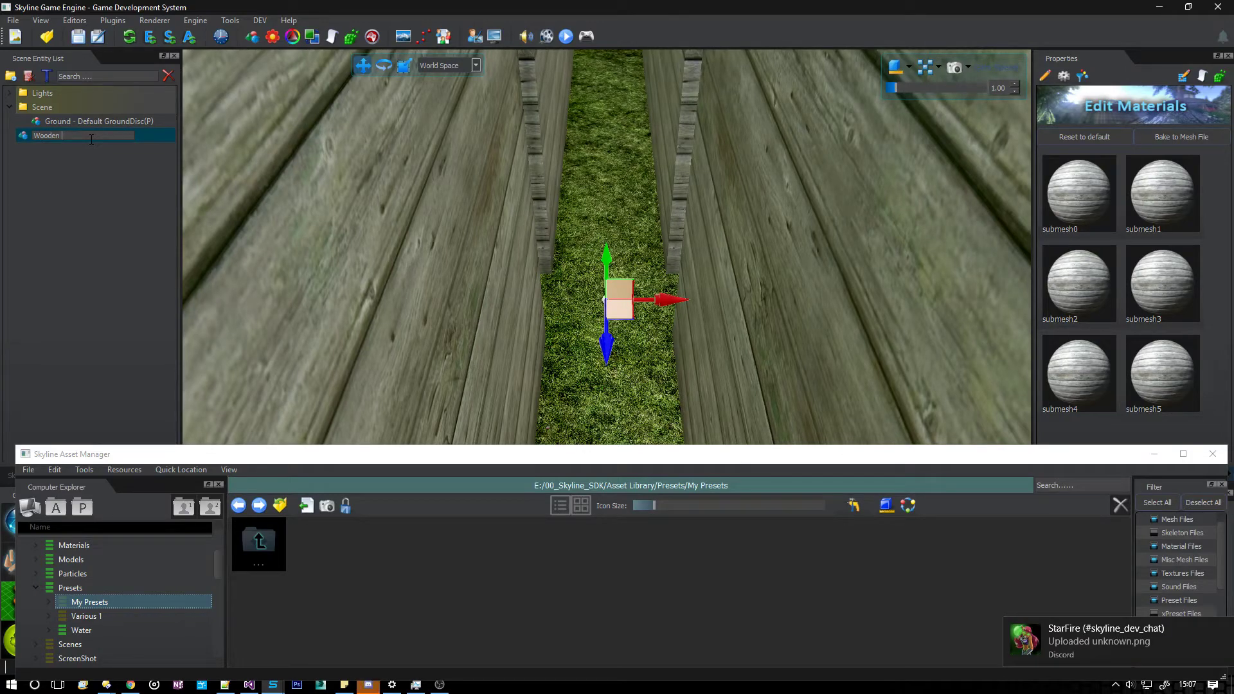
pyautogui.write('MAterial - room test')
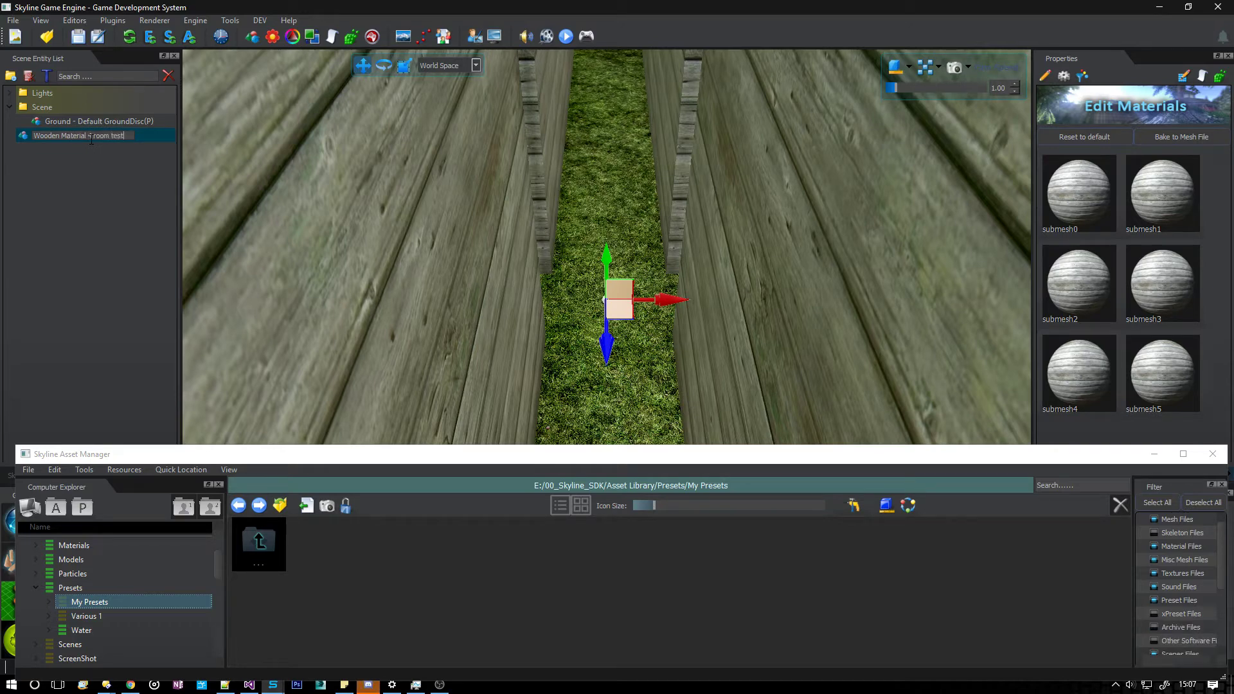
pyautogui.press('Return')
# Save the renamed rooms entity as a preset in My Presets and capture an interior view as its thumbnail.
pyautogui.moveTo(90, 135); pyautogui.dragTo(311, 592)
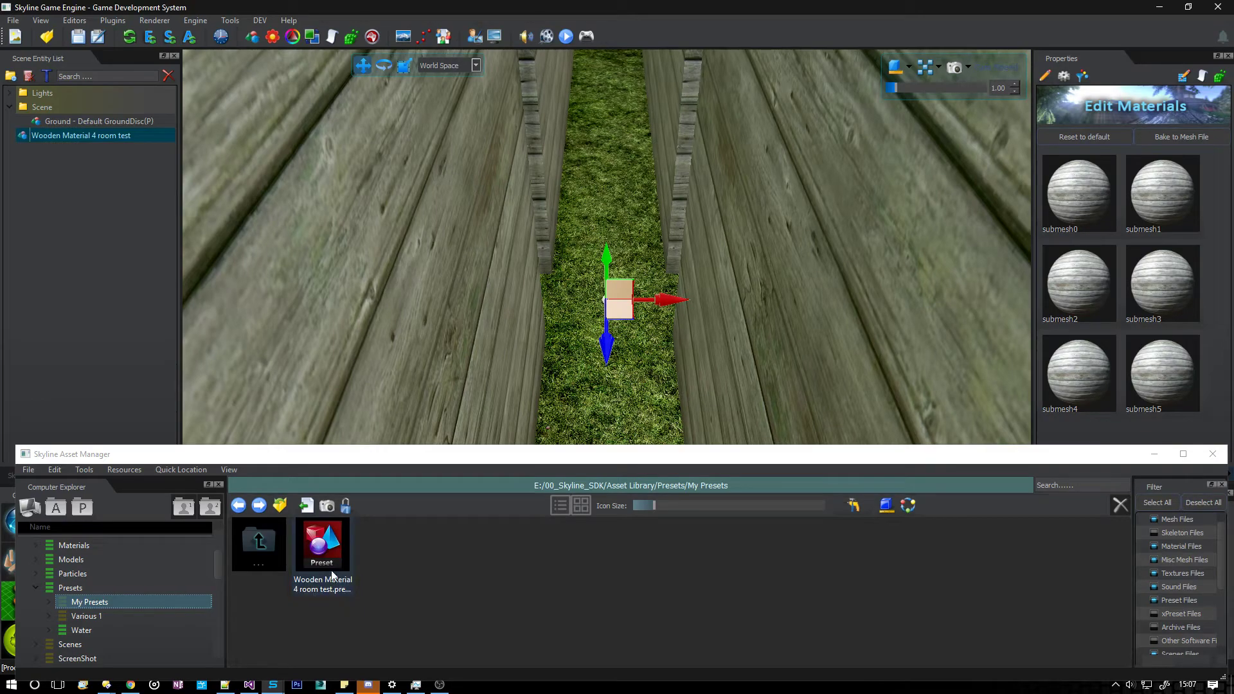
pyautogui.click(332, 571)
pyautogui.moveTo(507, 341); pyautogui.dragTo(428, 245, button='right')
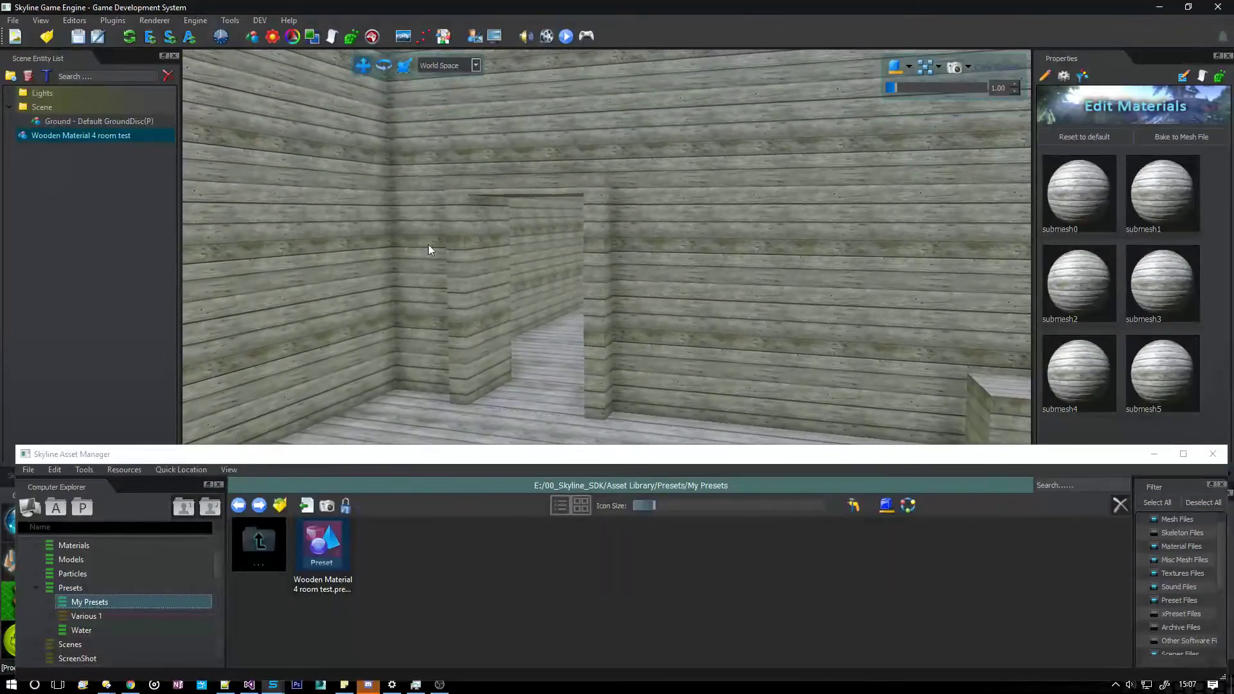
pyautogui.click(327, 506)
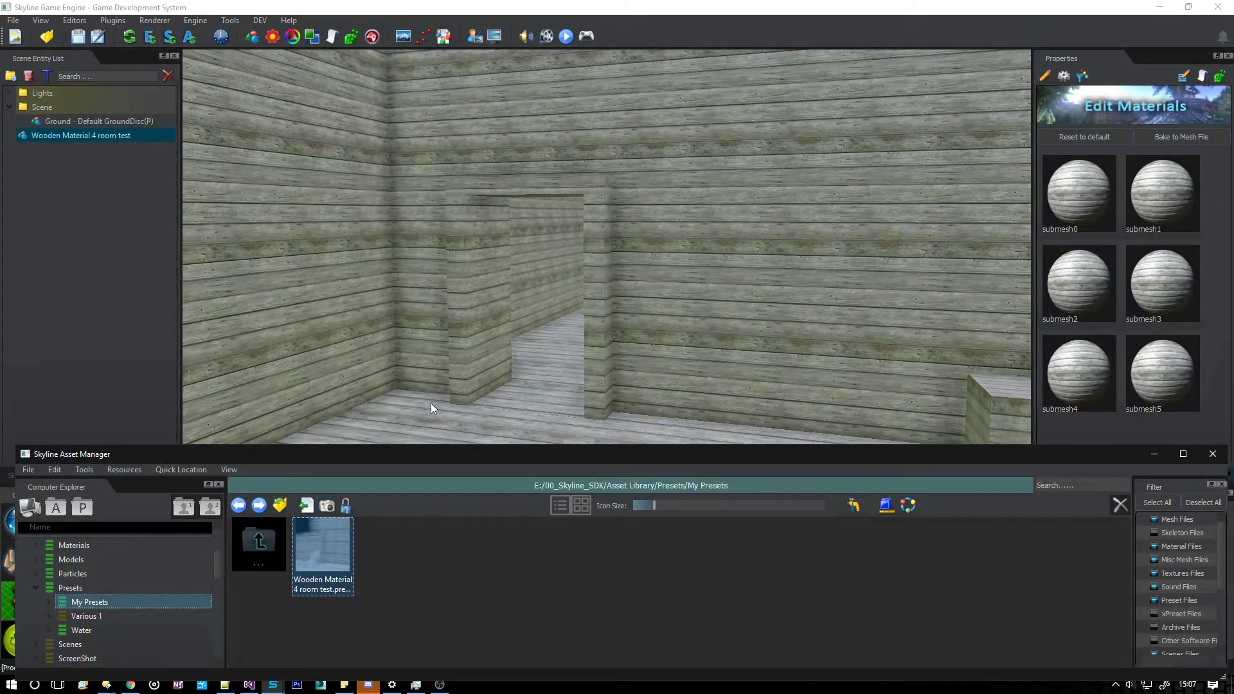
# Overwrite the preset's thumbnail with a view of the doorway and room corner, with the rooms entity deselected.
pyautogui.click(398, 319)
pyautogui.moveTo(453, 441); pyautogui.dragTo(596, 386, button='right')
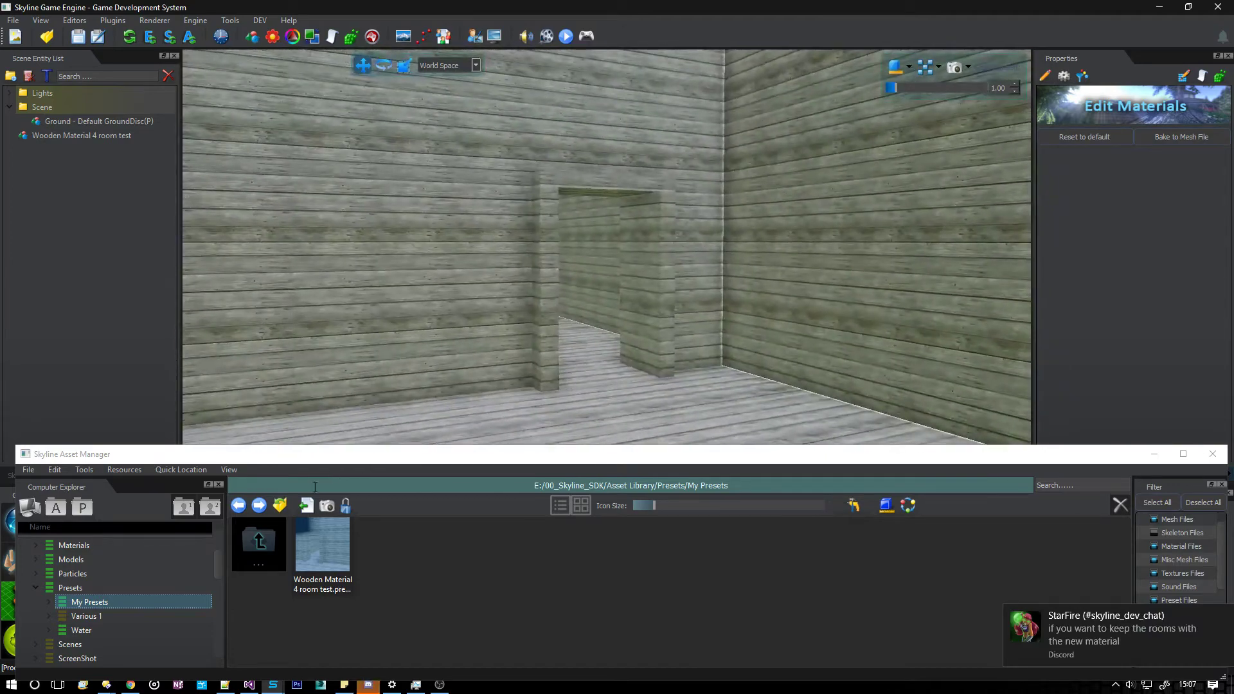
pyautogui.click(327, 508)
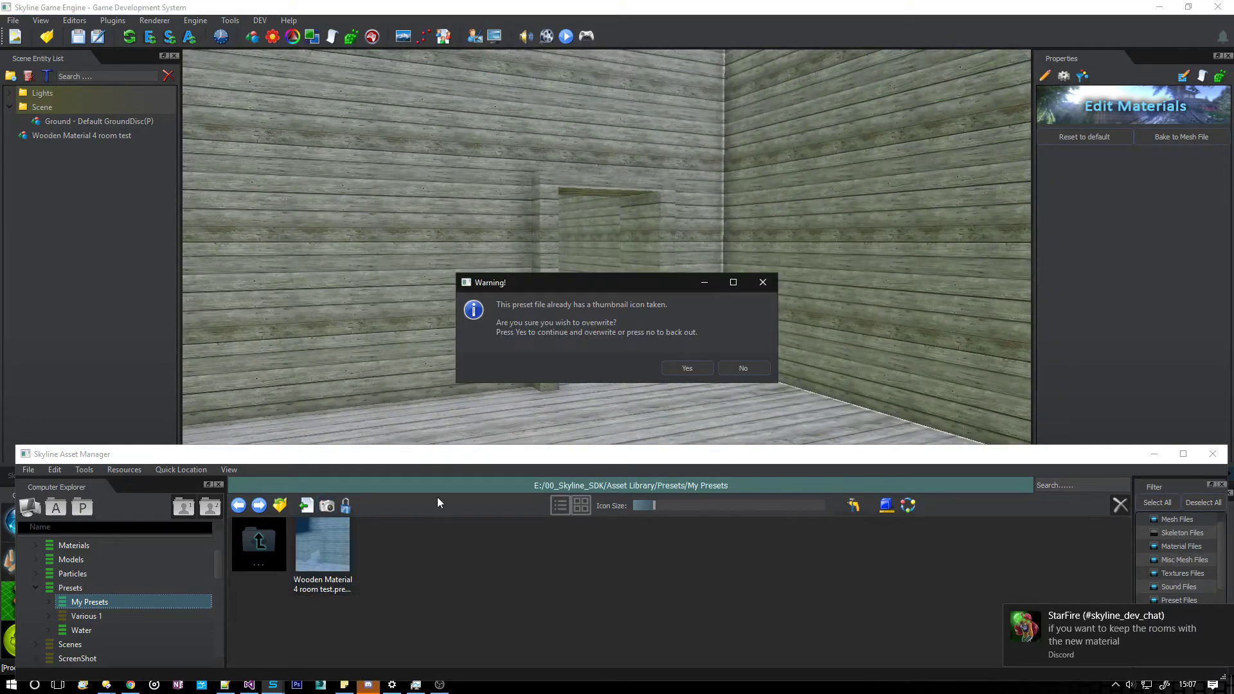
pyautogui.click(687, 367)
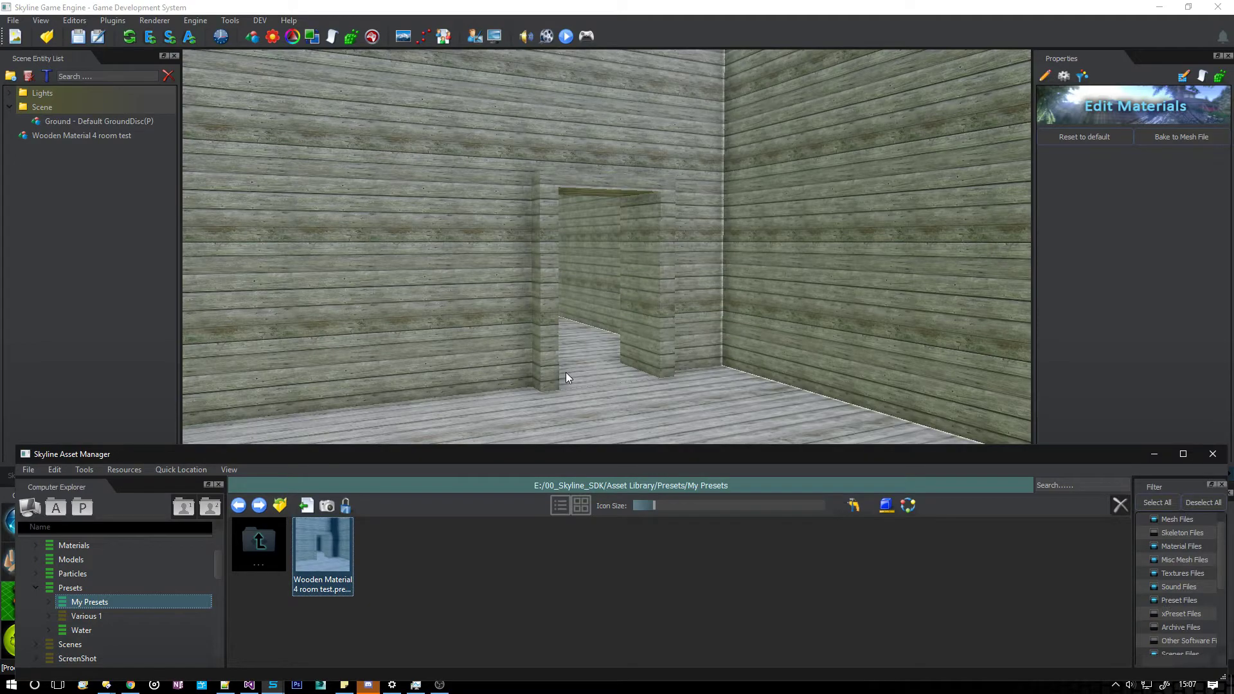
# Minimise the Asset Manager and place a Med Point light from the Point lights category on the room's floor.
pyautogui.click(563, 372)
pyautogui.moveTo(561, 349); pyautogui.dragTo(384, 345, button='right')
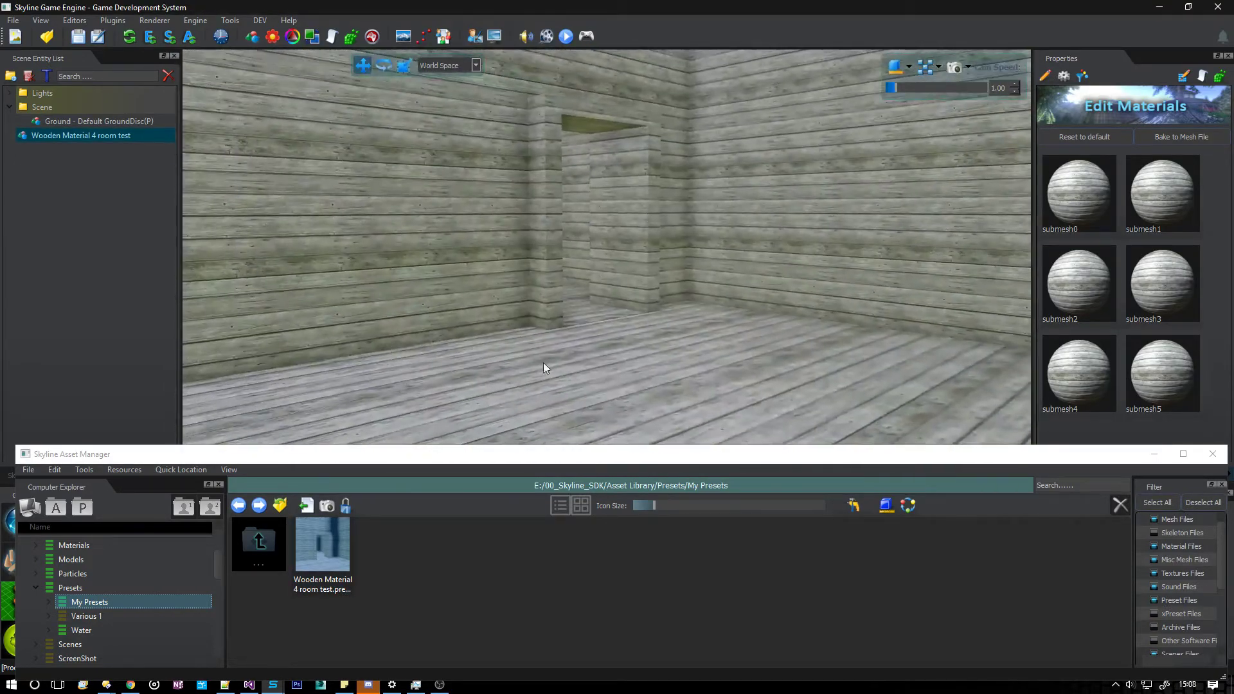
pyautogui.click(1154, 454)
pyautogui.moveTo(621, 314); pyautogui.dragTo(514, 350, button='right')
pyautogui.click(22, 573)
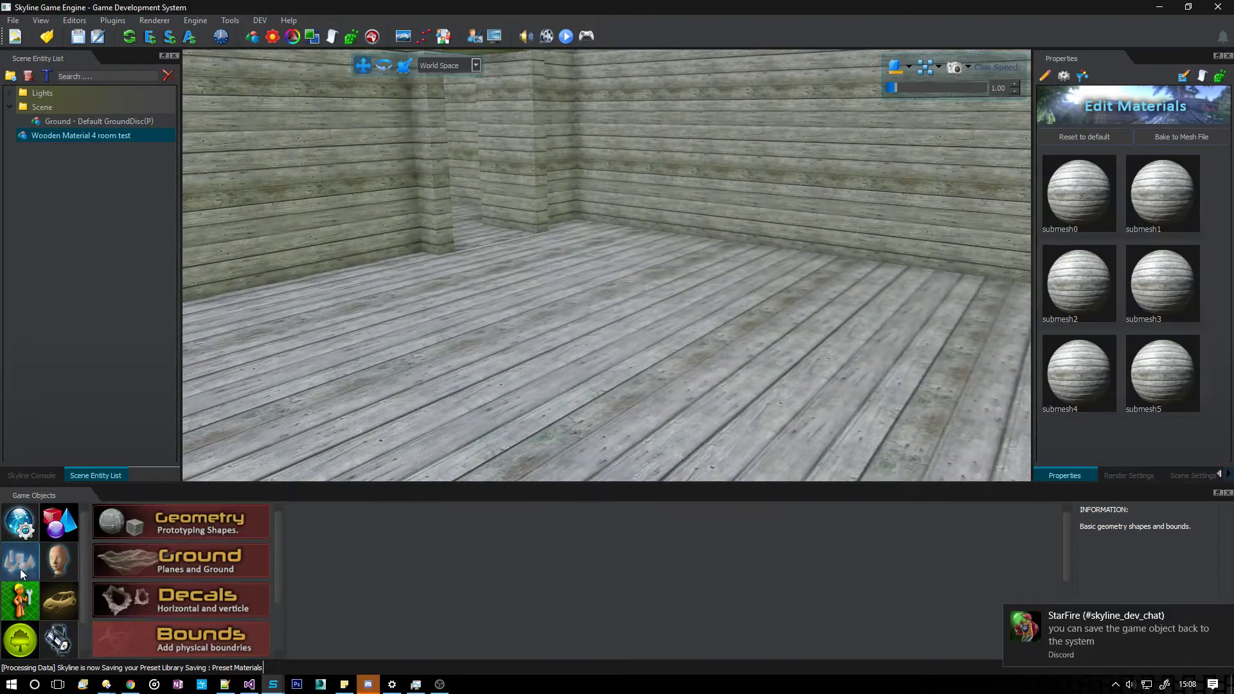
pyautogui.click(44, 569)
pyautogui.click(57, 639)
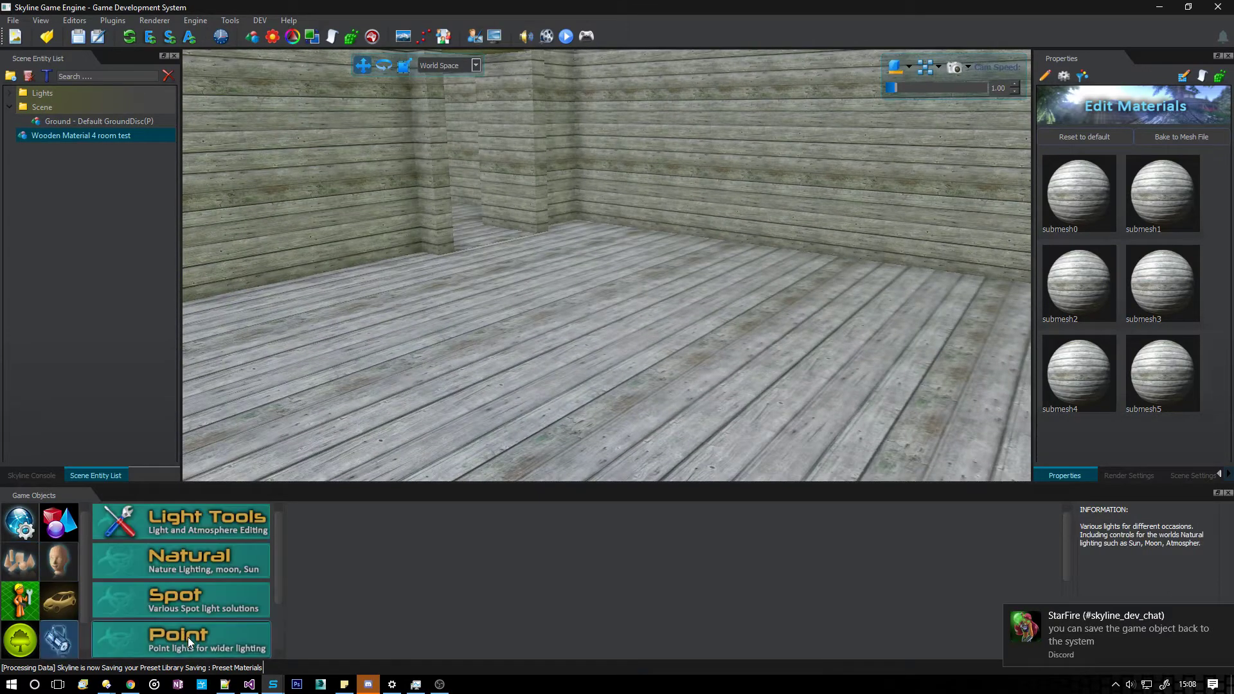
pyautogui.click(188, 638)
pyautogui.click(602, 534)
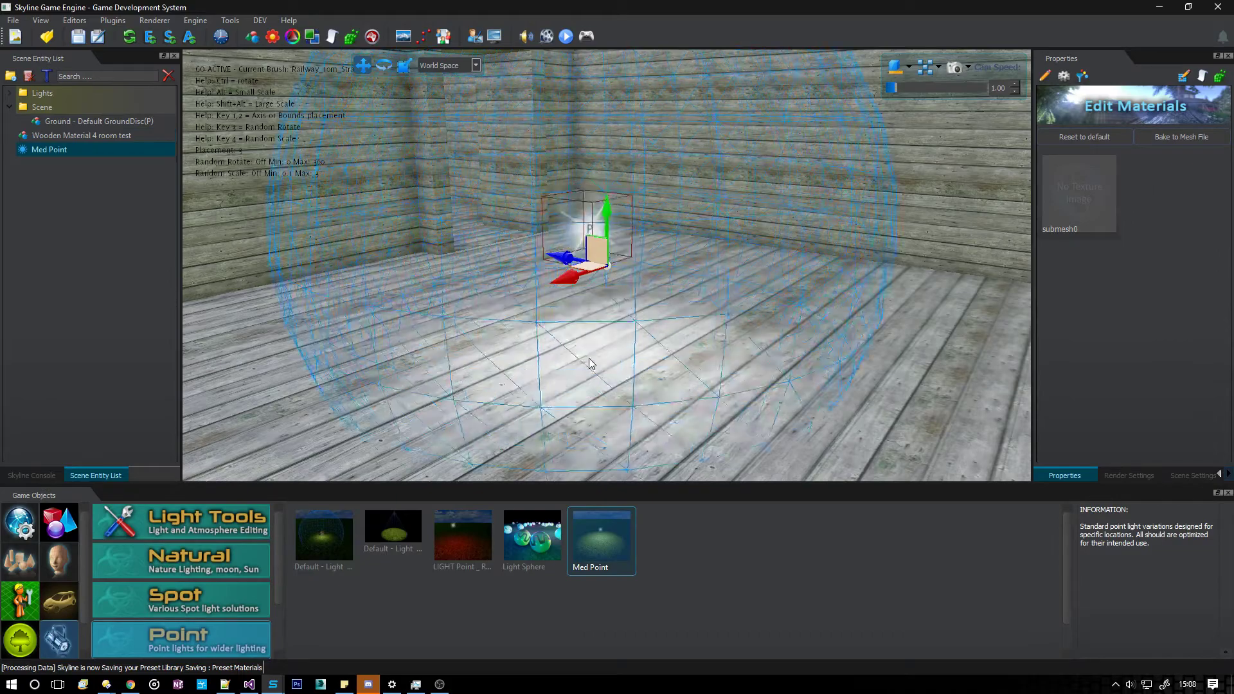
pyautogui.click(589, 361)
# Raise the Med Point light vertically above the floor inside the room.
pyautogui.rightClick(611, 222)
pyautogui.click(597, 229)
pyautogui.moveTo(597, 228); pyautogui.dragTo(650, 279, button='right')
pyautogui.press('w')
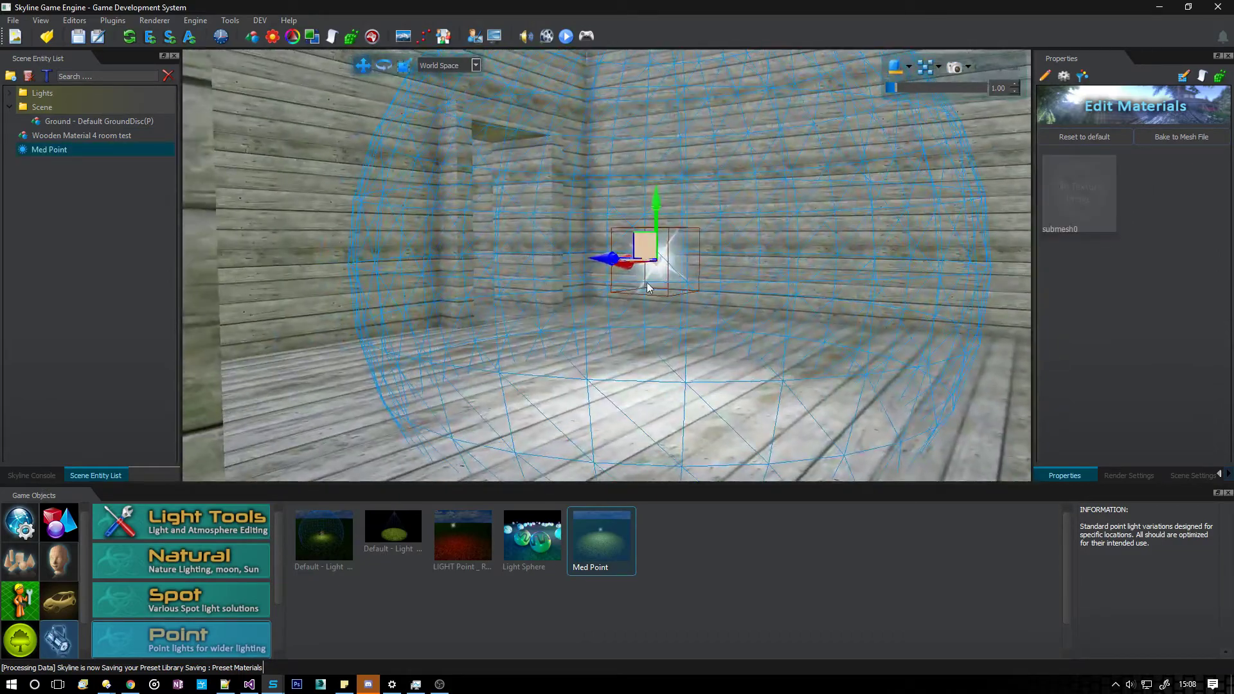
pyautogui.moveTo(650, 258); pyautogui.dragTo(667, 120)
# Scale up the Med Point light uniformly so its range reaches beyond the room, and check the lighting inside.
pyautogui.press('s')
pyautogui.moveTo(661, 268); pyautogui.dragTo(685, 235, button='right')
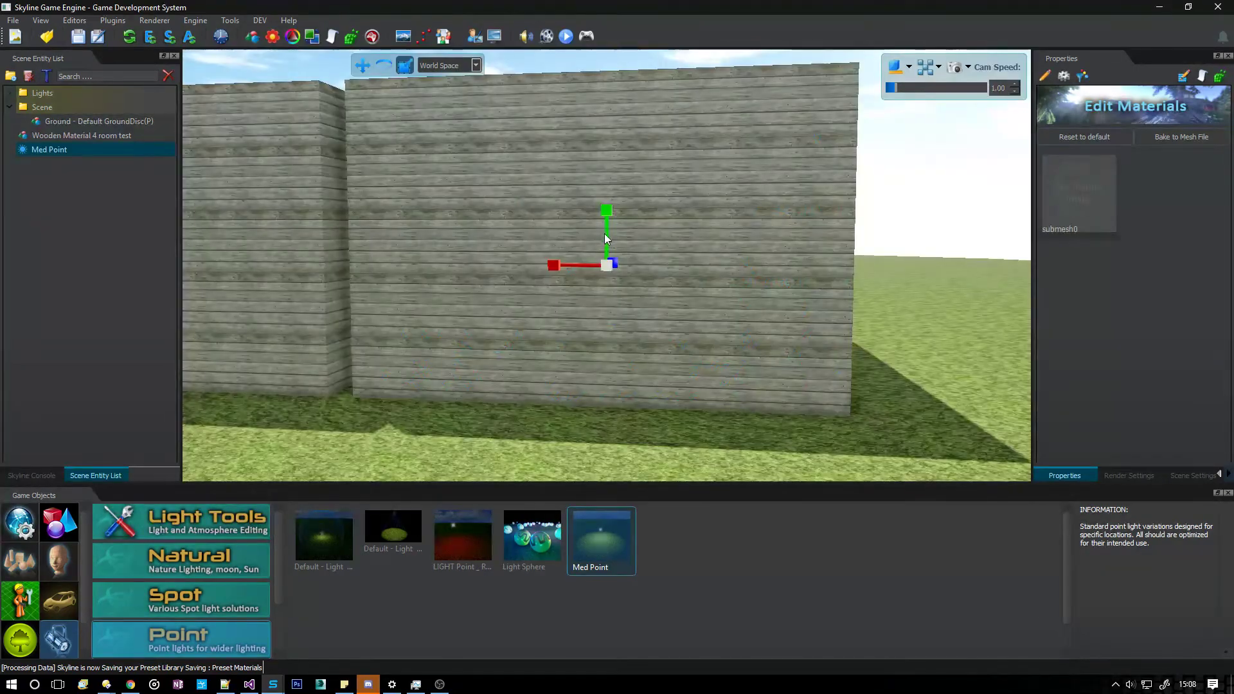
pyautogui.moveTo(607, 263); pyautogui.dragTo(365, 310)
pyautogui.press('w')
pyautogui.moveTo(633, 289); pyautogui.dragTo(663, 291, button='right')
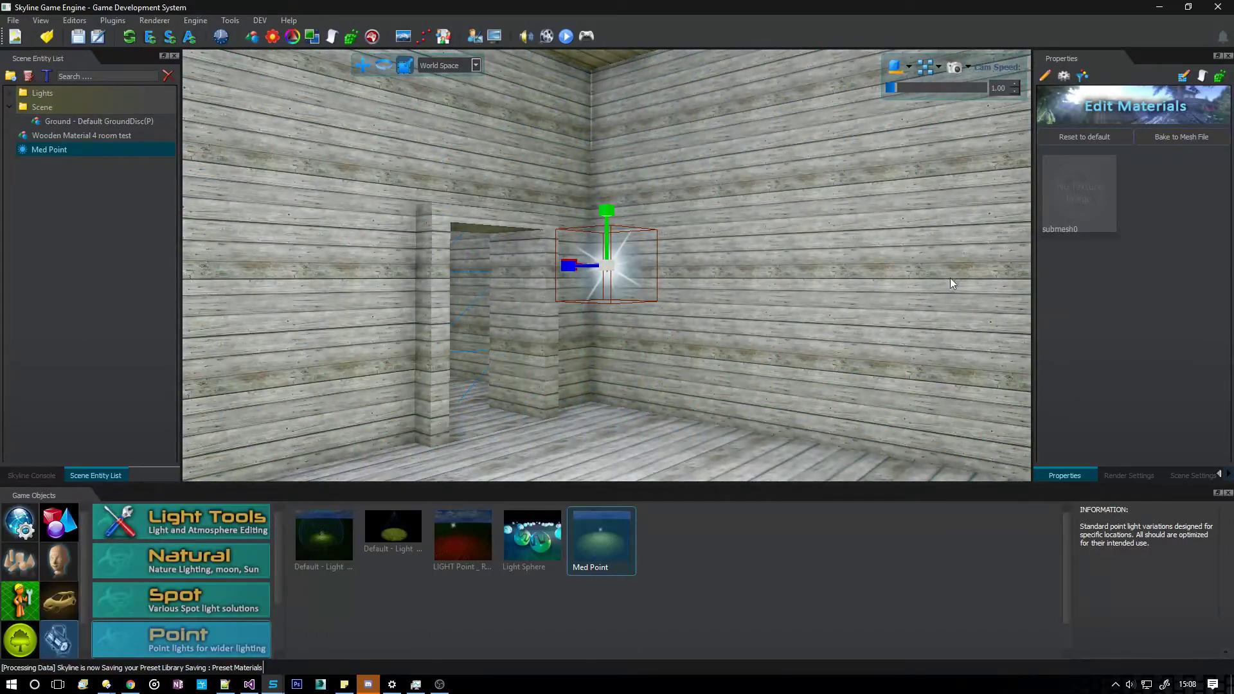
pyautogui.moveTo(950, 279); pyautogui.dragTo(485, 318, button='right')
pyautogui.click(765, 255)
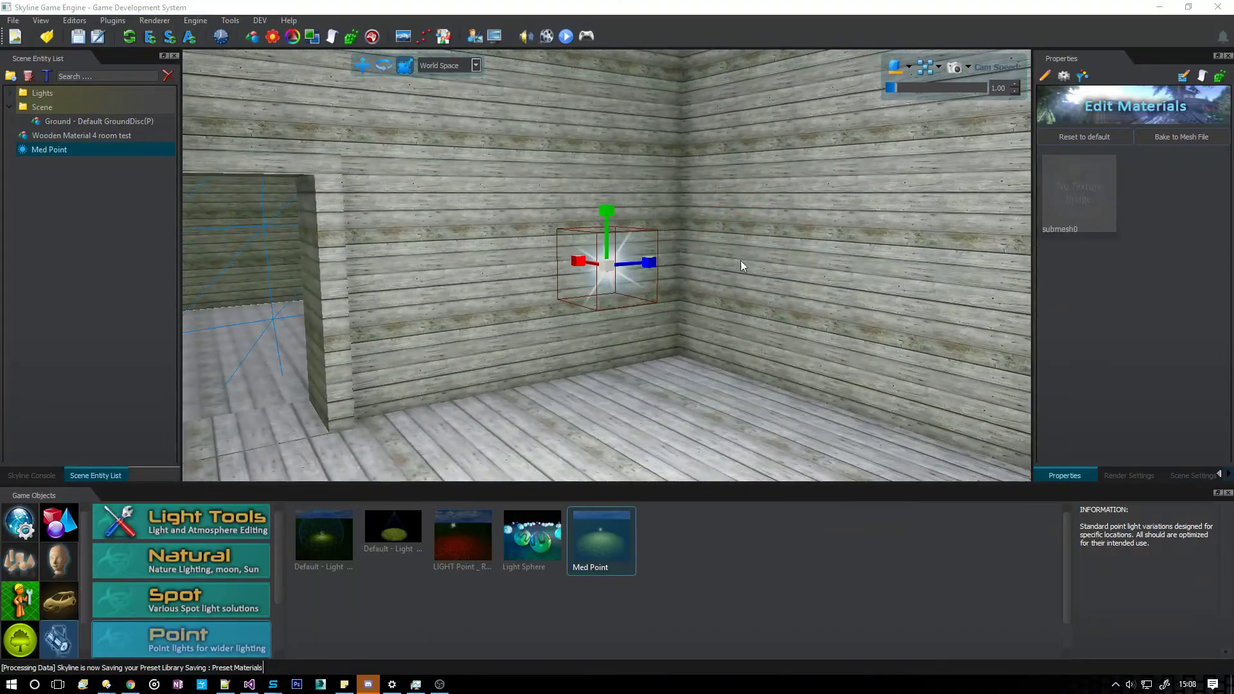
# Duplicate the Med Point light along the horizontal axes into each of the other three rooms.
pyautogui.moveTo(741, 261); pyautogui.dragTo(634, 297, button='right')
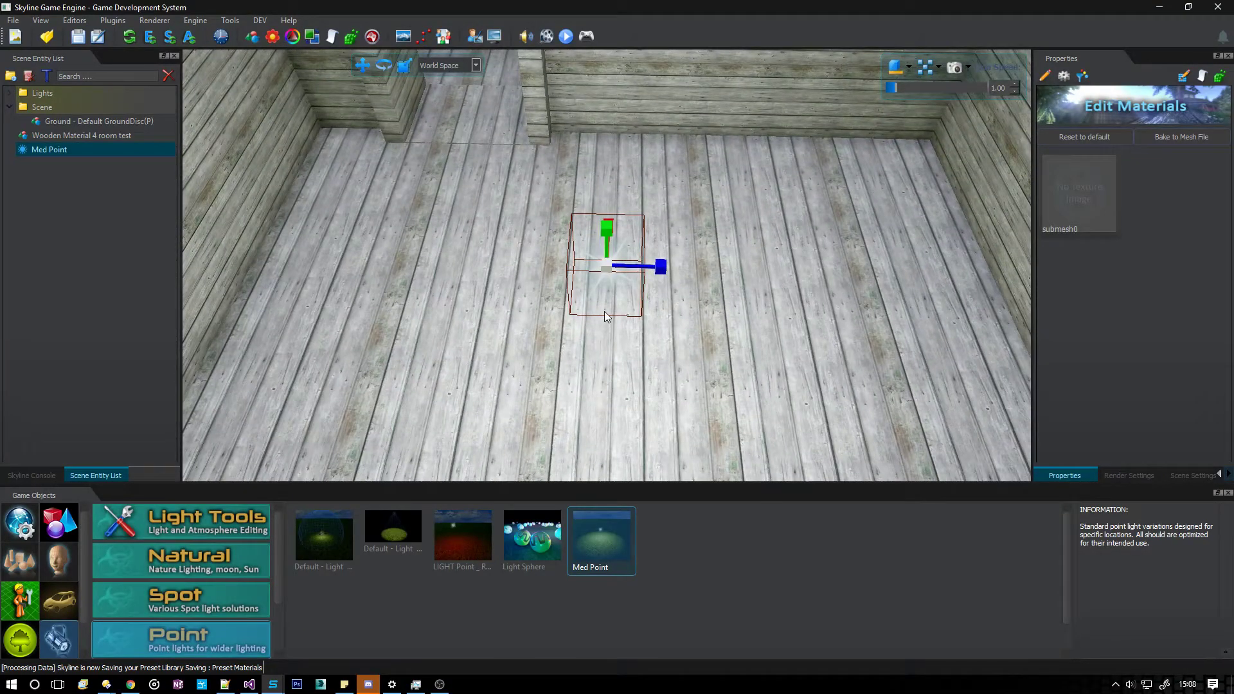
pyautogui.press('alt')
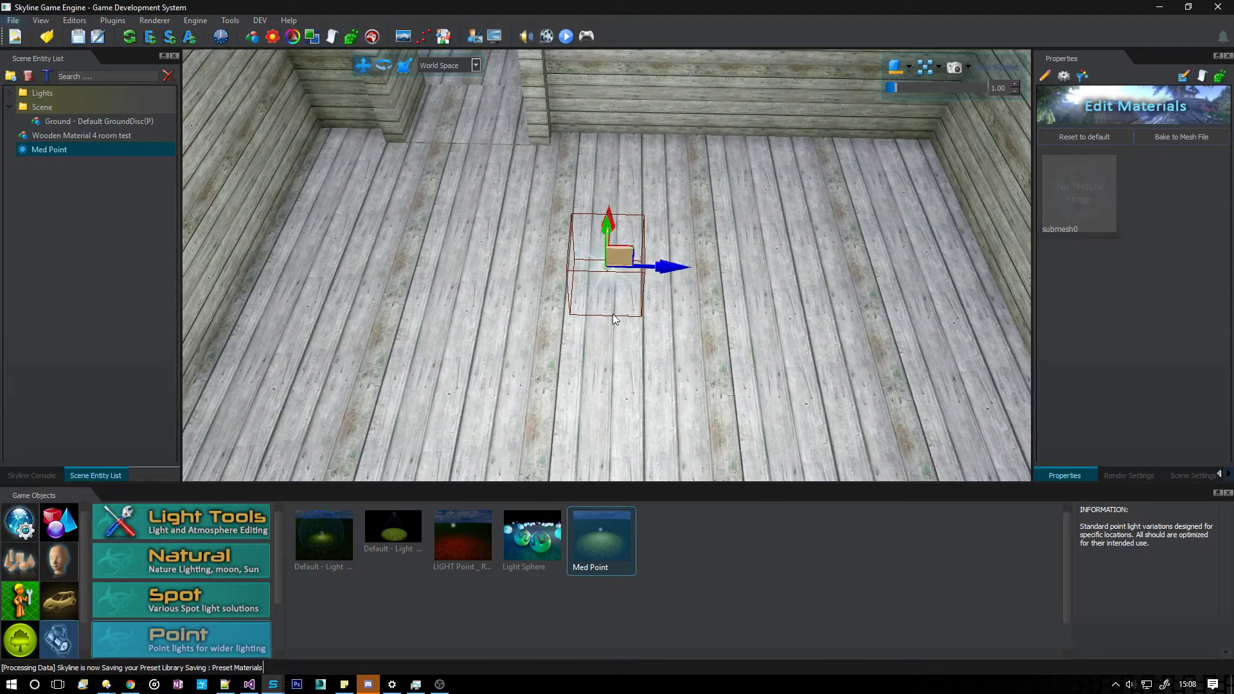
pyautogui.keyDown('alt'); pyautogui.keyDown('shift'); pyautogui.moveTo(662, 274); pyautogui.dragTo(1029, 273); pyautogui.keyUp('shift'); pyautogui.keyUp('alt')
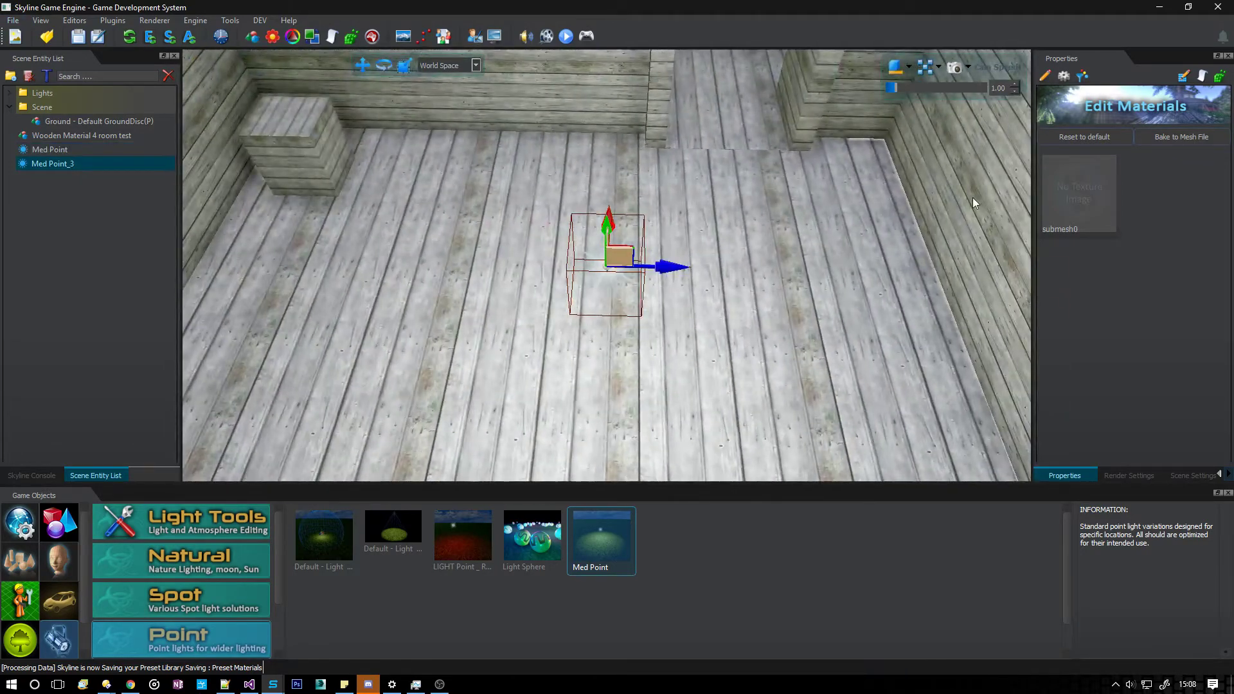
pyautogui.moveTo(721, 252); pyautogui.dragTo(687, 246, button='right')
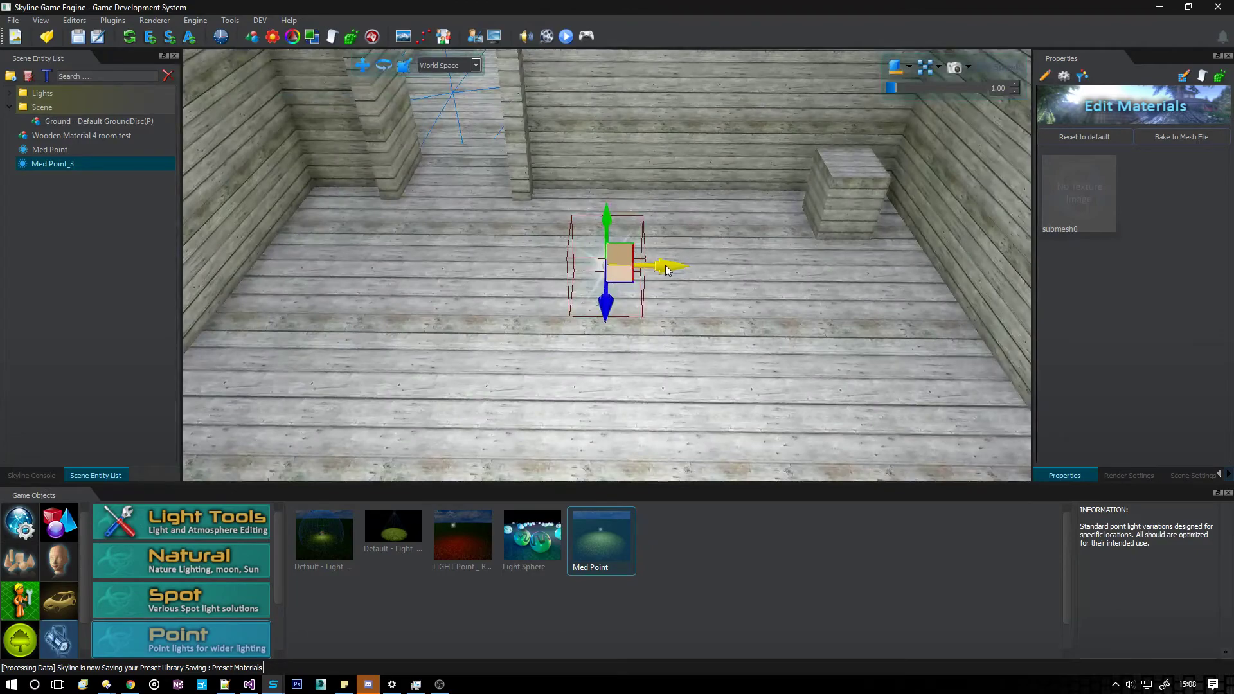
pyautogui.keyDown('alt'); pyautogui.keyDown('shift'); pyautogui.moveTo(667, 270); pyautogui.dragTo(1003, 260); pyautogui.keyUp('shift'); pyautogui.keyUp('alt')
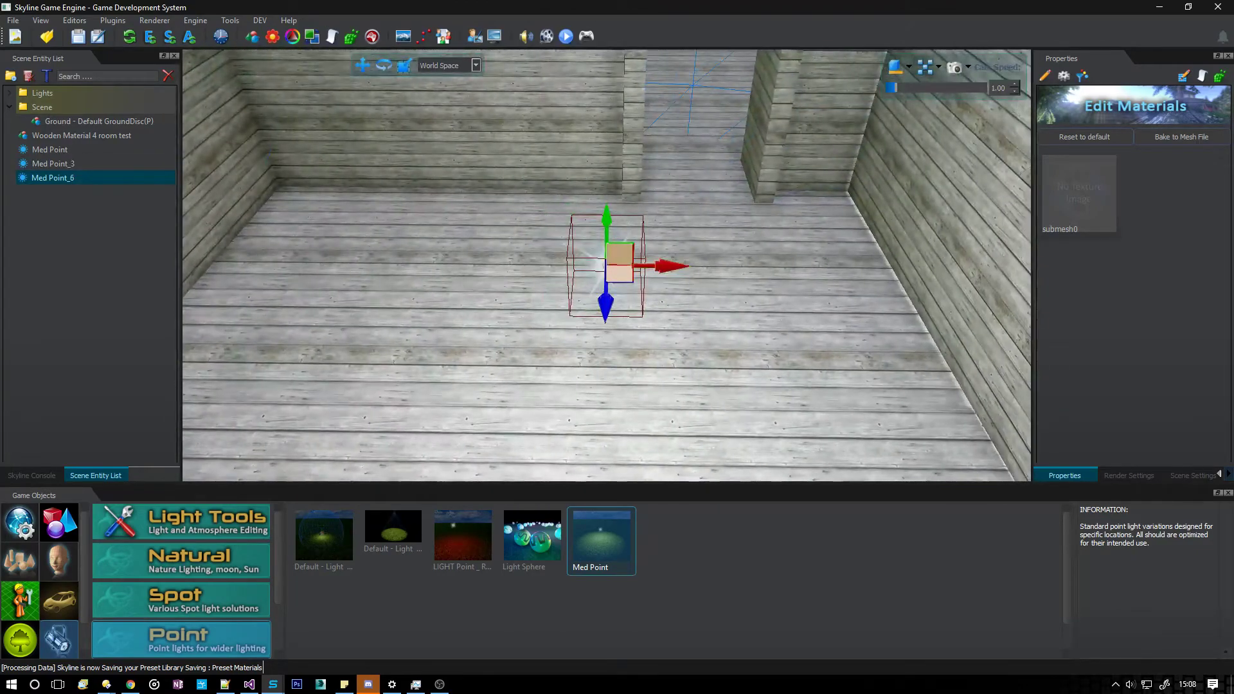
pyautogui.moveTo(855, 255); pyautogui.dragTo(739, 327, button='right')
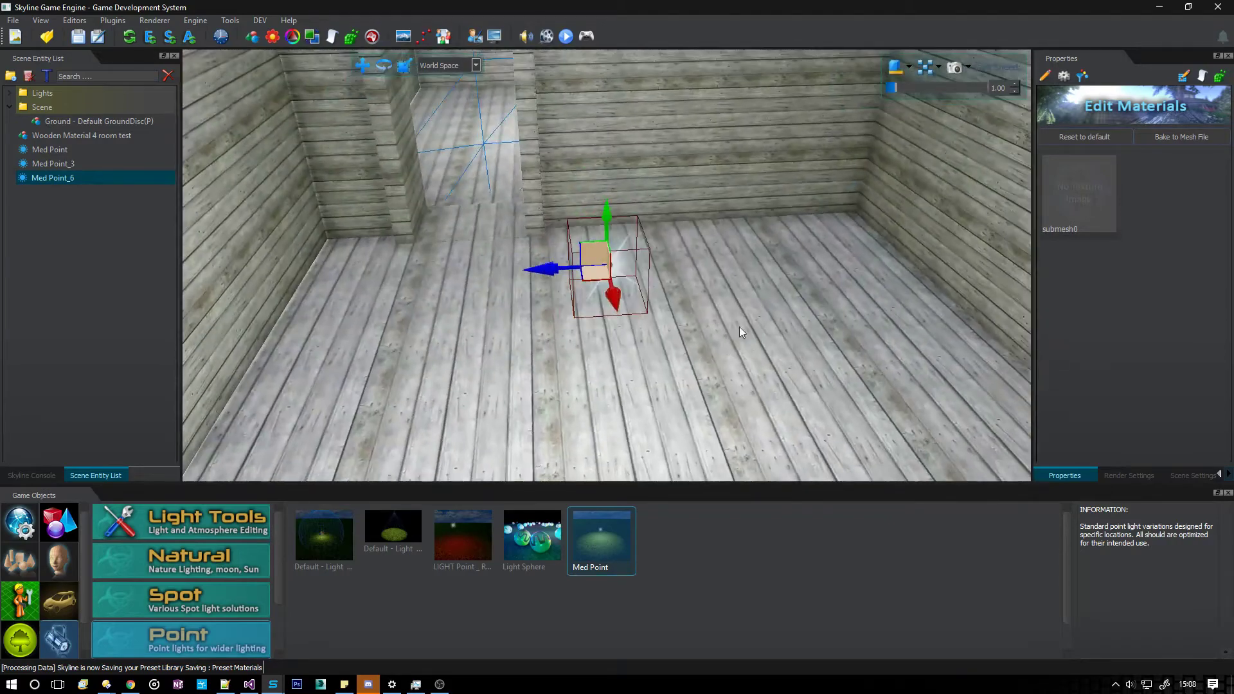
pyautogui.moveTo(546, 276)
pyautogui.keyDown('alt'); pyautogui.keyDown('shift'); pyautogui.mouseDown()
pyautogui.moveTo(212, 287)
pyautogui.moveTo(257, 286)
pyautogui.mouseUp(); pyautogui.keyUp('shift'); pyautogui.keyUp('alt')
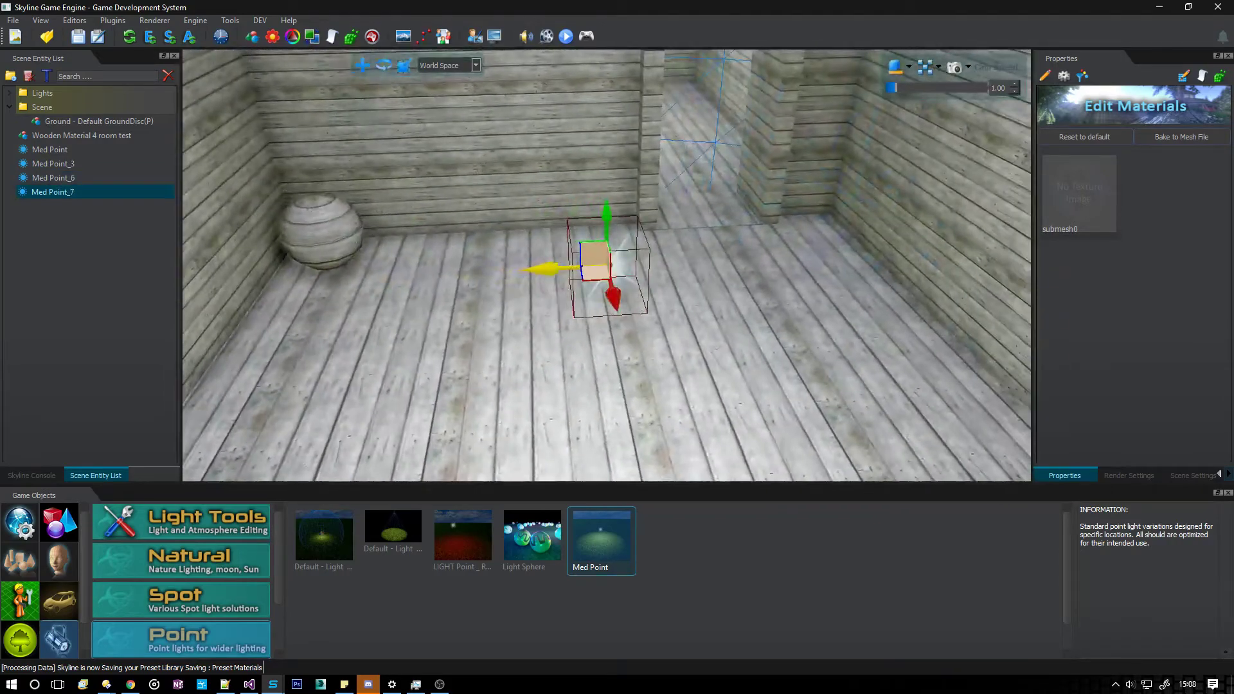
# Set the diffuse colour of the Med Point_3 and Med Point_7 lights together to red.
pyautogui.click(716, 280)
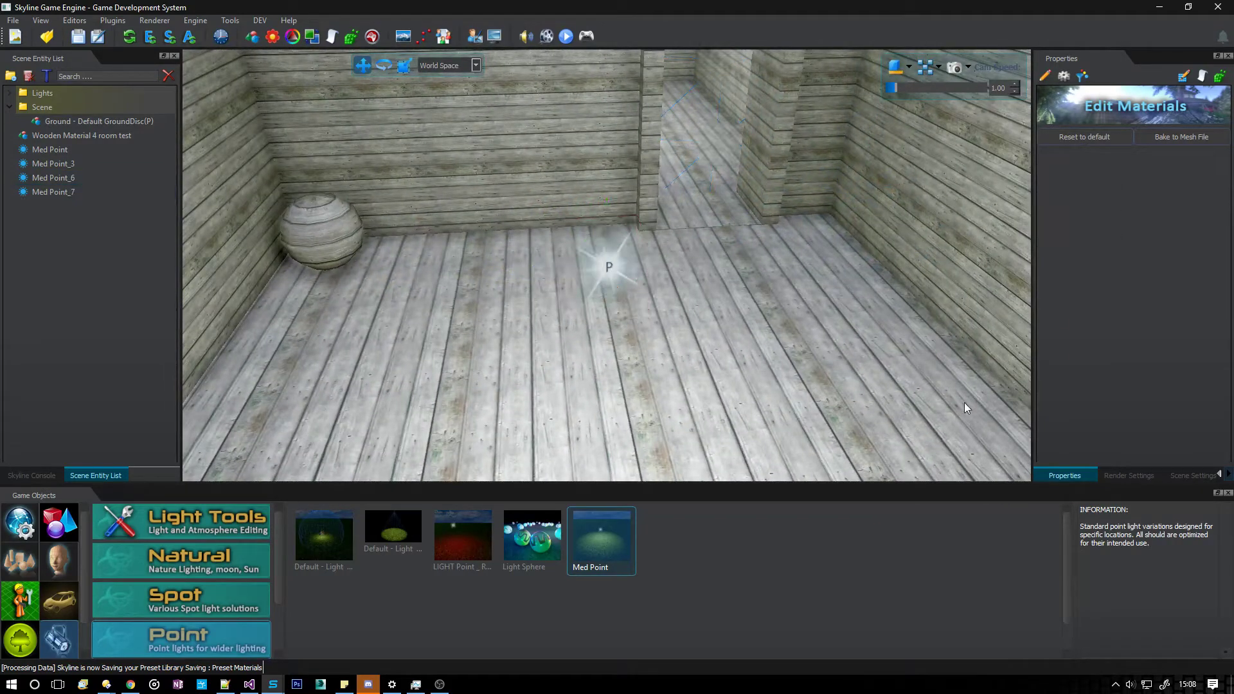
pyautogui.click(569, 299)
pyautogui.click(1046, 79)
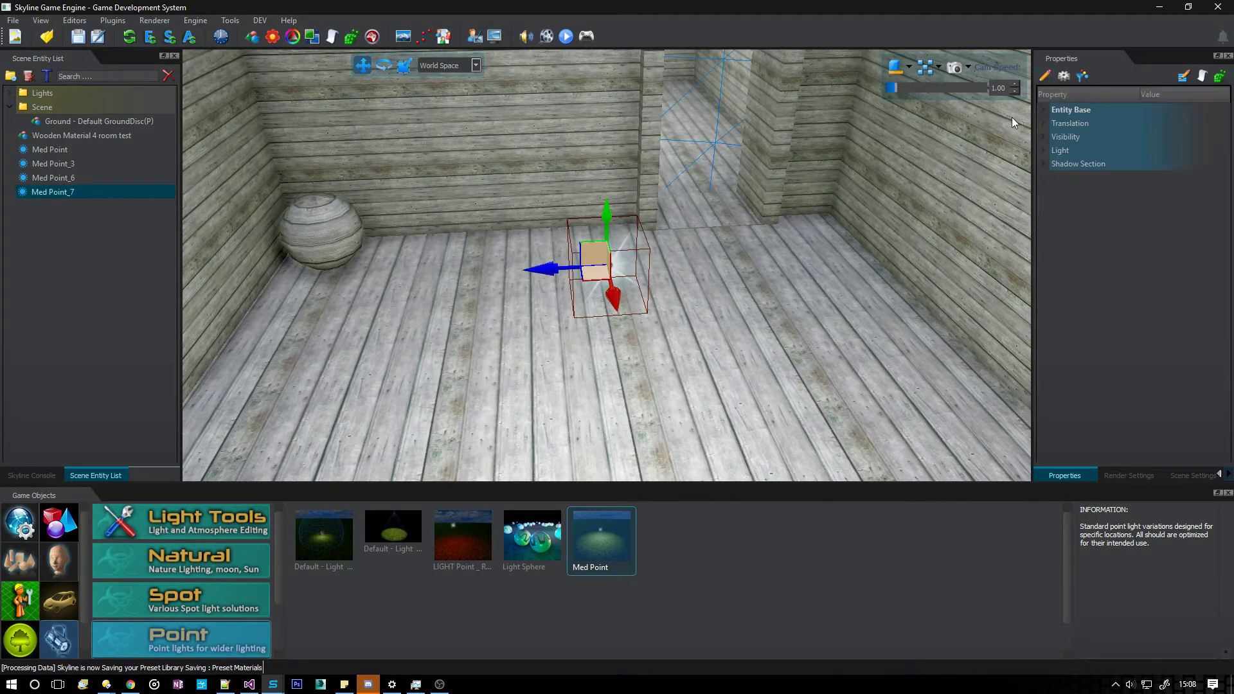
pyautogui.keyDown('ctrl'); pyautogui.click(82, 163); pyautogui.keyUp('ctrl')
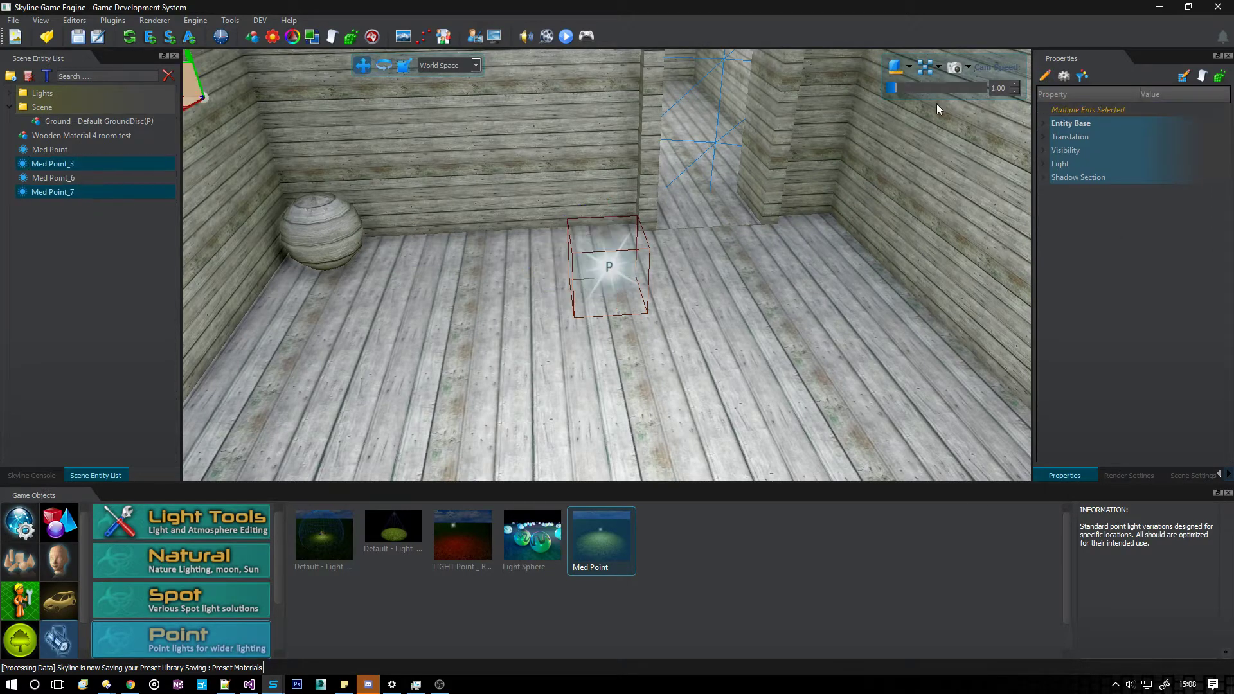
pyautogui.click(1043, 163)
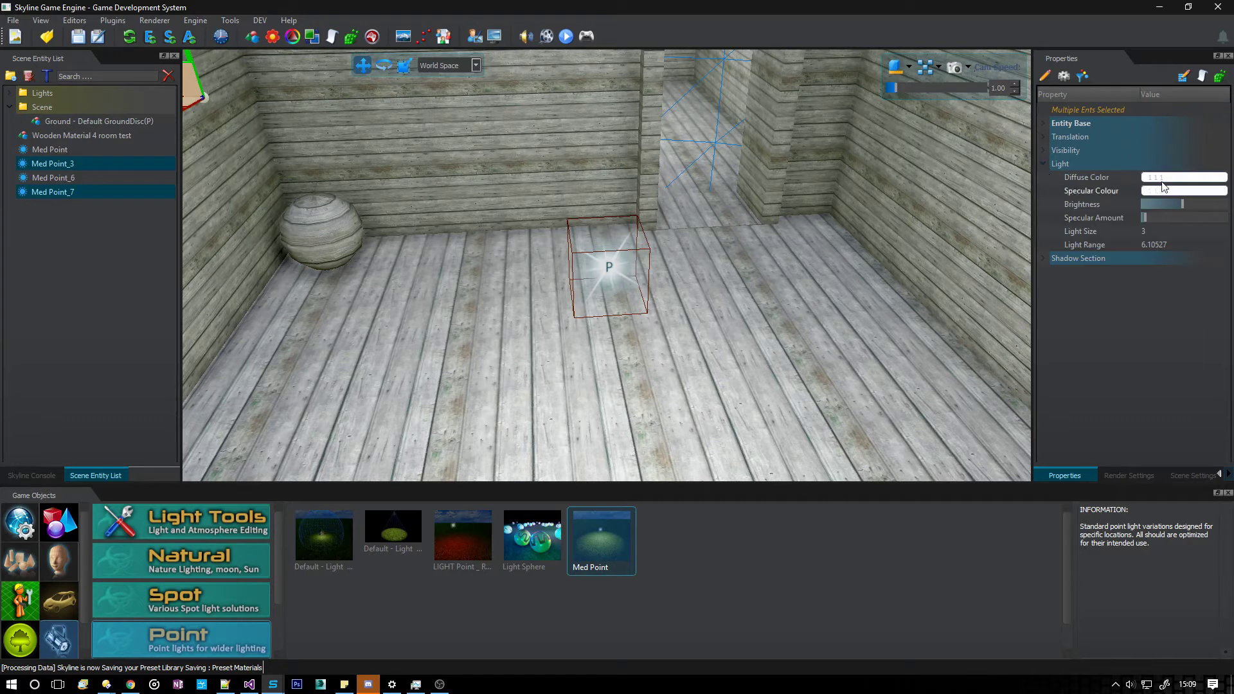
pyautogui.click(1184, 177)
pyautogui.click(710, 454)
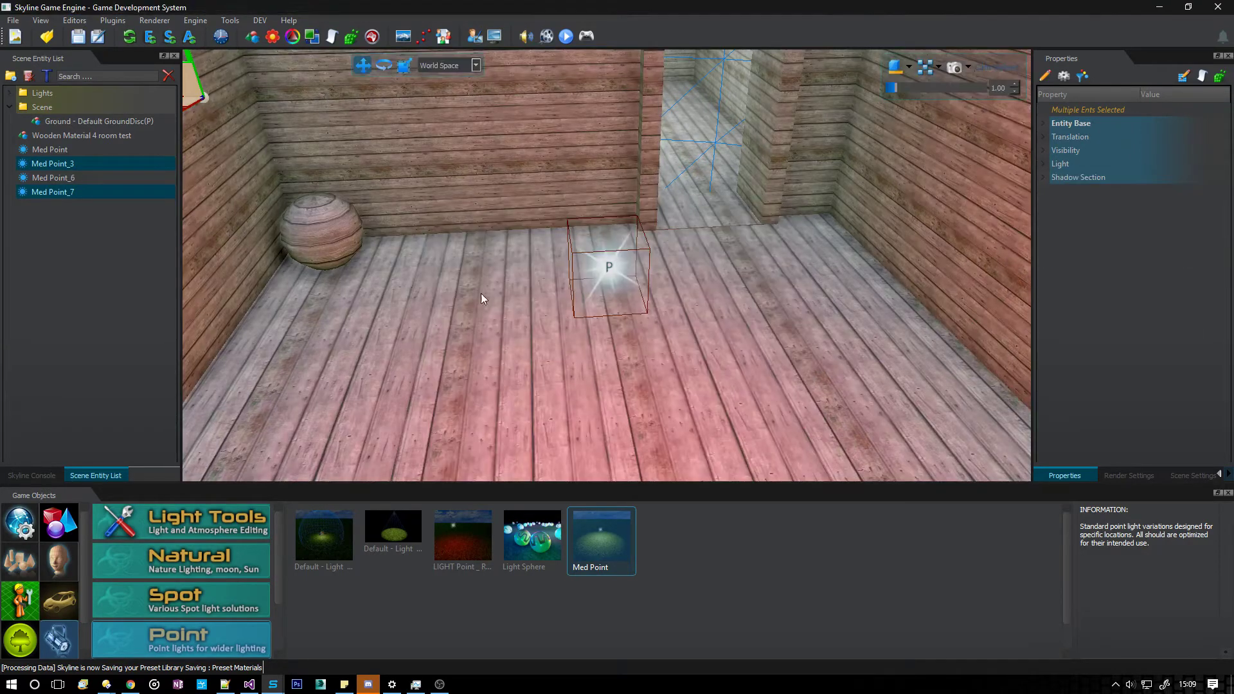
# Set the diffuse colour of the Med Point and Med Point_6 lights together to bright green (#00ff1d).
pyautogui.click(111, 177)
pyautogui.keyDown('ctrl'); pyautogui.click(94, 150); pyautogui.keyUp('ctrl')
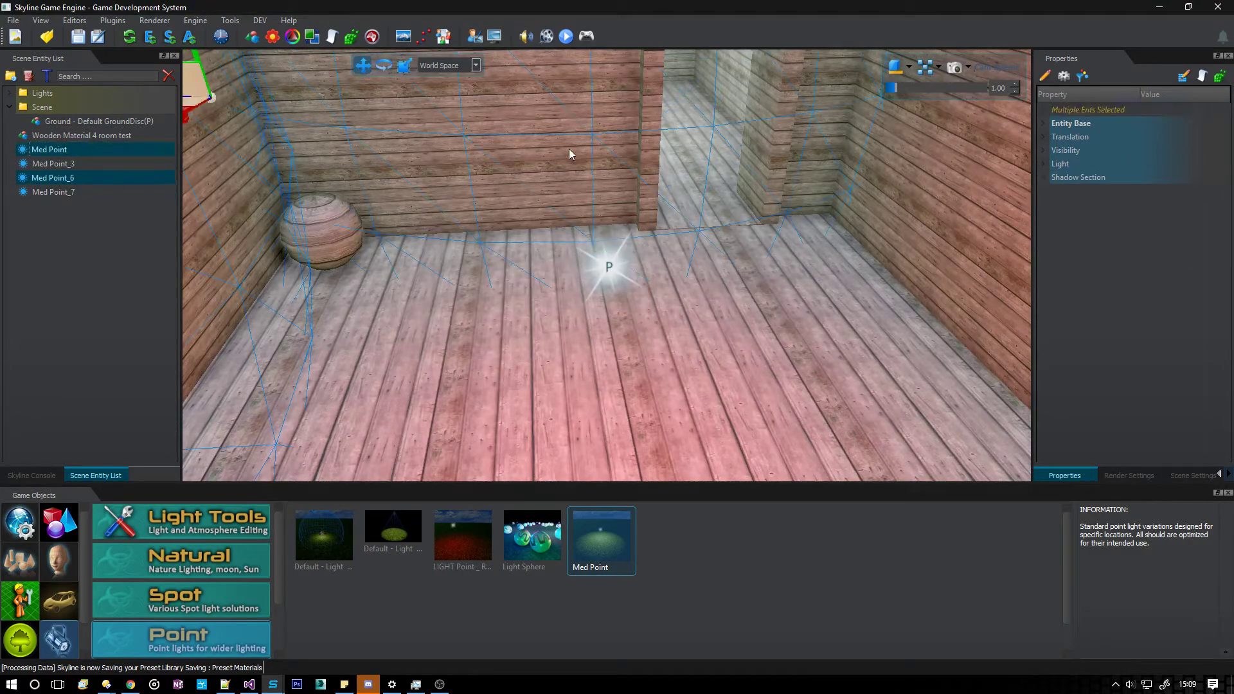
pyautogui.click(1055, 164)
pyautogui.click(1170, 177)
pyautogui.moveTo(687, 303); pyautogui.dragTo(696, 231)
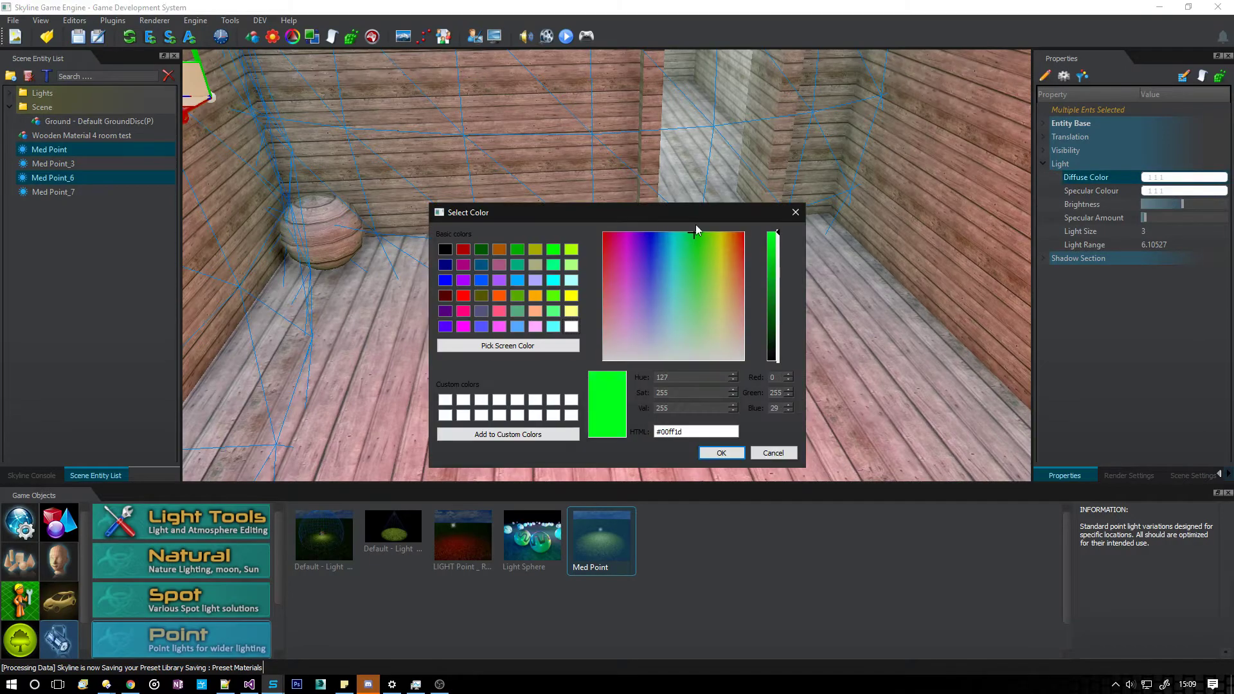
pyautogui.click(719, 455)
pyautogui.click(673, 292)
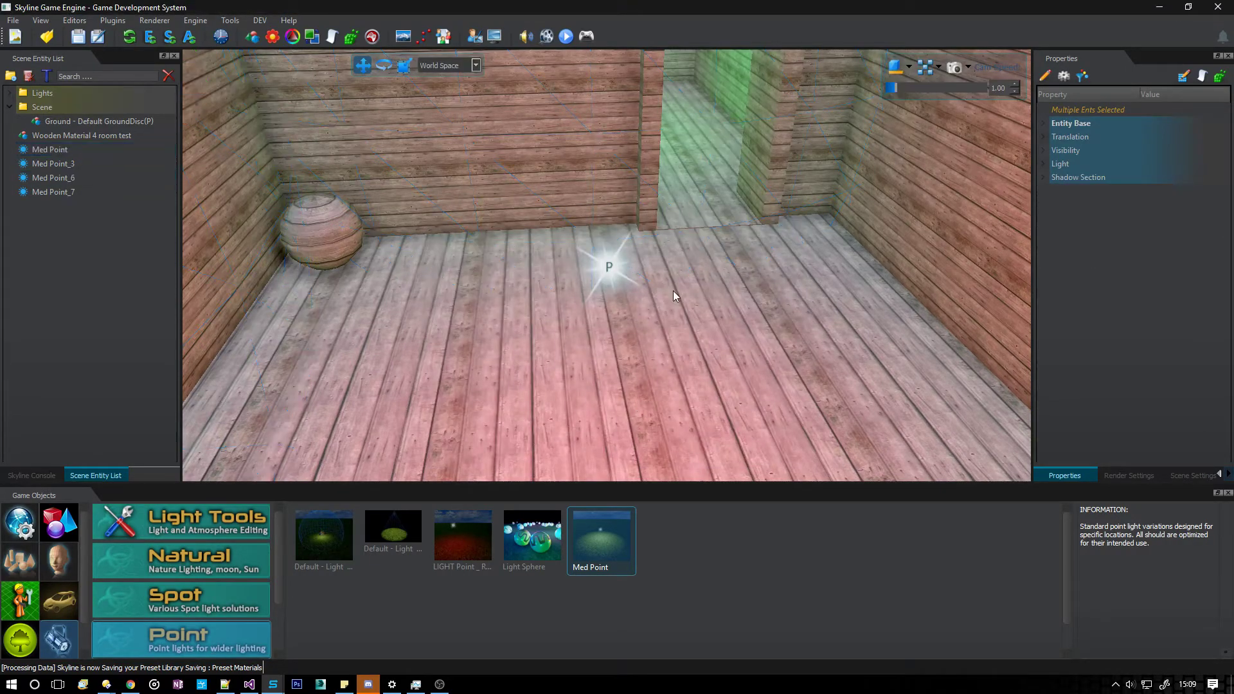
# Lower the global ambient lighting brightness to 121 in the render settings.
pyautogui.press('w')
pyautogui.moveTo(673, 292); pyautogui.dragTo(1022, 373, button='right')
pyautogui.click(1118, 476)
pyautogui.moveTo(1150, 135); pyautogui.dragTo(1102, 133)
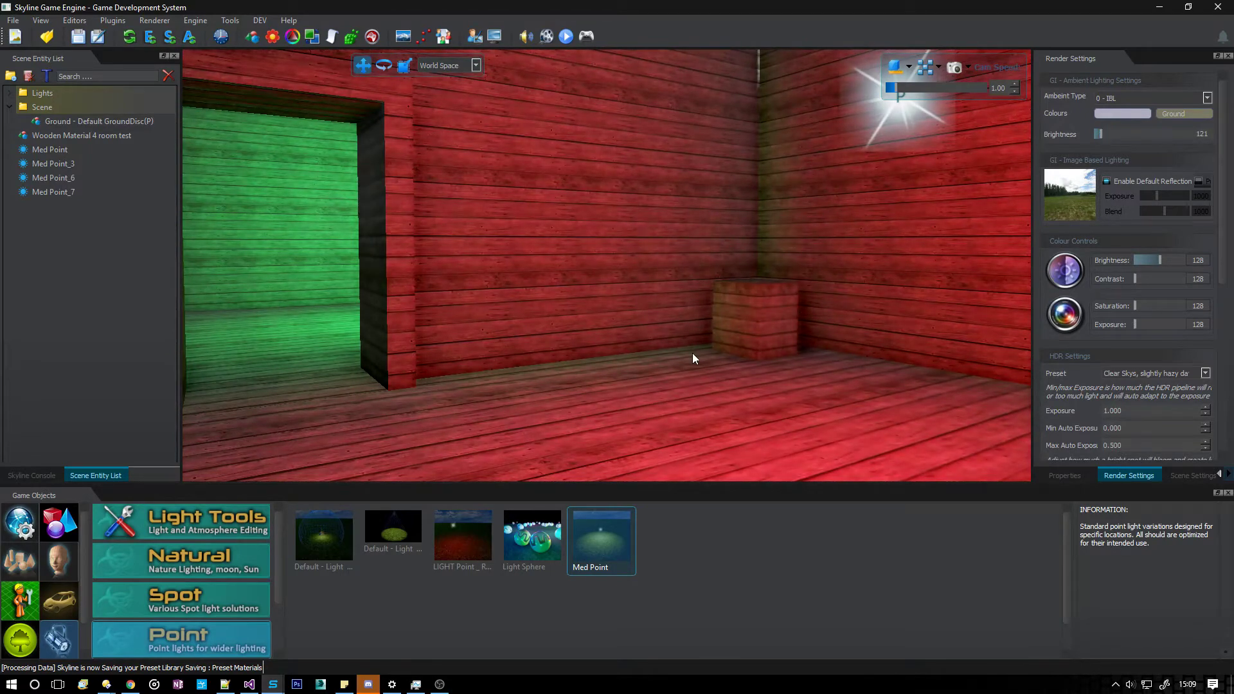
# Set the HDR Sunlight Power to 1.1 to reduce light leaking through the room's corner.
pyautogui.moveTo(783, 332); pyautogui.dragTo(781, 269, button='right')
pyautogui.scroll(-5, 1058, 430)
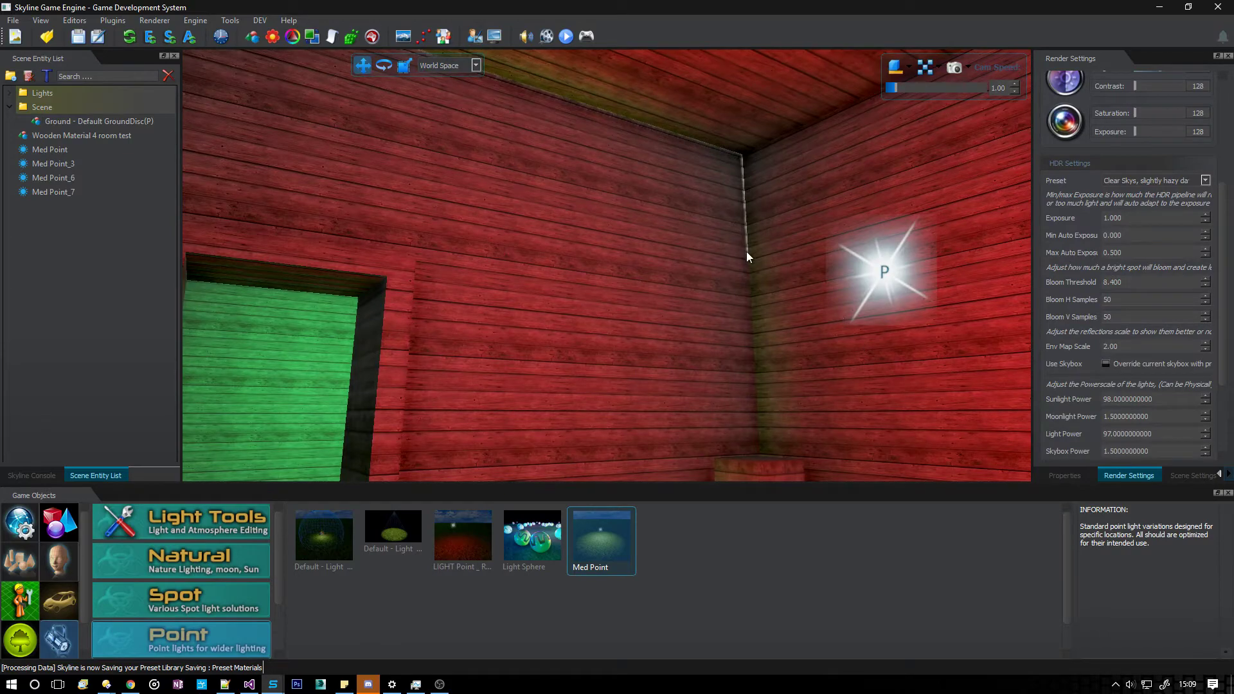
pyautogui.write('1.1')
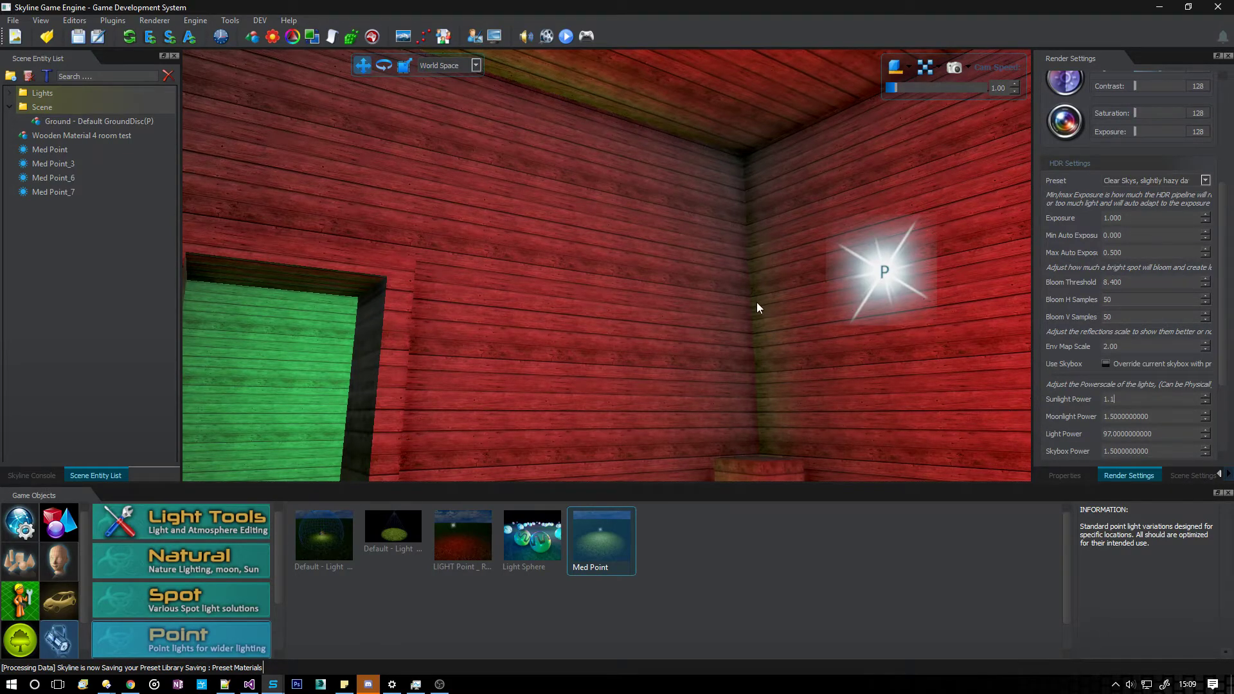
# Add a PhysX RigidBody action to the four-room mesh, with its dynamic mode set to Static and its body type to mesh.
pyautogui.moveTo(757, 302); pyautogui.dragTo(926, 346, button='right')
pyautogui.press('w')
pyautogui.moveTo(687, 359); pyautogui.dragTo(720, 353, button='right')
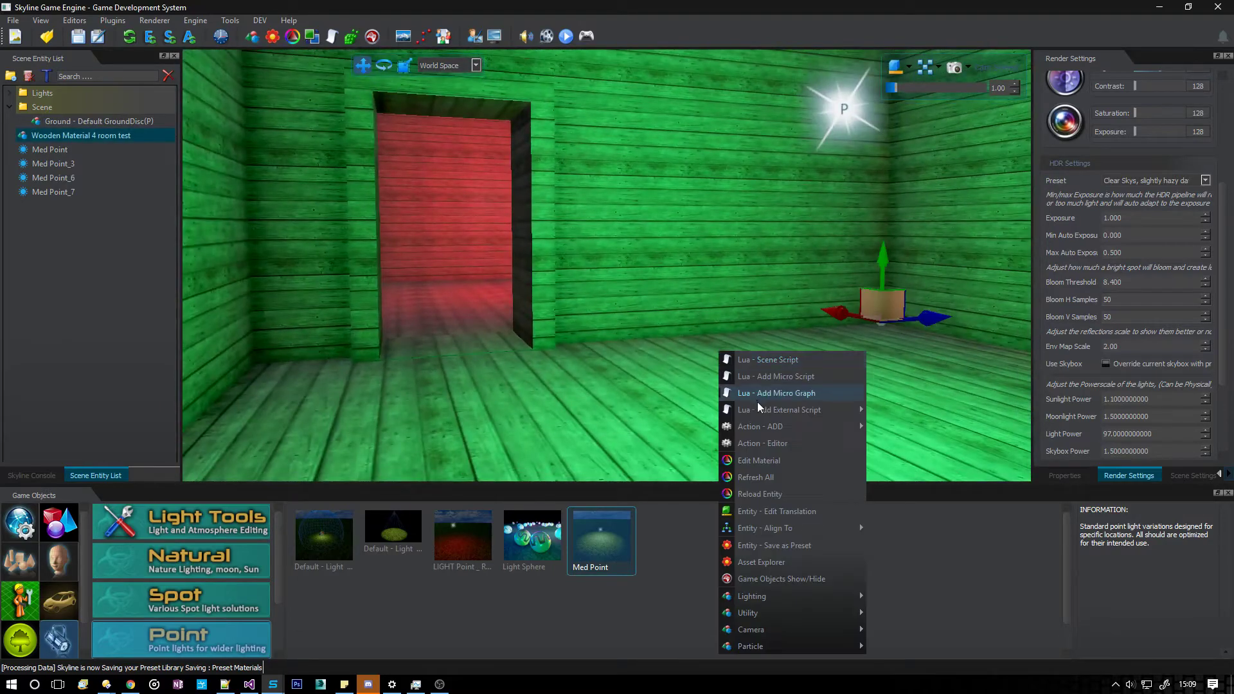
pyautogui.moveTo(771, 427)
pyautogui.click(920, 431)
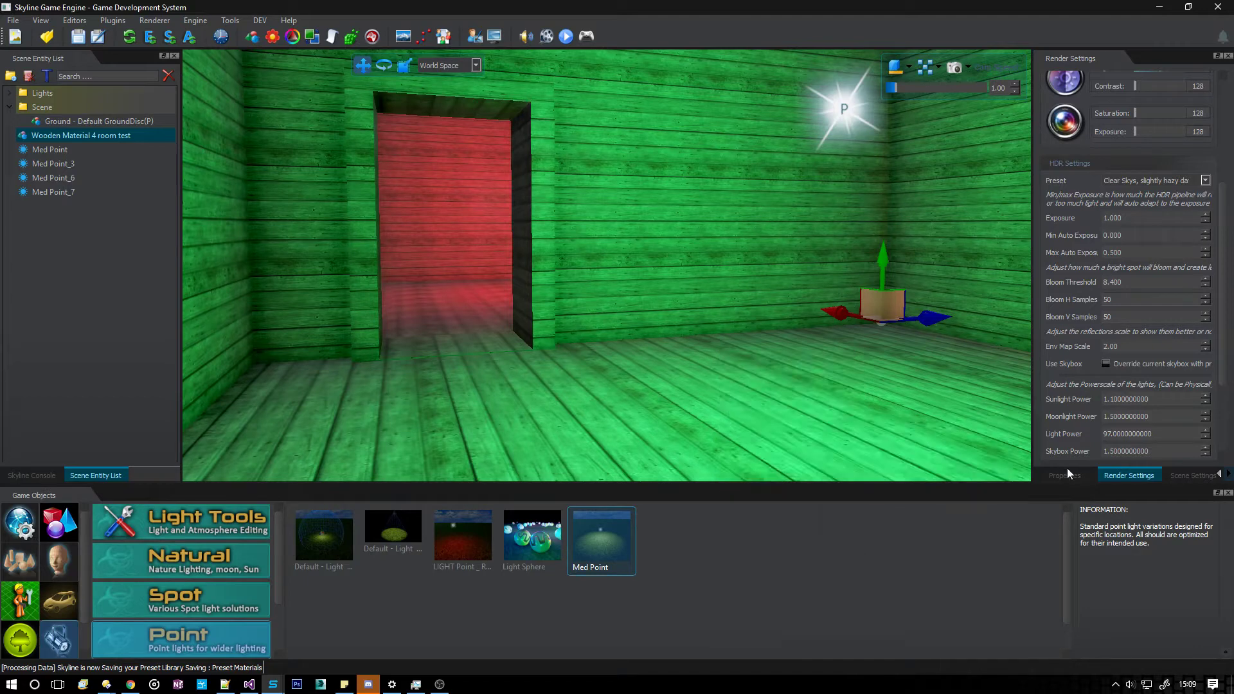
pyautogui.click(1044, 205)
pyautogui.click(1174, 220)
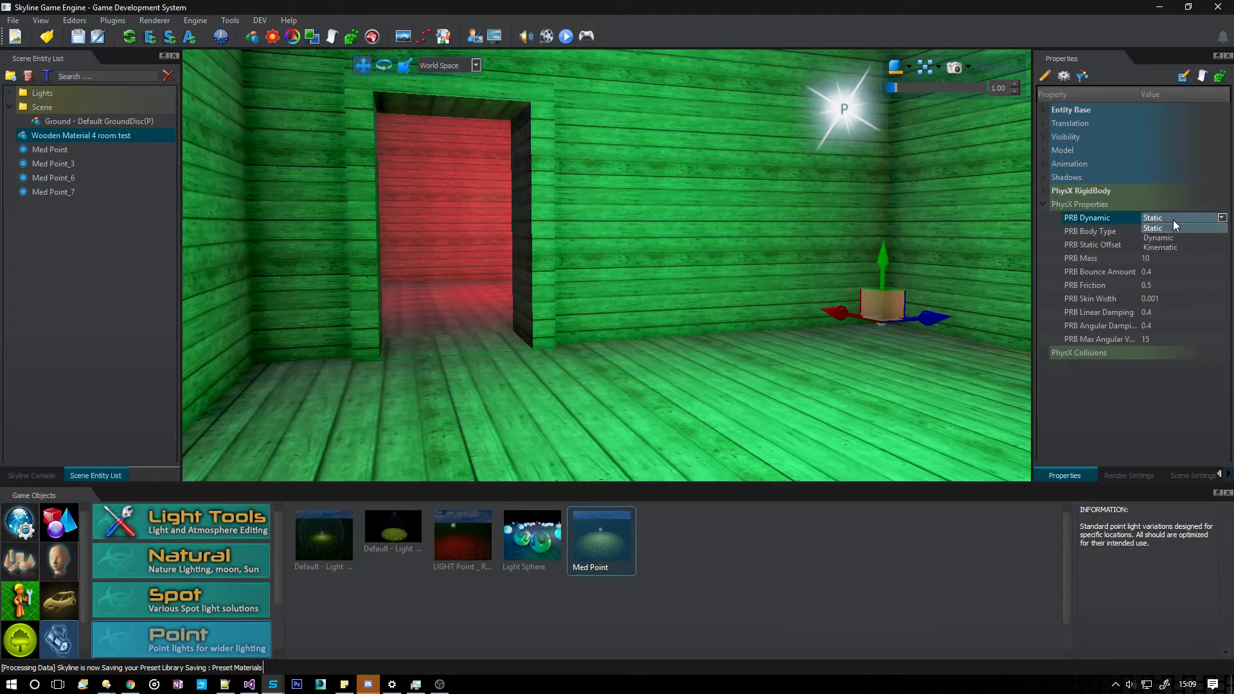
pyautogui.click(1165, 231)
pyautogui.click(1158, 281)
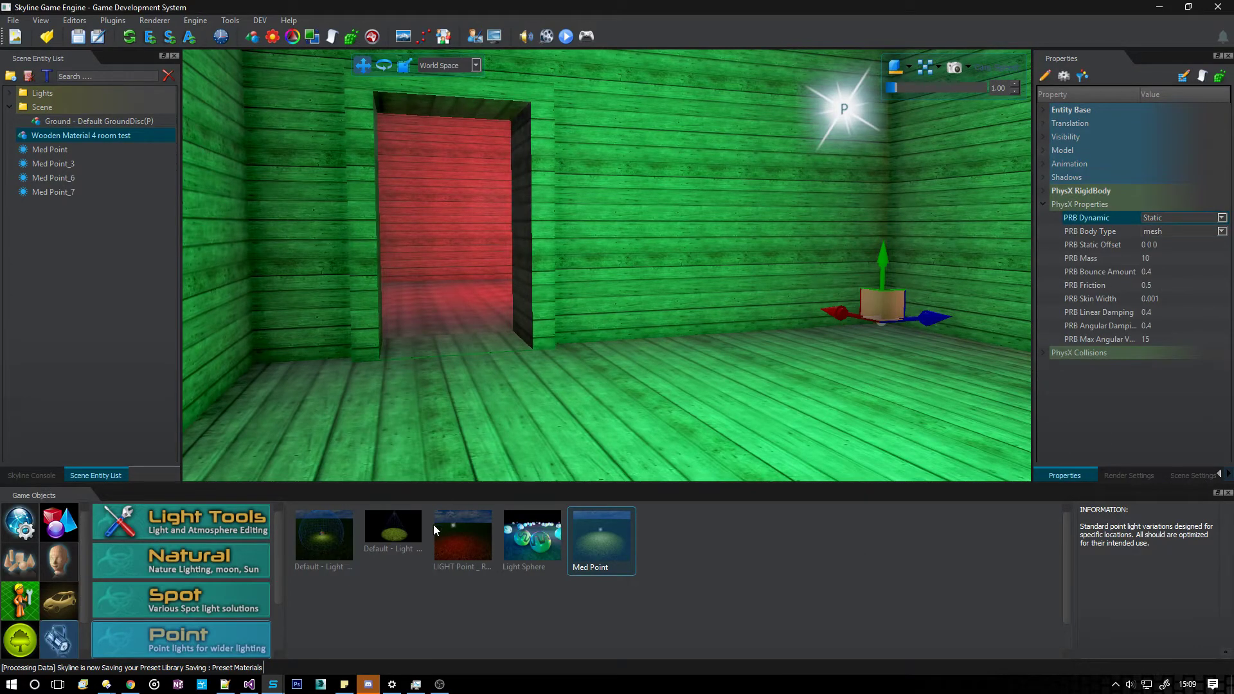
# Place an Fps Armed player marker from the Markers category on the green room's floor near the doorway.
pyautogui.click(14, 534)
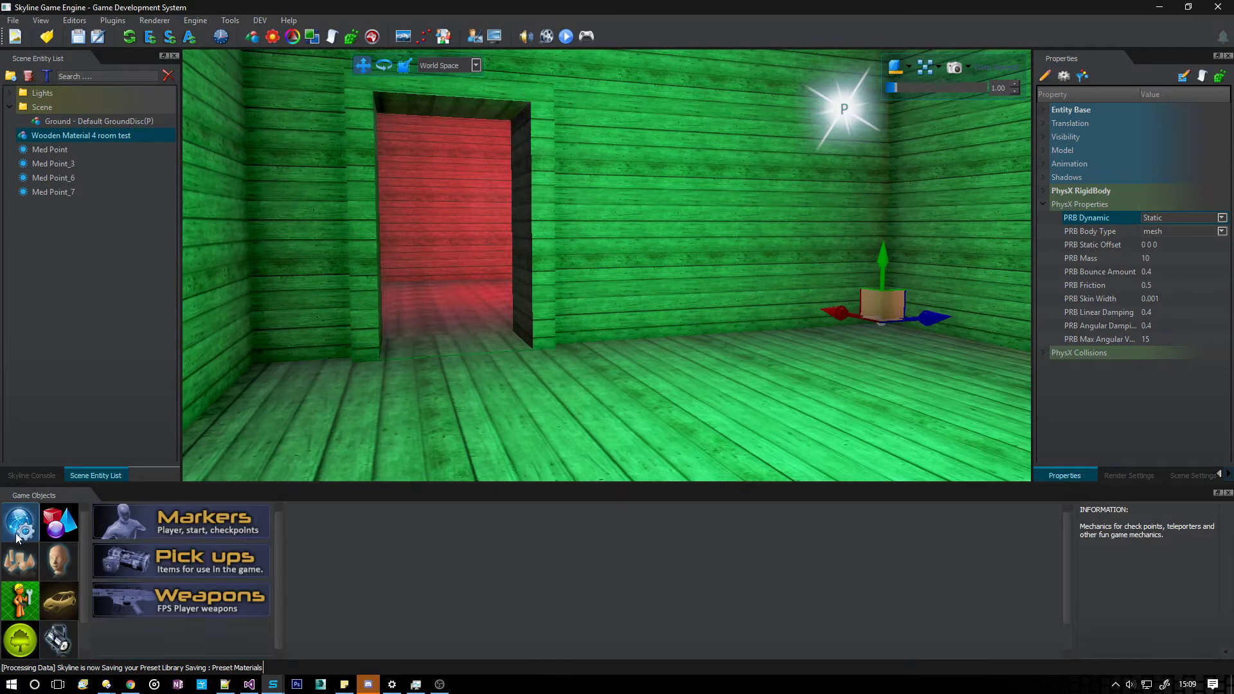
pyautogui.click(158, 529)
pyautogui.moveTo(422, 545); pyautogui.dragTo(464, 453)
pyautogui.click(512, 440)
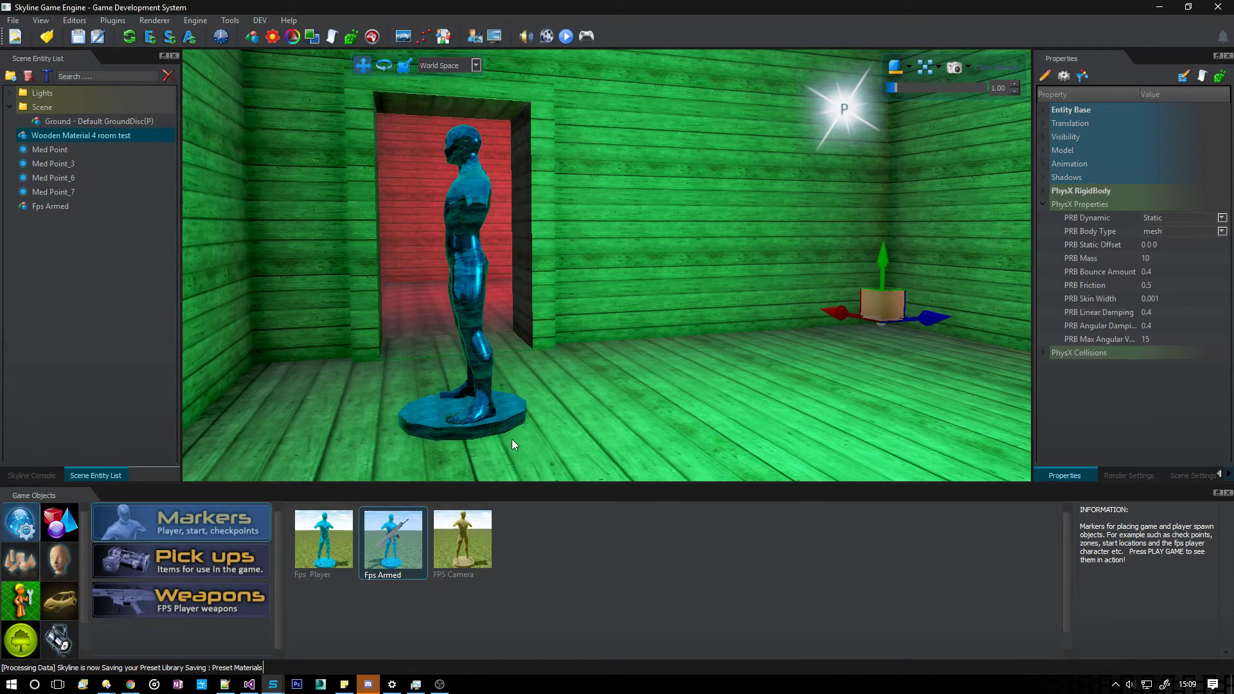
# Place a Note pick-up on the green room's floor near the far corner.
pyautogui.click(187, 565)
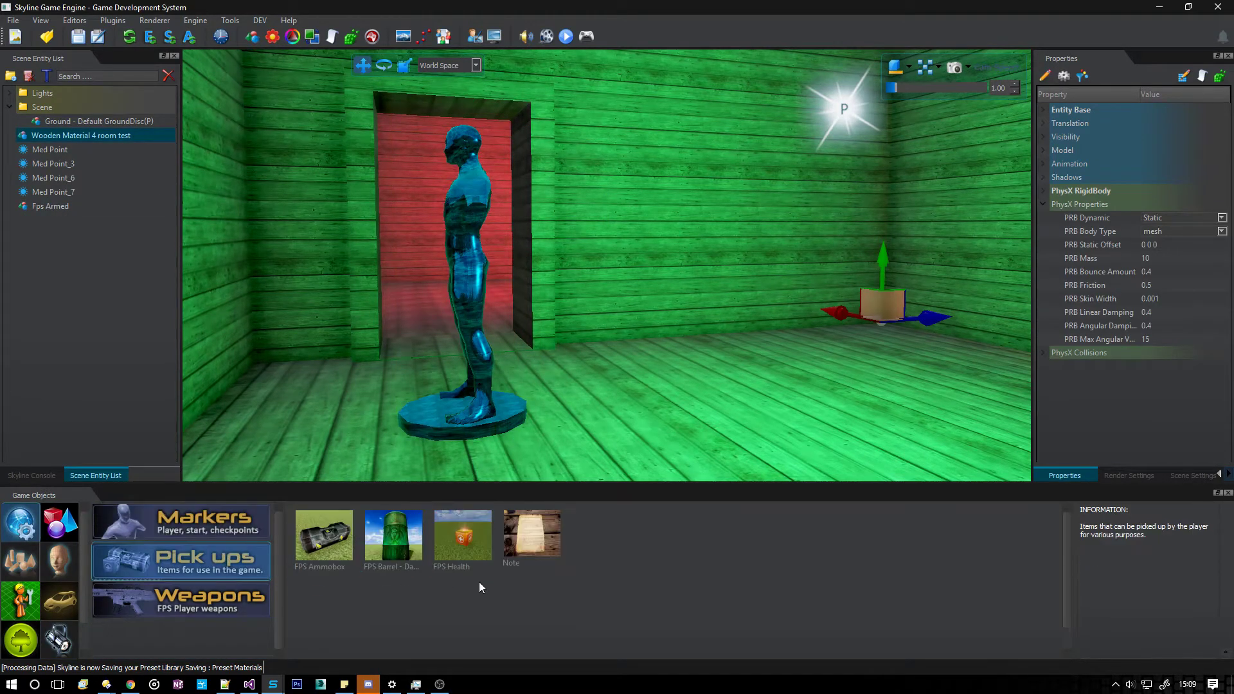
pyautogui.click(523, 545)
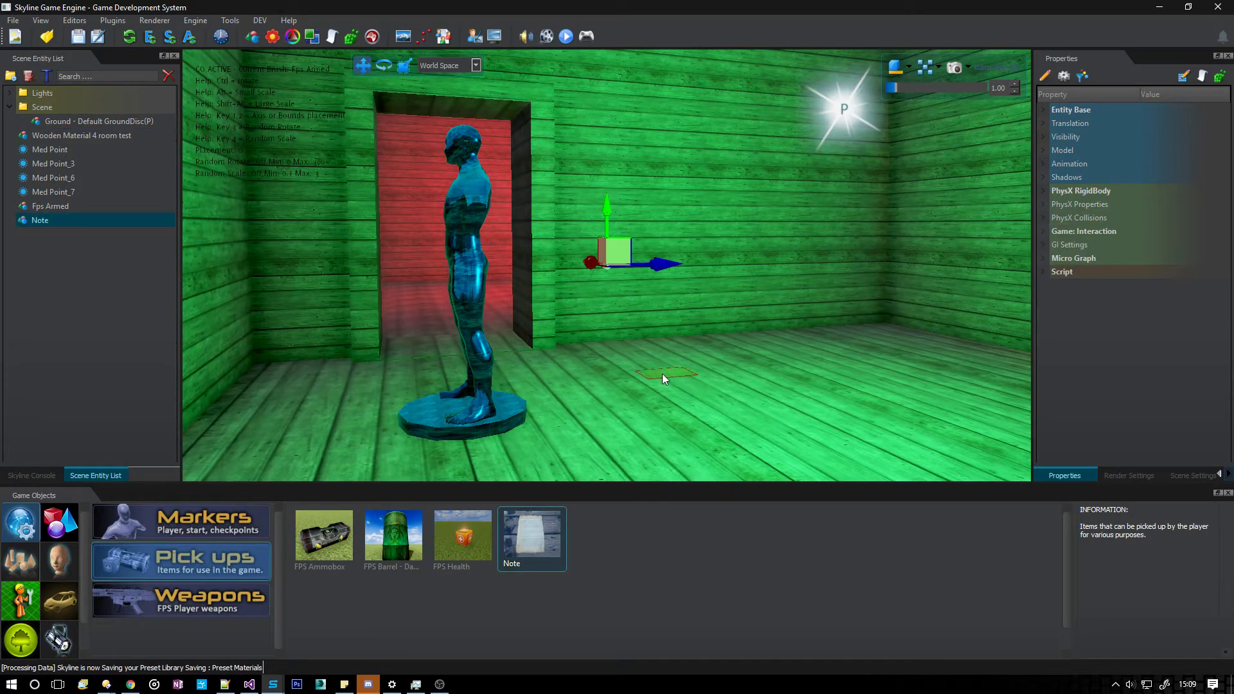
pyautogui.click(846, 341)
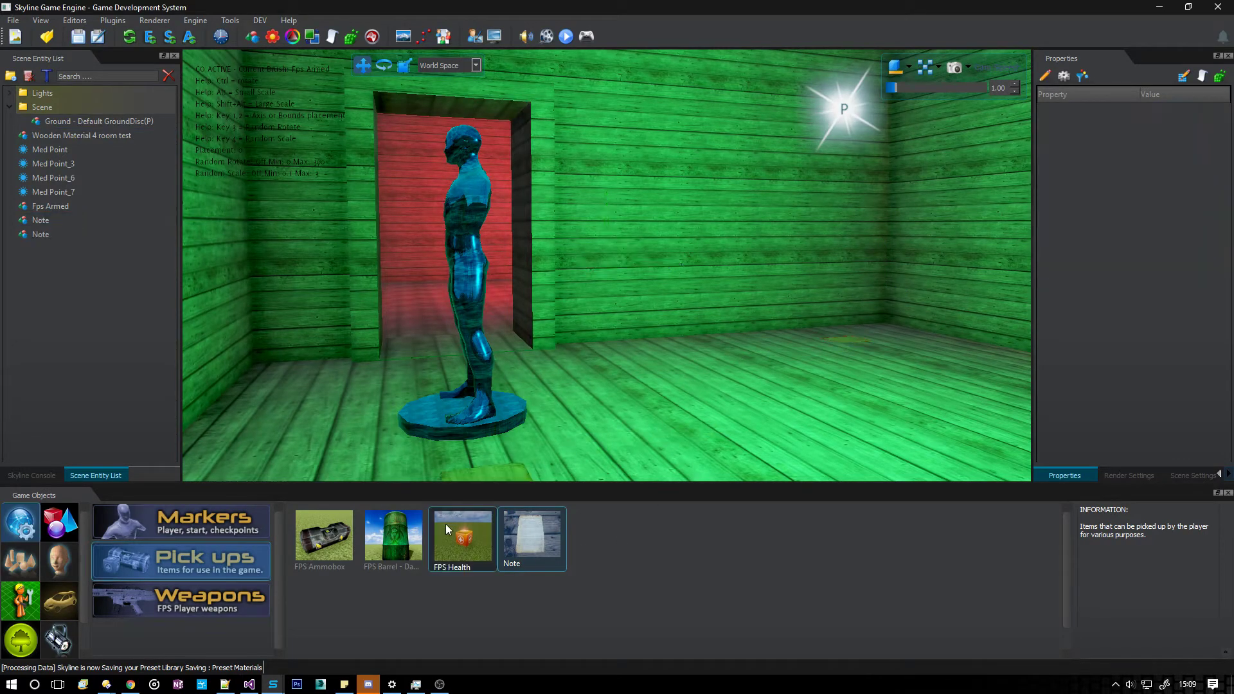
# Place two FPS Barrel - Damage objects in the red room beyond the doorway.
pyautogui.click(394, 535)
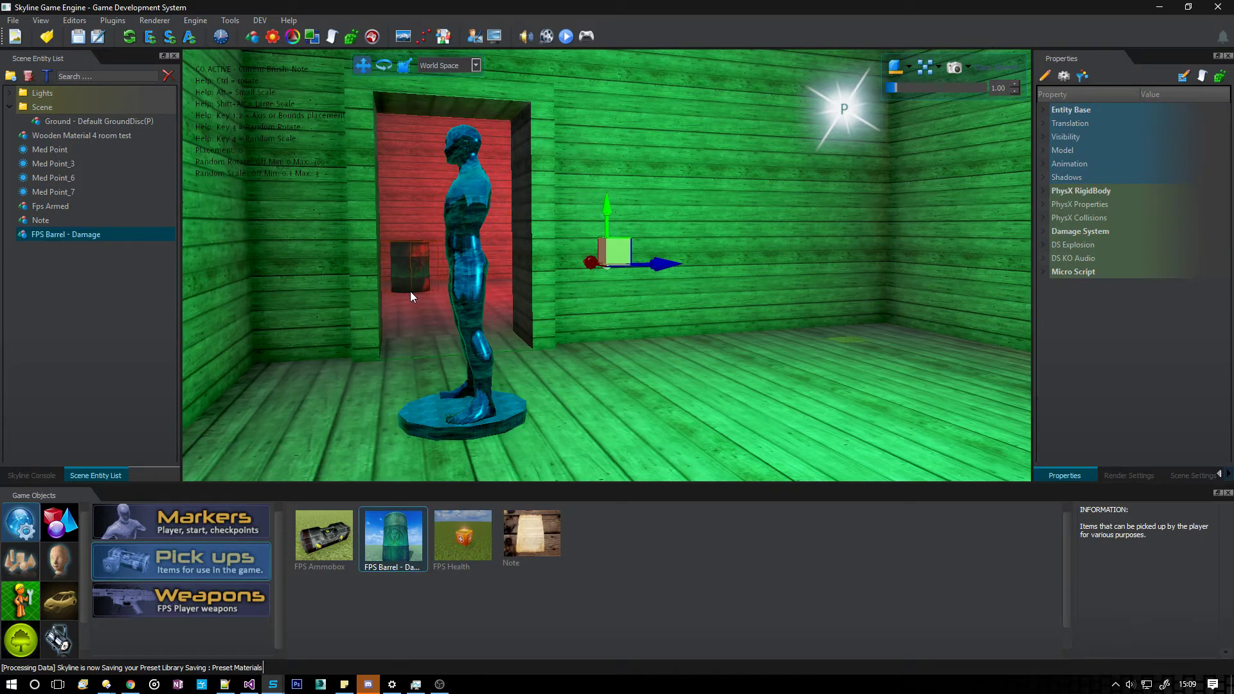
pyautogui.click(410, 291)
pyautogui.click(506, 286)
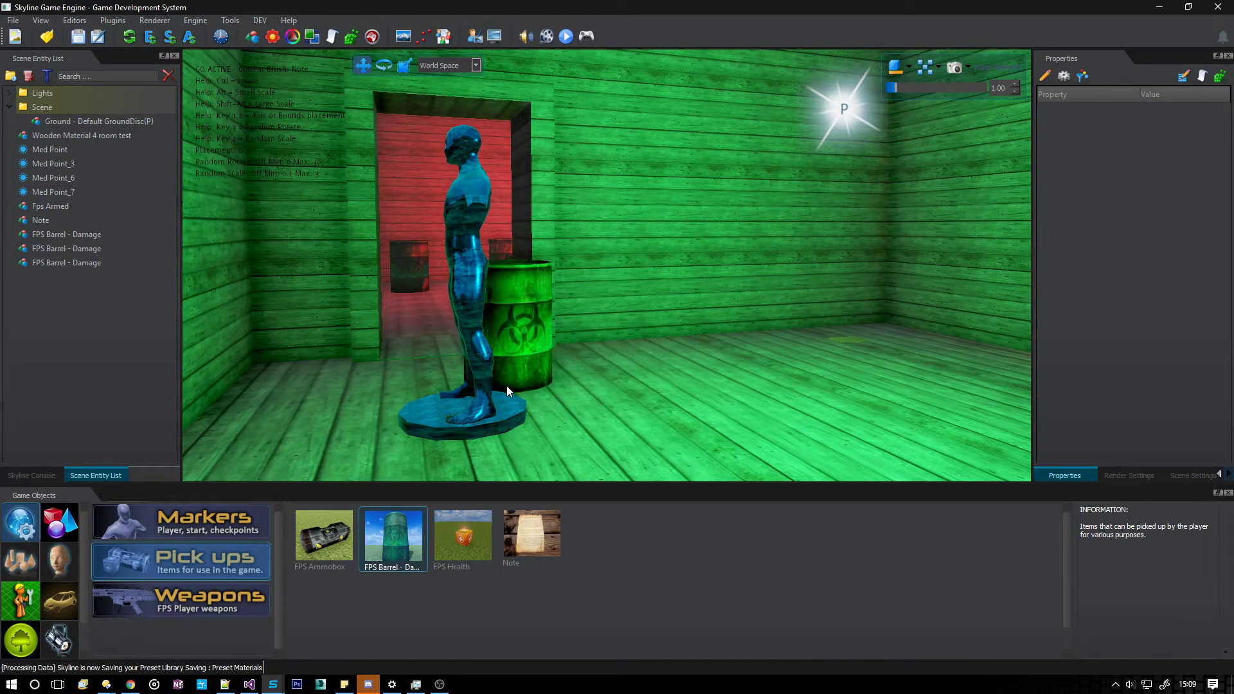
# Place the SCAR rifle and the HK MK23 pistol from the Weapons category on the green room's floor.
pyautogui.click(246, 587)
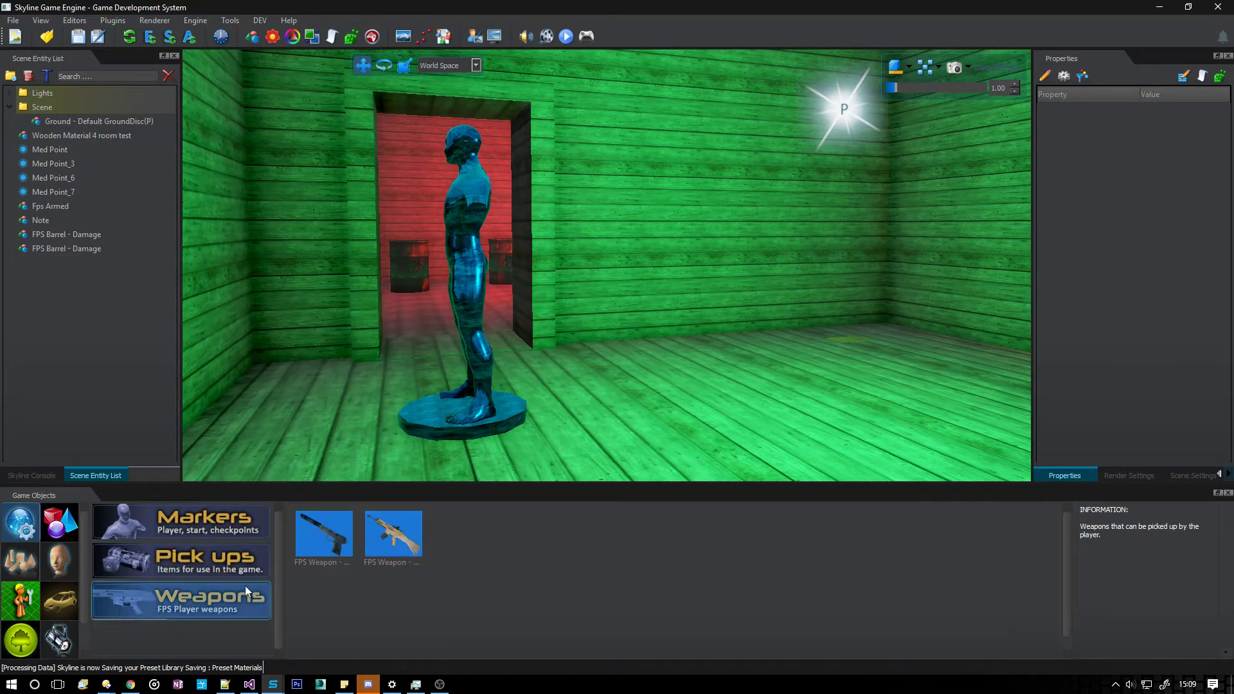
pyautogui.click(402, 533)
pyautogui.press('ctrl')
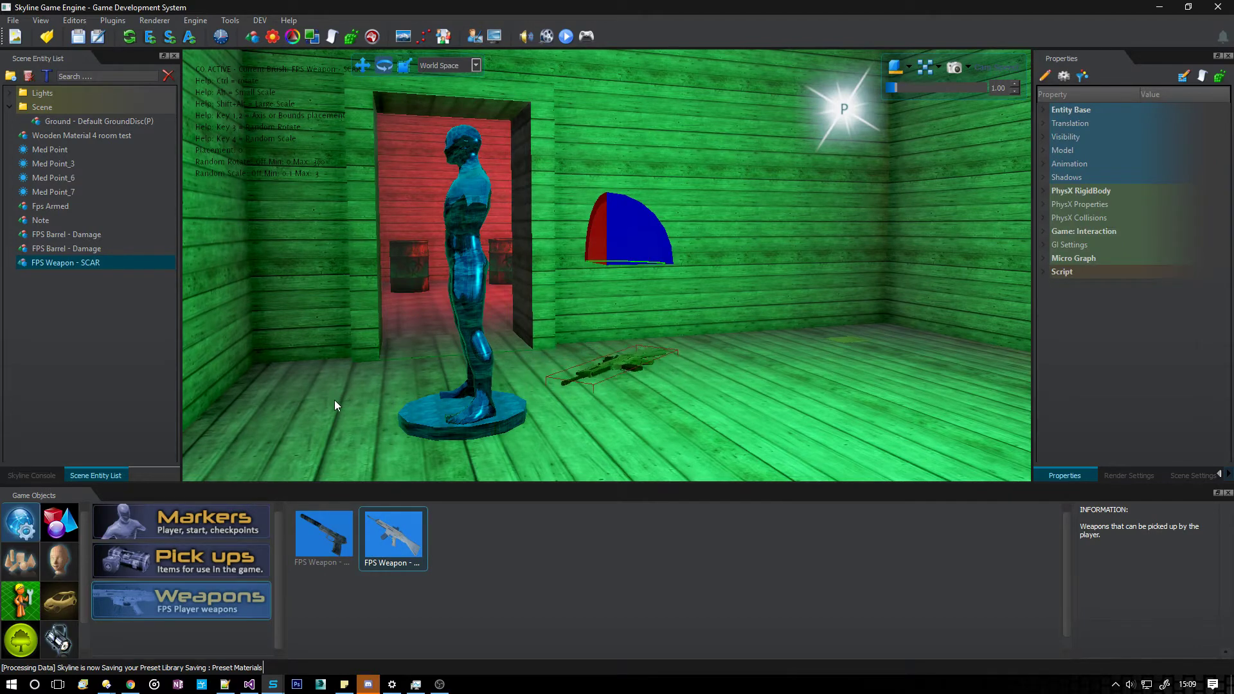
pyautogui.click(626, 361)
pyautogui.click(345, 531)
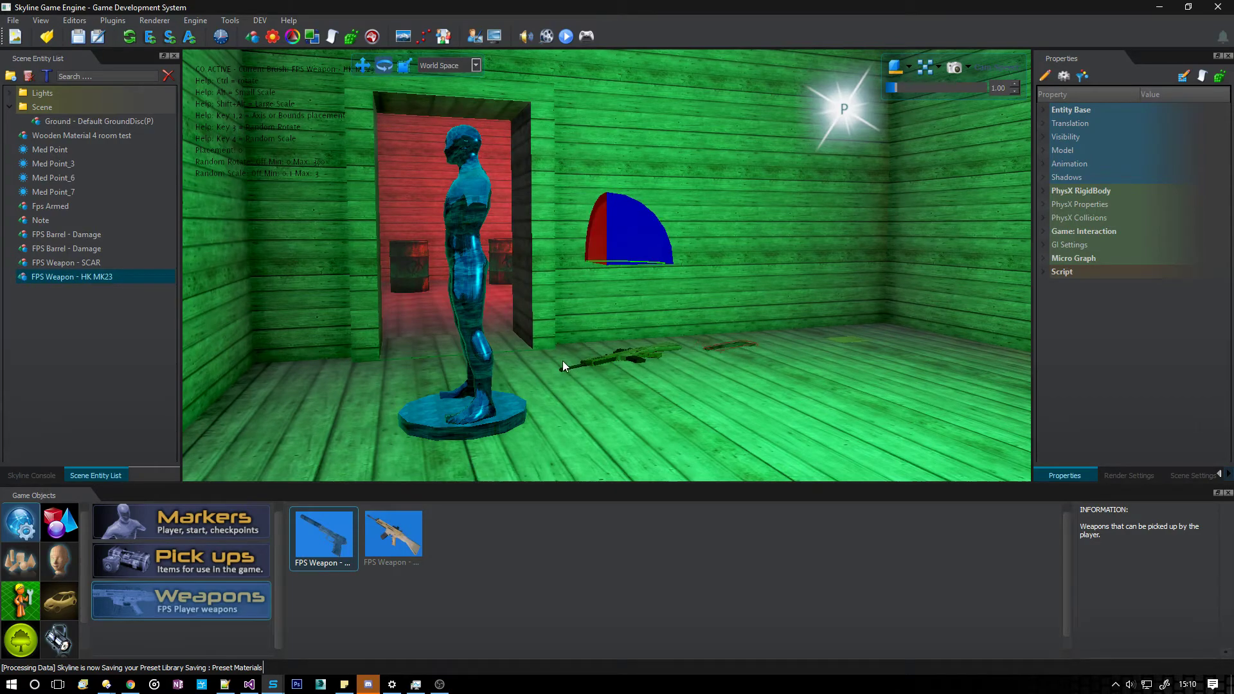
pyautogui.click(735, 345)
pyautogui.rightClick(714, 379)
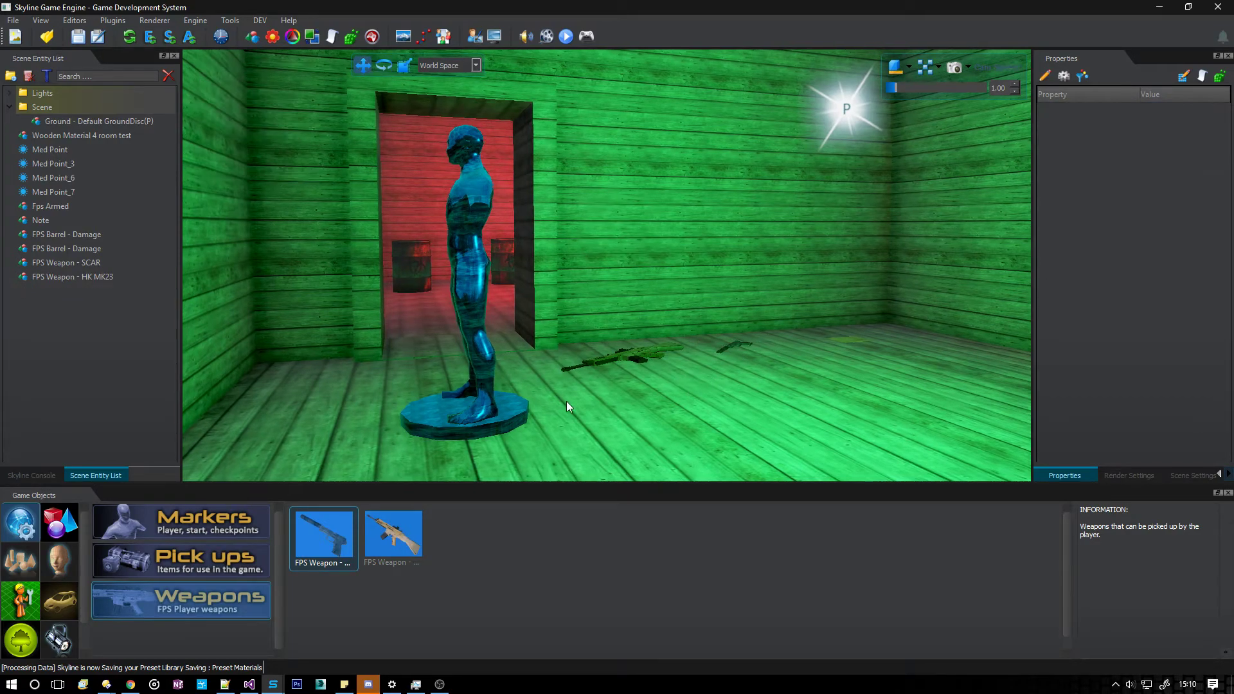
# Place three AI Zombie Male 1 characters from the hostile NPC category around the other green room.
pyautogui.moveTo(491, 341); pyautogui.dragTo(434, 429, button='right')
pyautogui.click(75, 569)
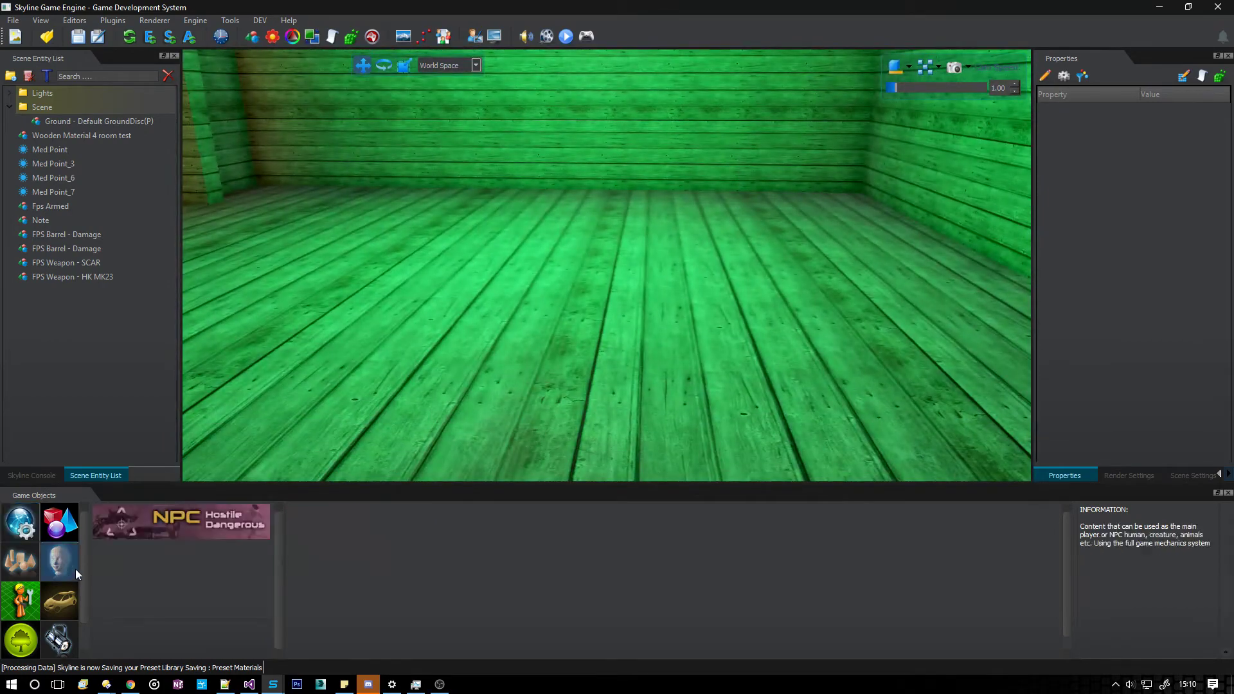
pyautogui.click(601, 323)
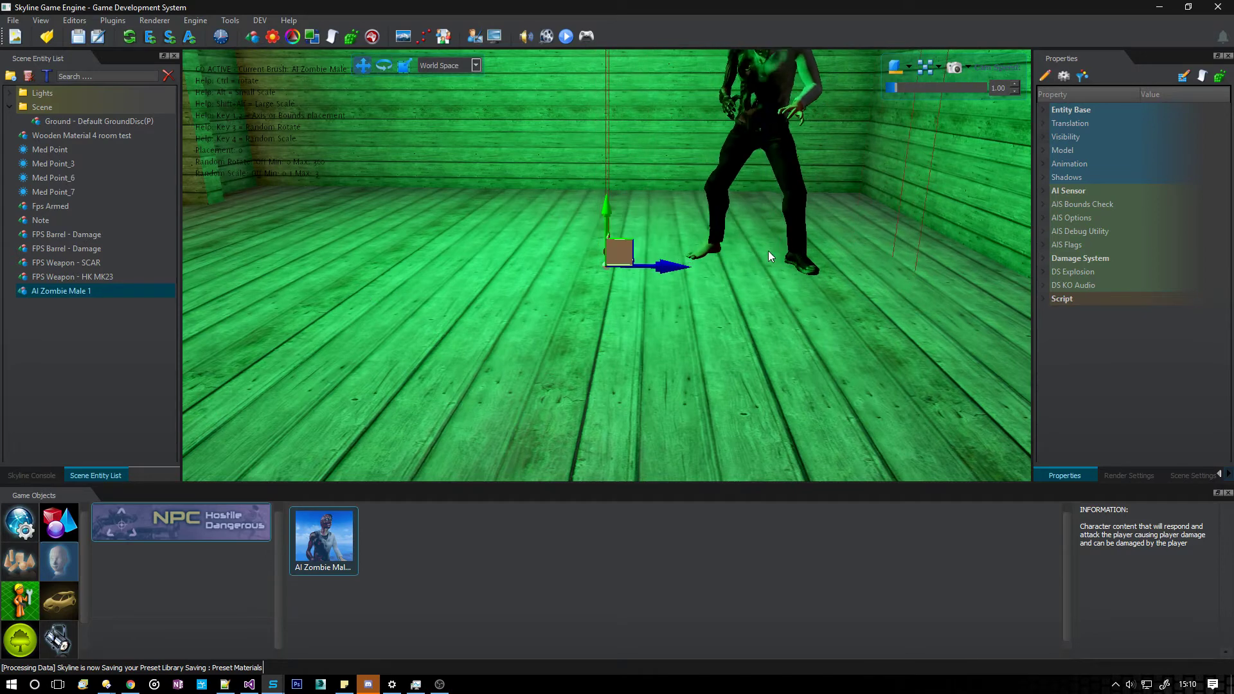
pyautogui.click(818, 227)
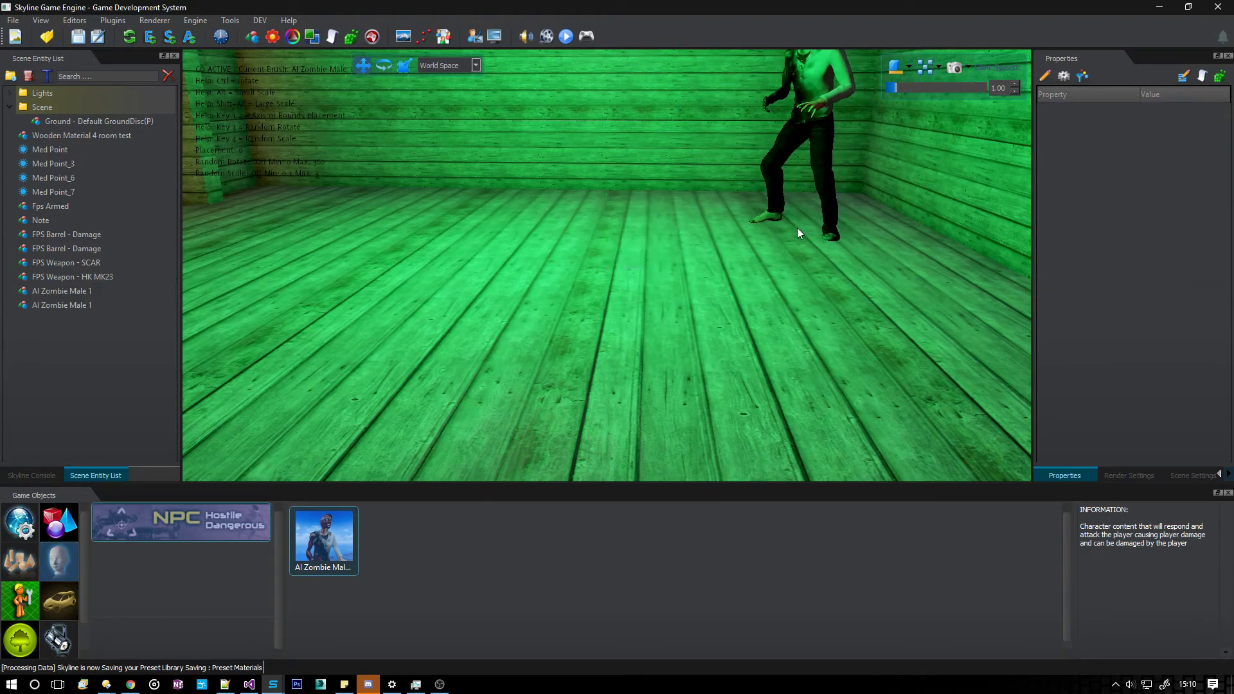
pyautogui.click(364, 206)
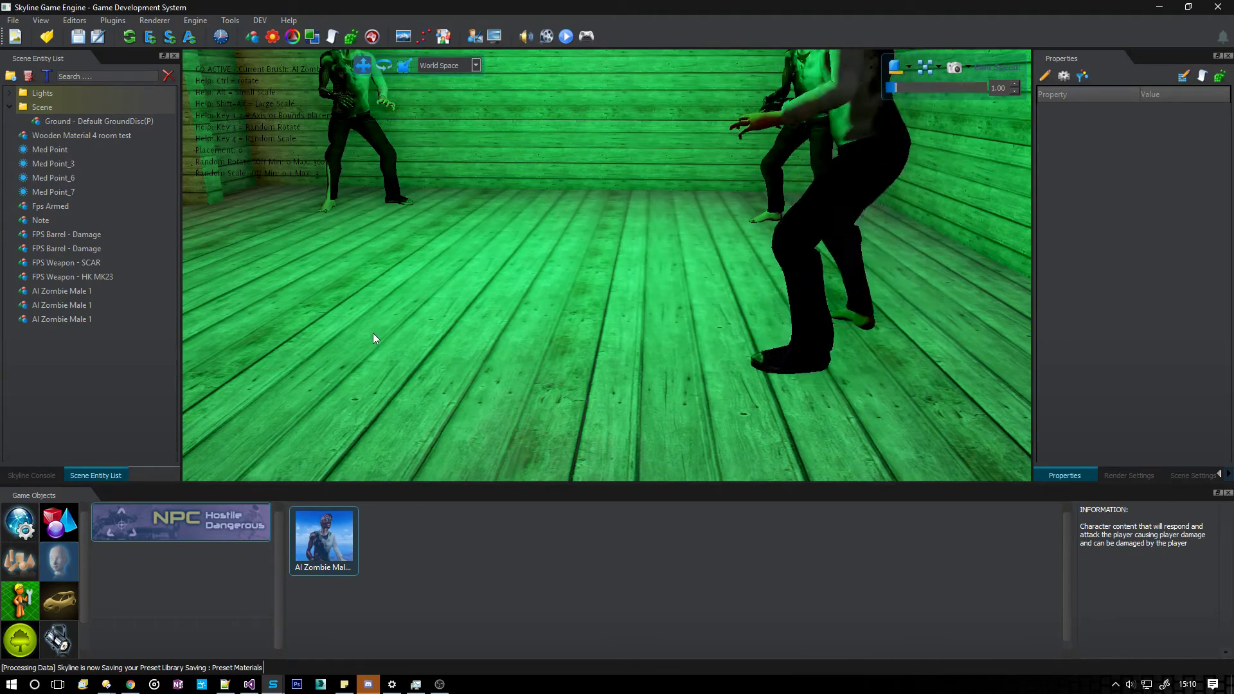
pyautogui.moveTo(728, 295); pyautogui.dragTo(726, 292, button='right')
# Enable Cast Shadows on all four Med Point lights together and check the character shadows in the rooms.
pyautogui.press('s')
pyautogui.press('d')
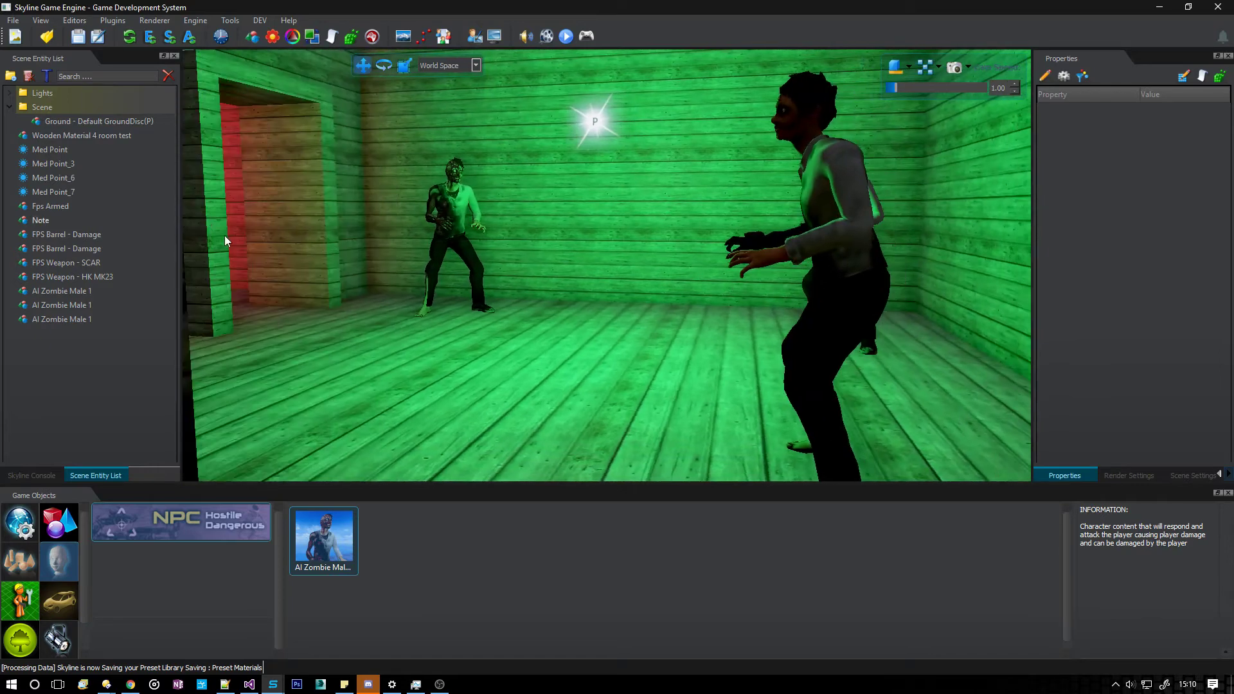
pyautogui.click(53, 191)
pyautogui.keyDown('shift'); pyautogui.click(50, 149); pyautogui.keyUp('shift')
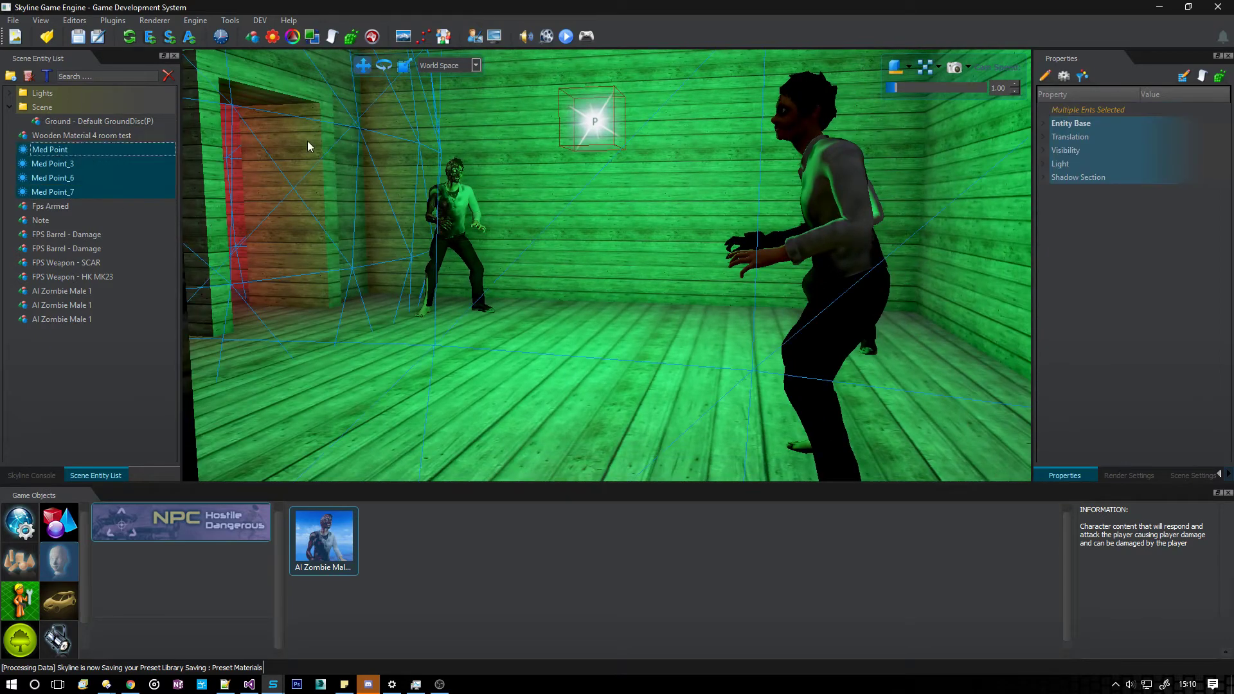
pyautogui.click(1044, 172)
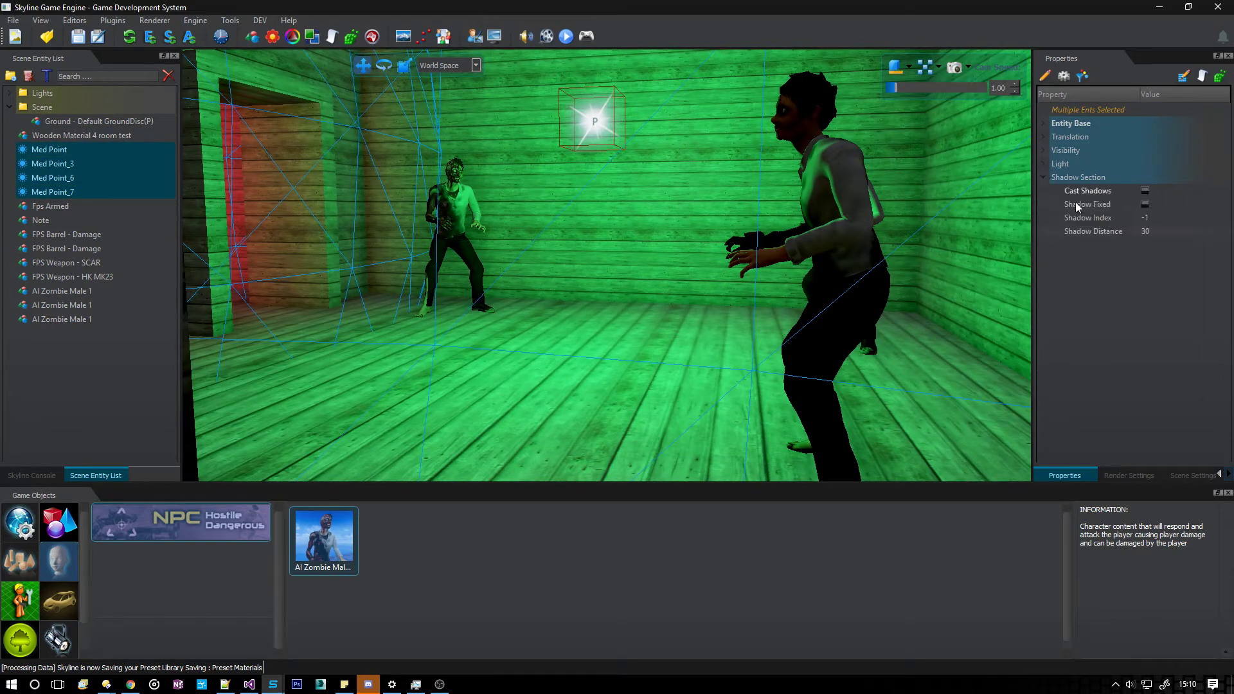
pyautogui.click(616, 231)
pyautogui.press('s')
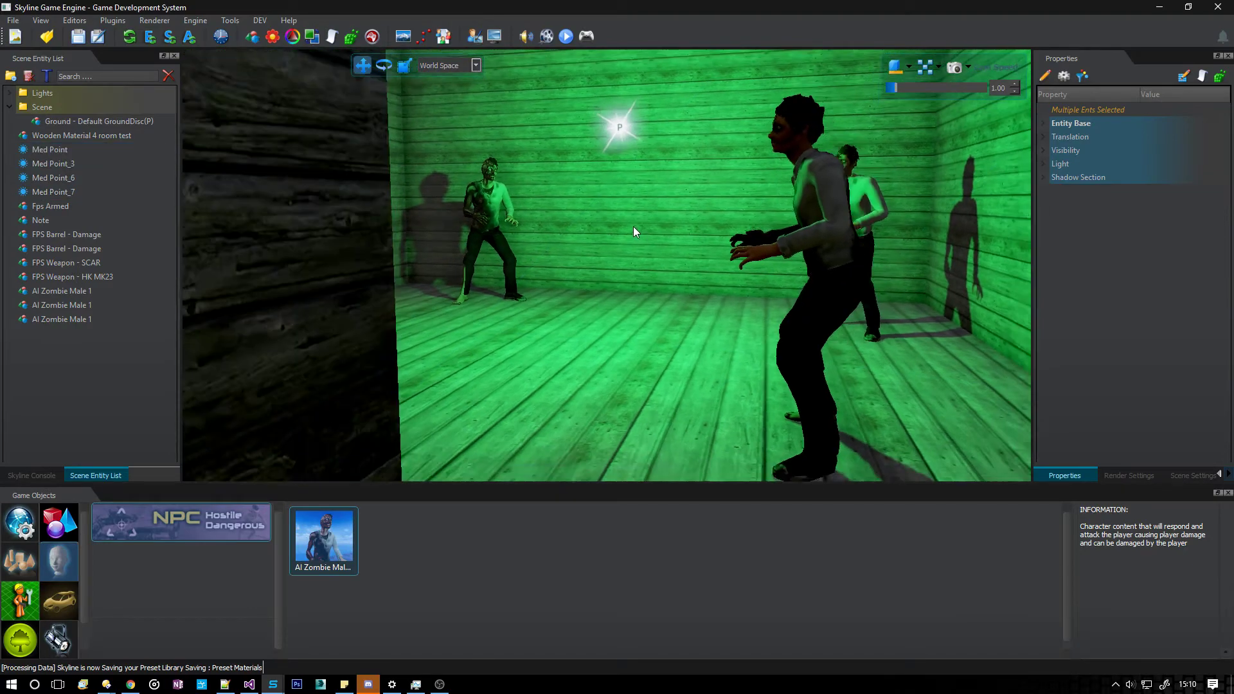
pyautogui.moveTo(634, 226); pyautogui.dragTo(642, 82, button='right')
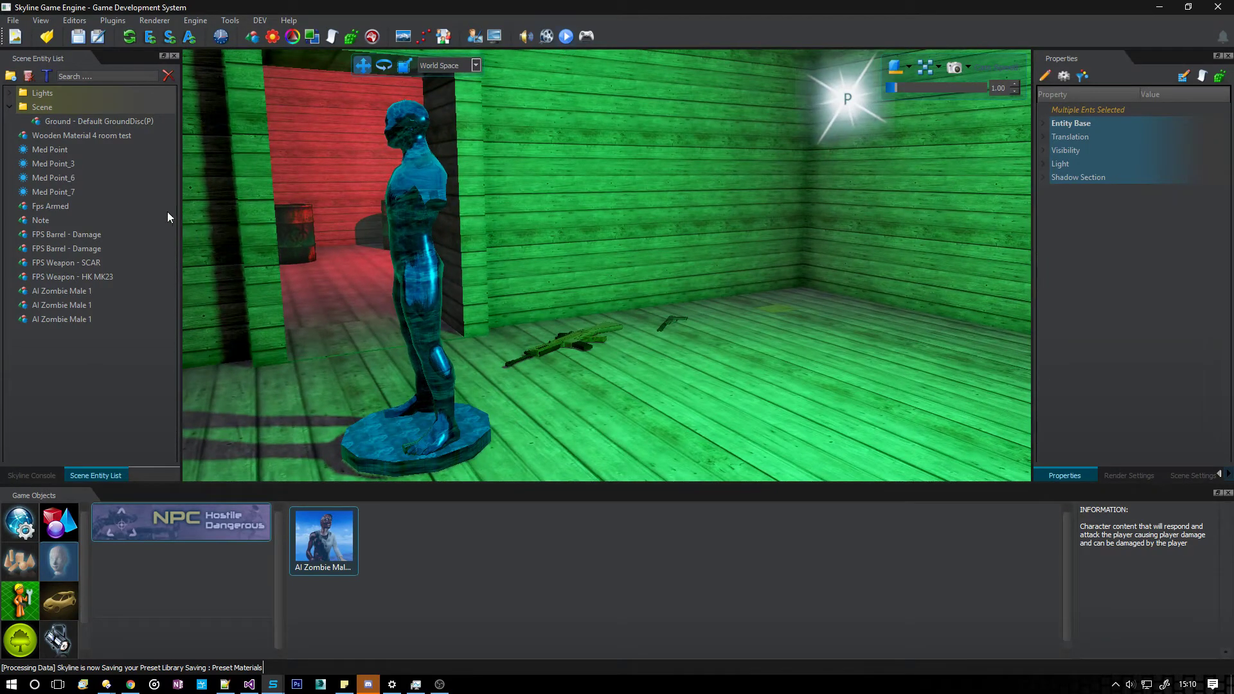
# Test the game briefly with the armed player in the green room and stop playing.
pyautogui.click(563, 36)
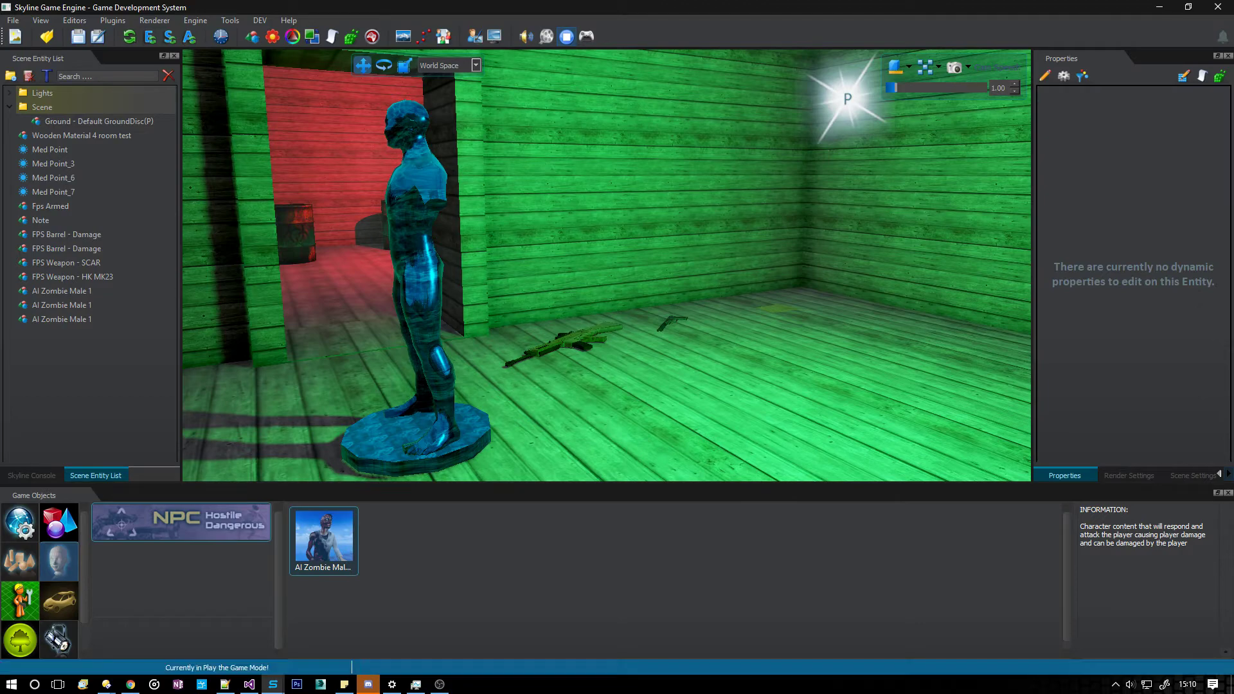
pyautogui.press('w')
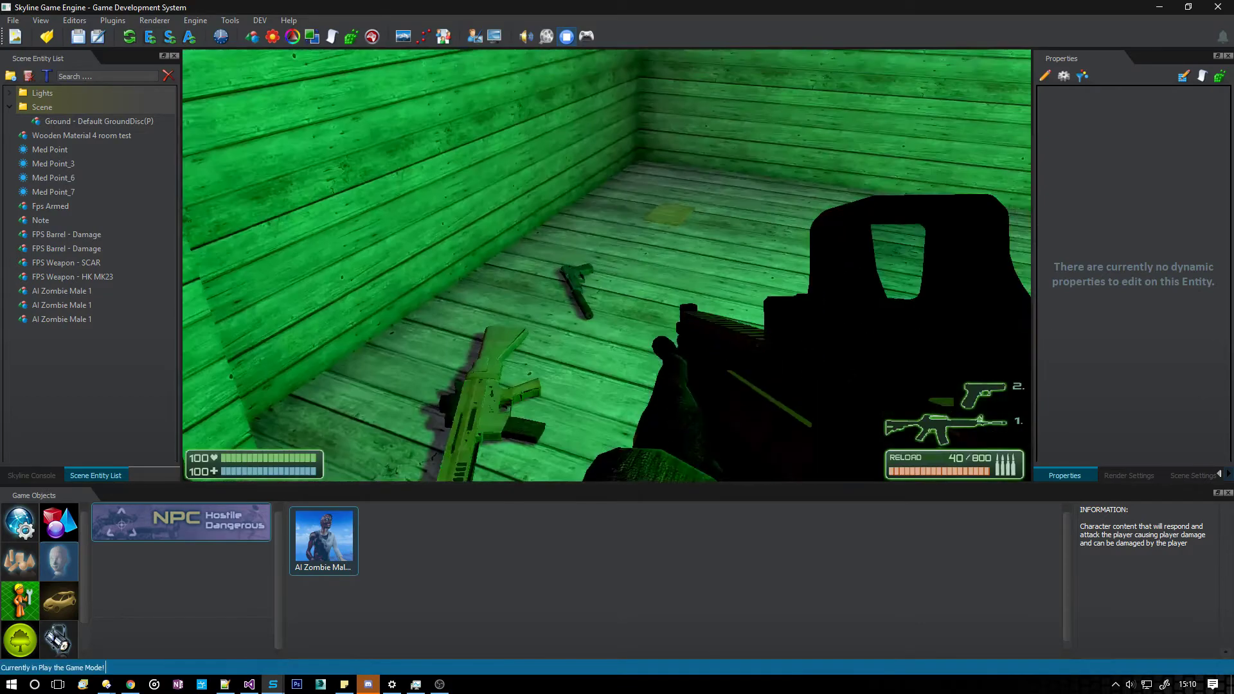
pyautogui.press('Escape')
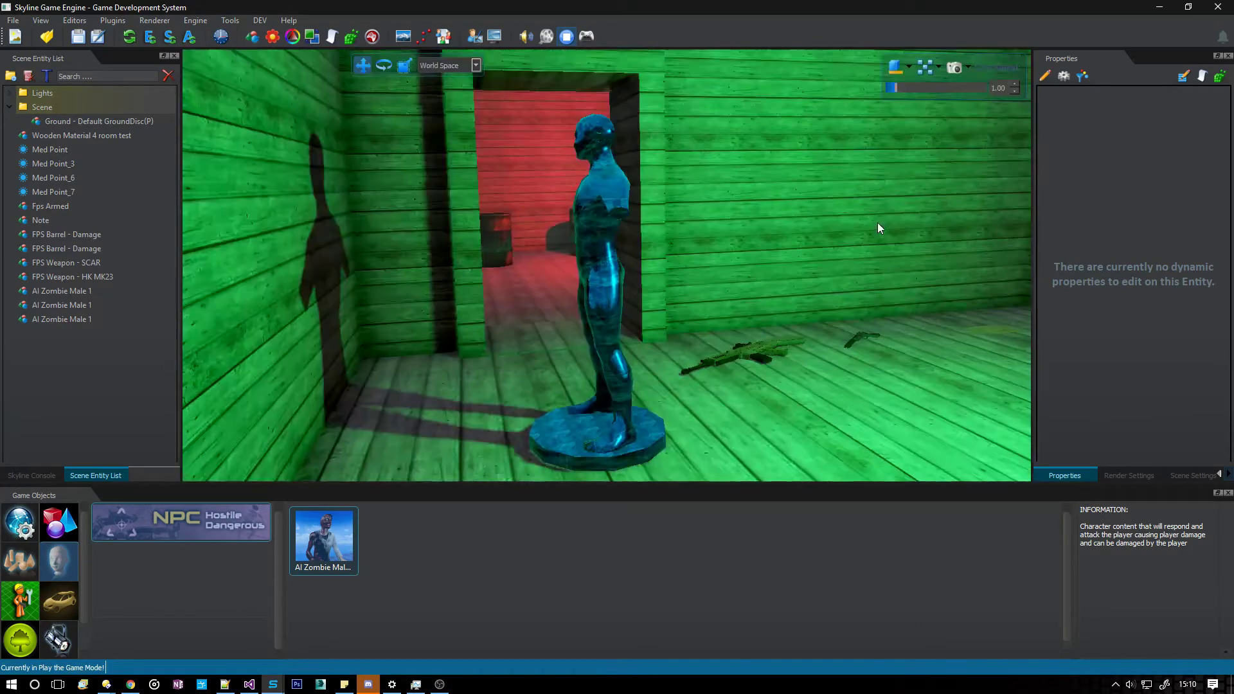
# Replace the Fps Armed marker with a rotated Fps Player marker from the Markers category near the green room's doorway.
pyautogui.click(386, 427)
pyautogui.press('Delete')
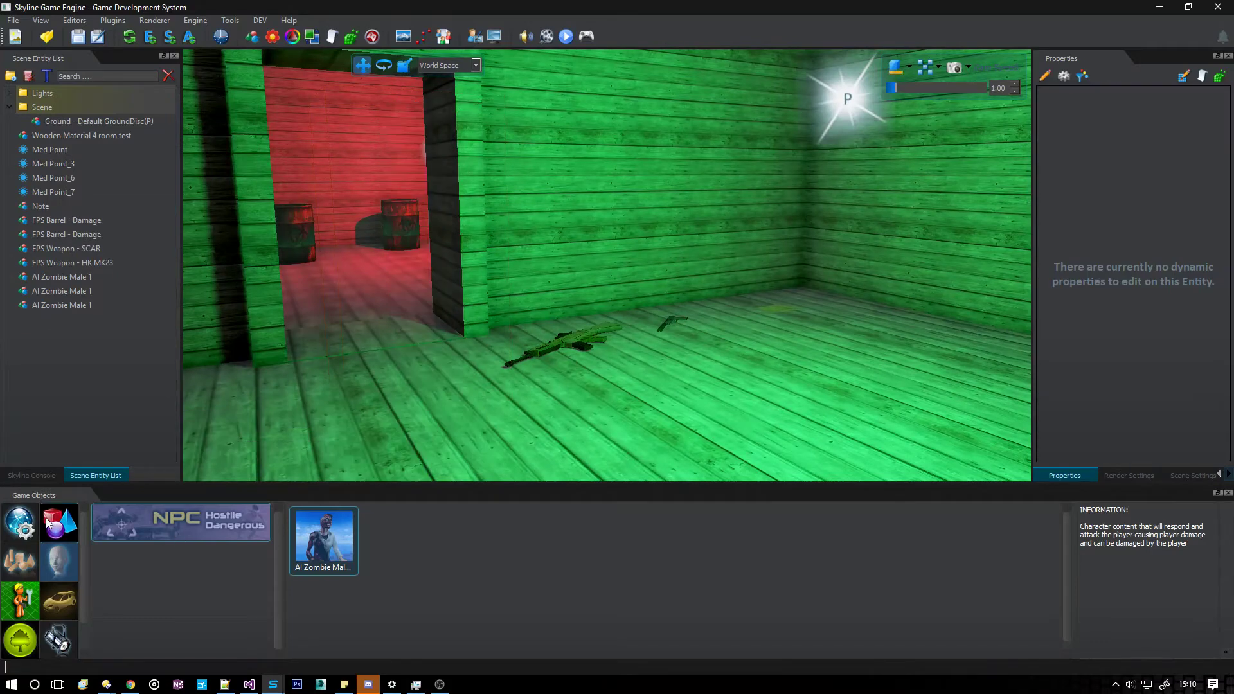
pyautogui.click(24, 524)
pyautogui.click(215, 530)
pyautogui.click(341, 546)
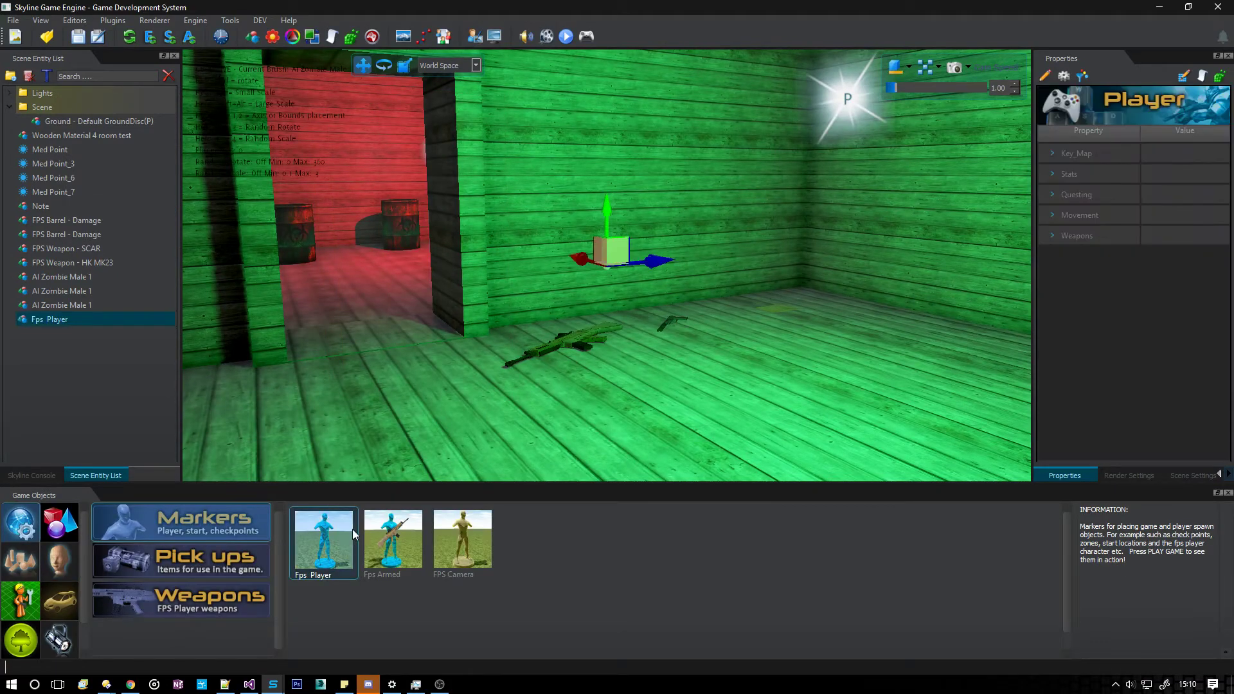
pyautogui.press('ctrl')
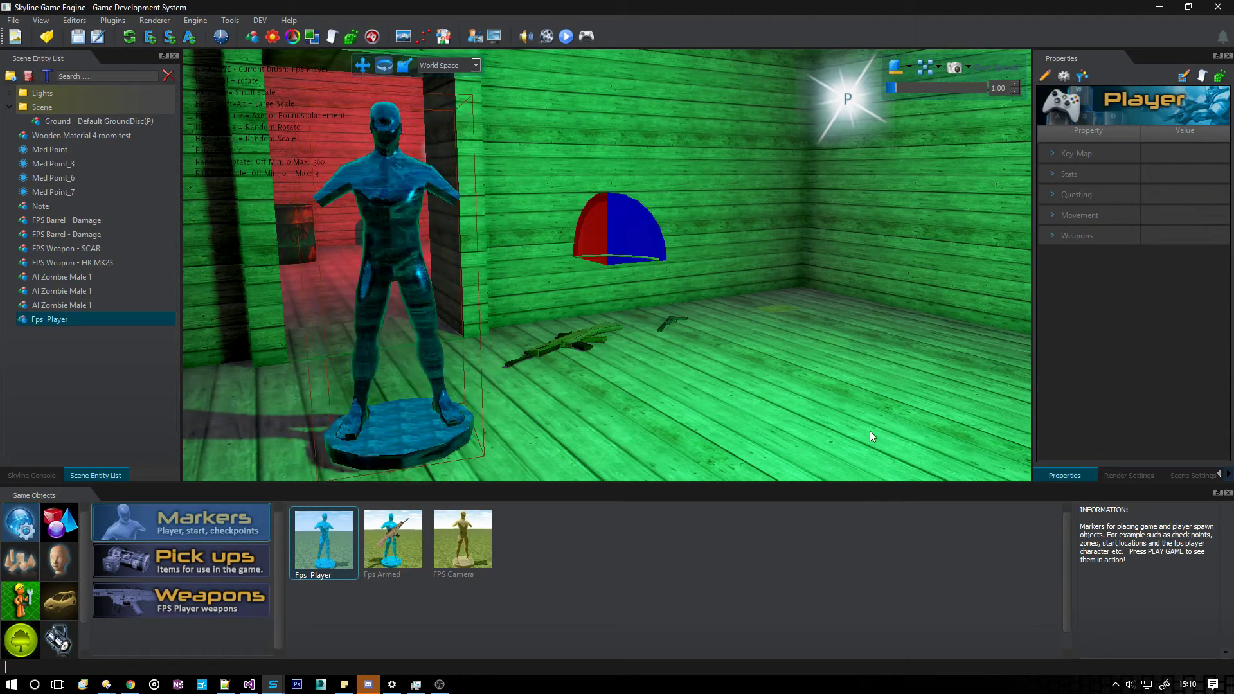
pyautogui.click(379, 452)
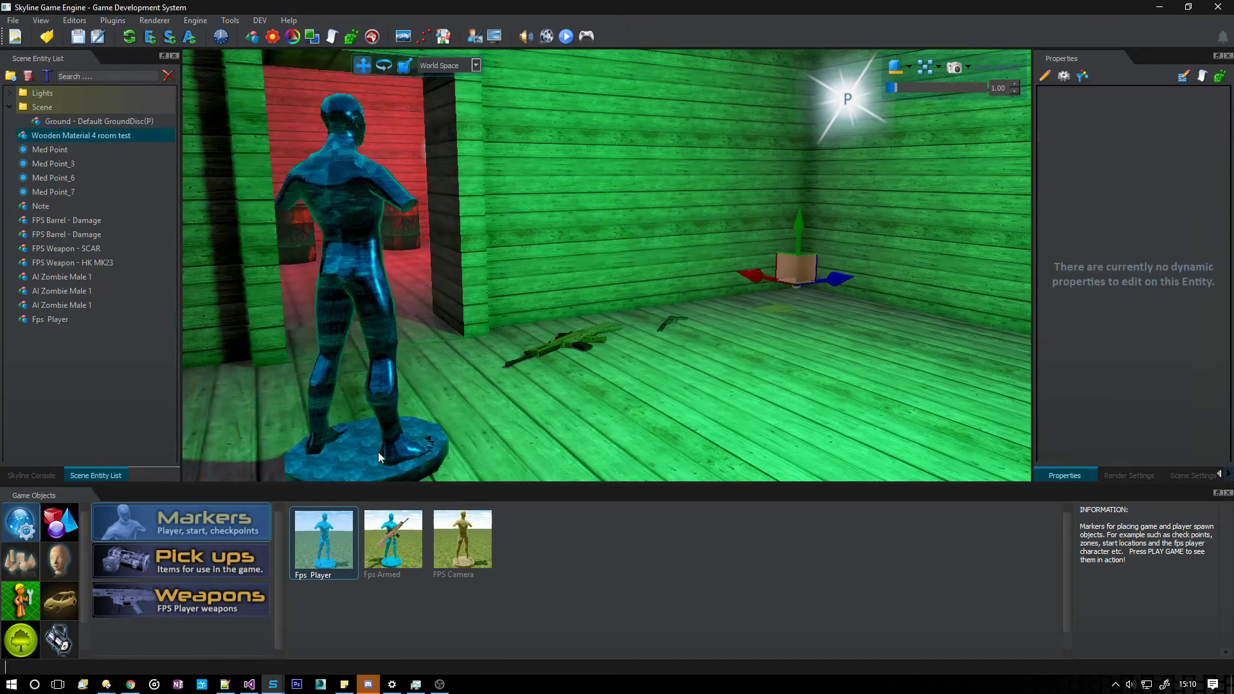
# Play the game and pick up the SCAR rifle and HK MK23 pistol, then test the note on the floor.
pyautogui.click(566, 37)
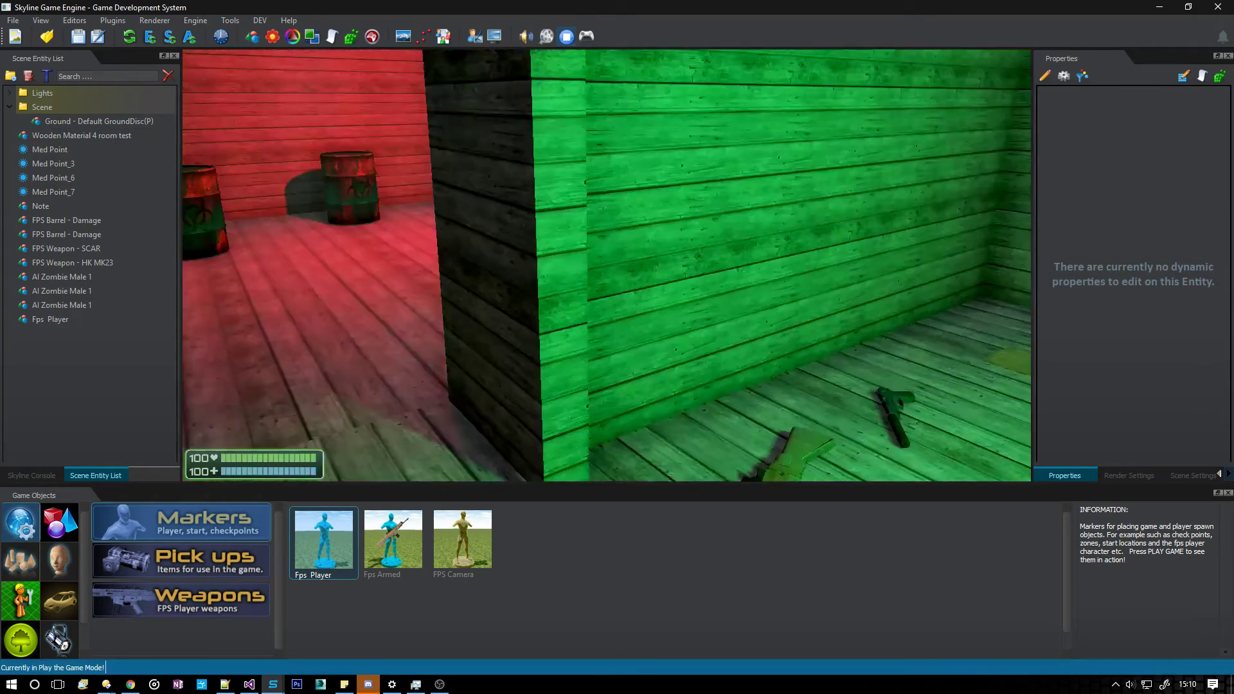
pyautogui.press('w')
pyautogui.press('e')
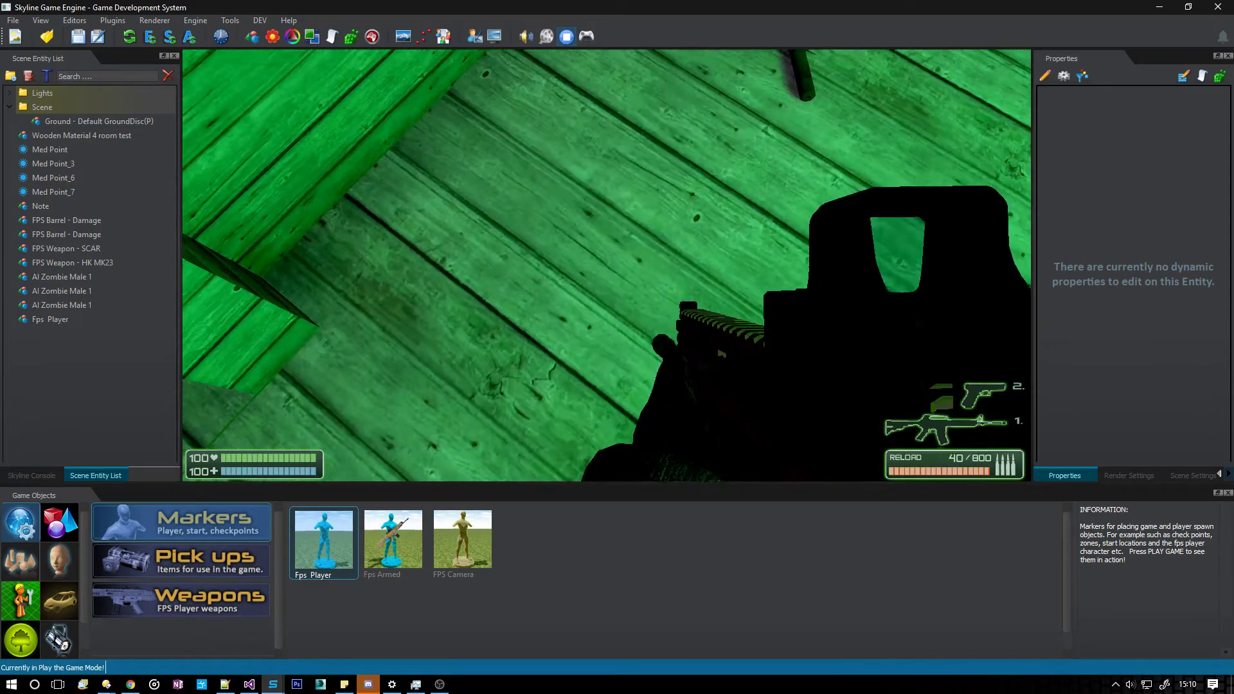
pyautogui.press('w')
pyautogui.press('w')
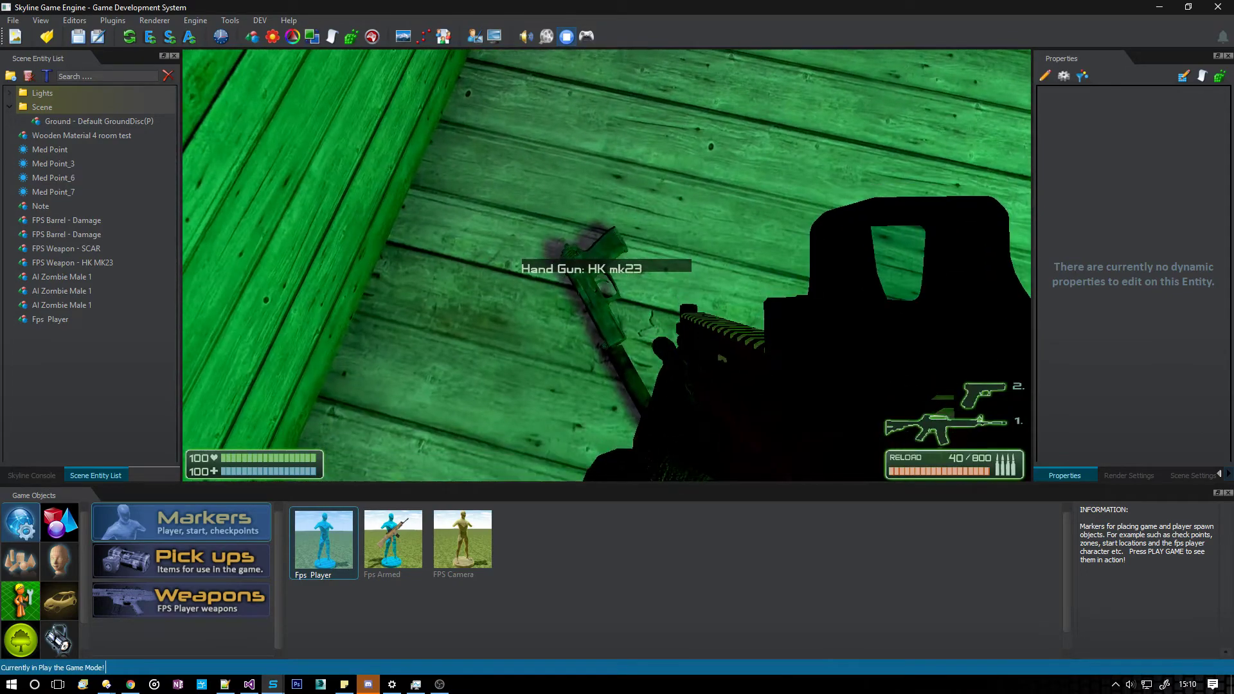
pyautogui.press('e')
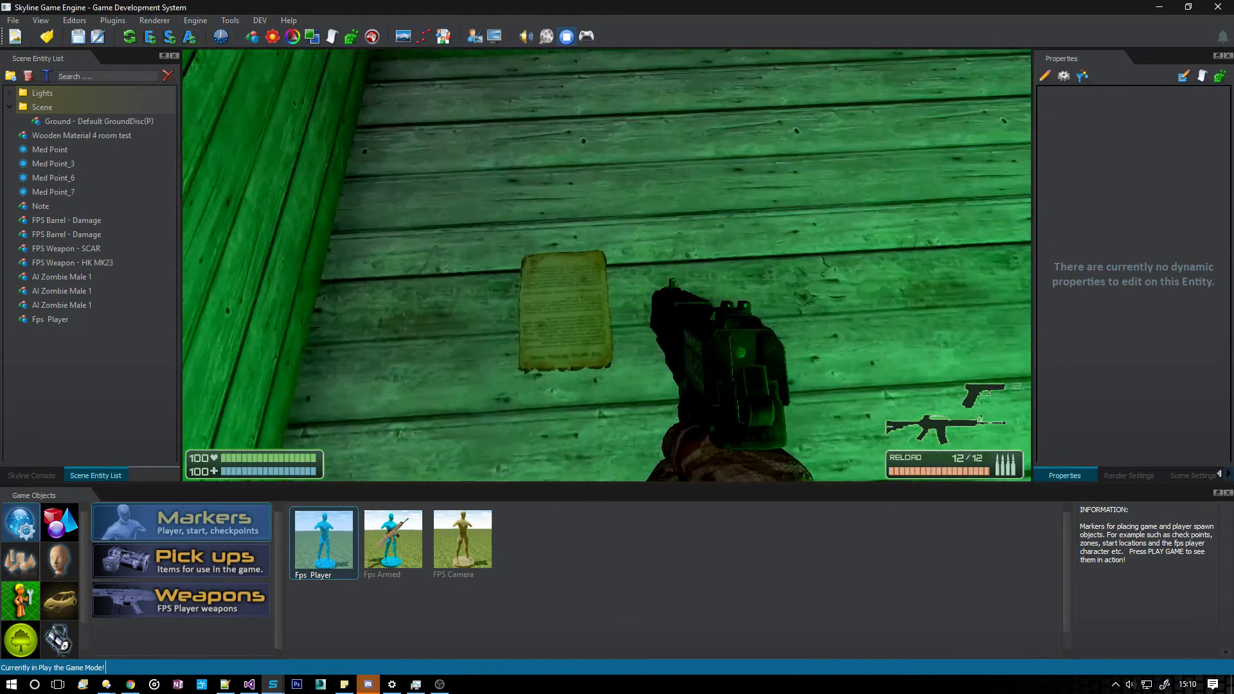
pyautogui.press('e')
pyautogui.press('e')
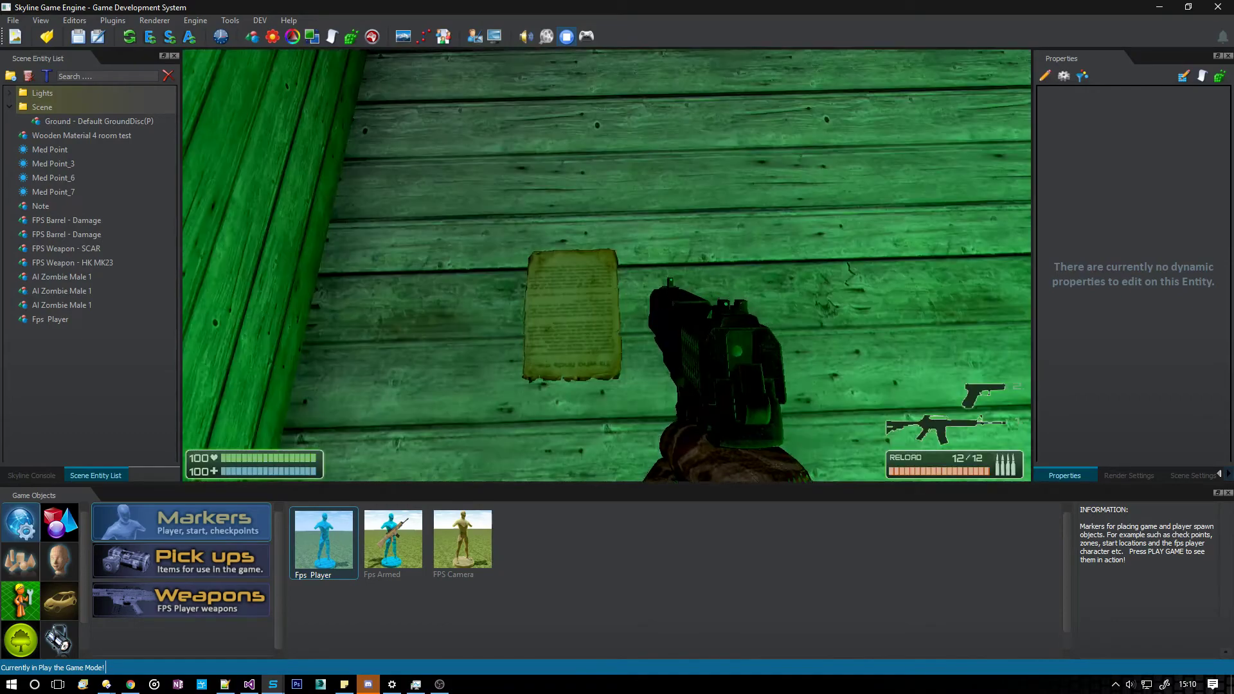
# Walk through the red room into the other green room and test the pistol and rifle against the zombies.
pyautogui.press('w')
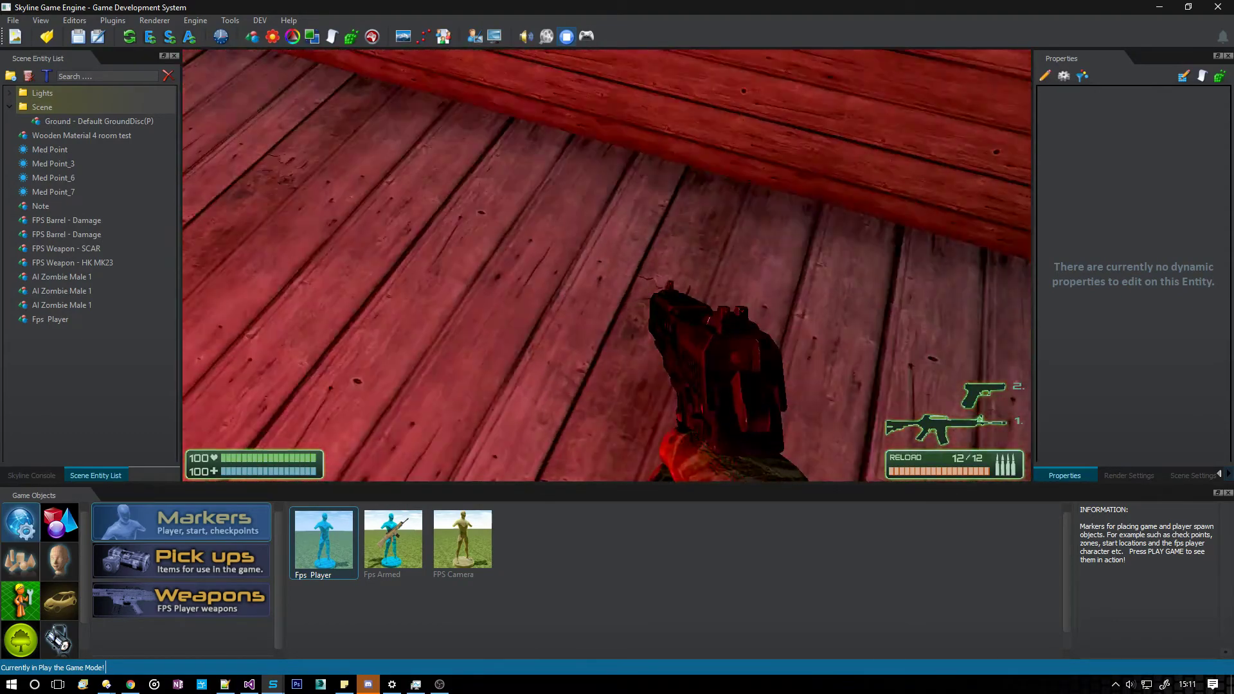
pyautogui.press('w')
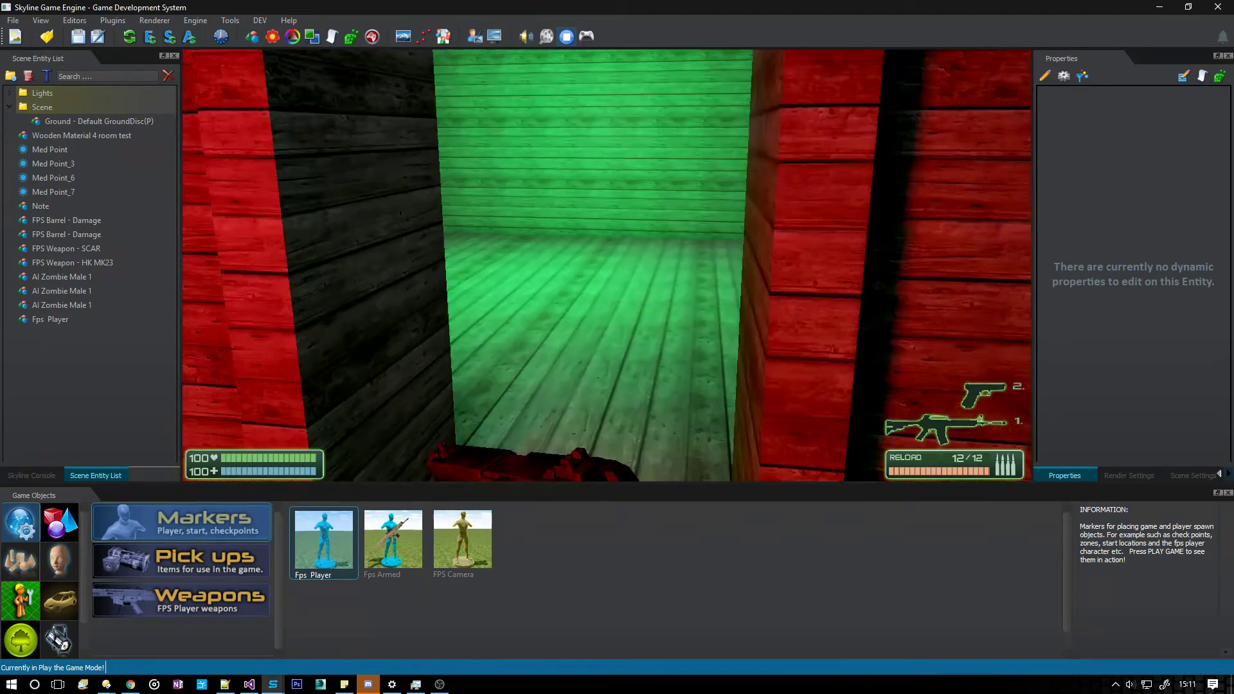
pyautogui.press('s')
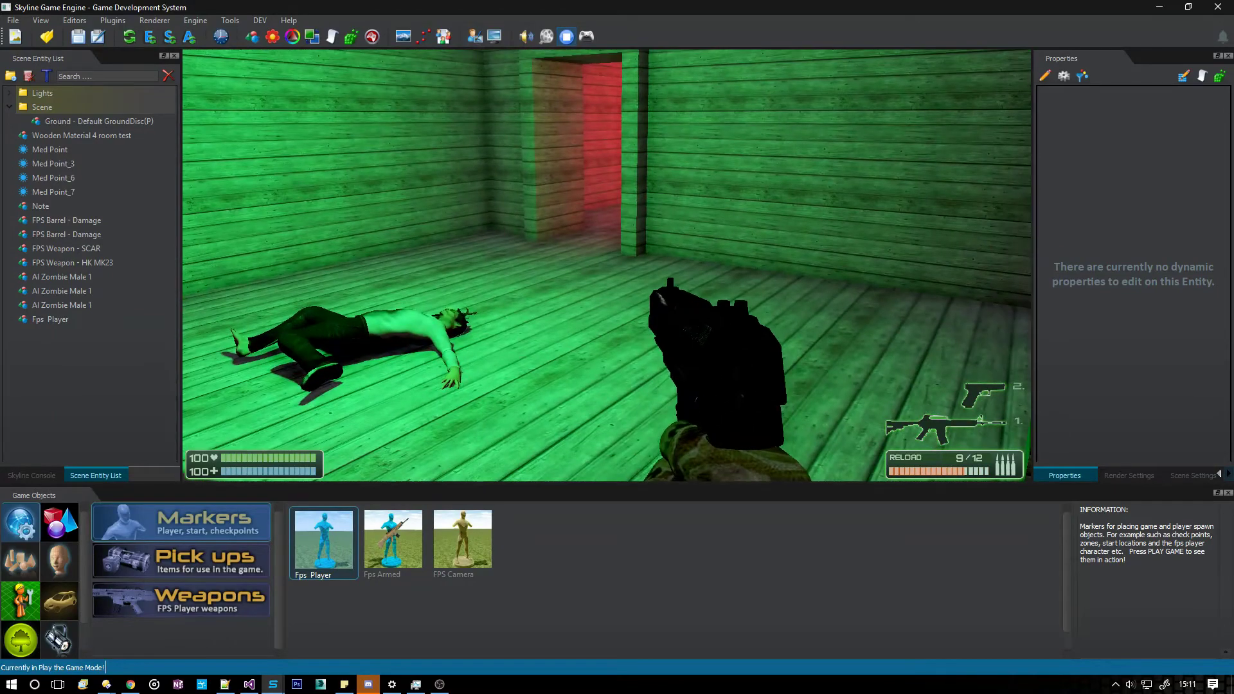
pyautogui.press('1')
pyautogui.click(607, 265)
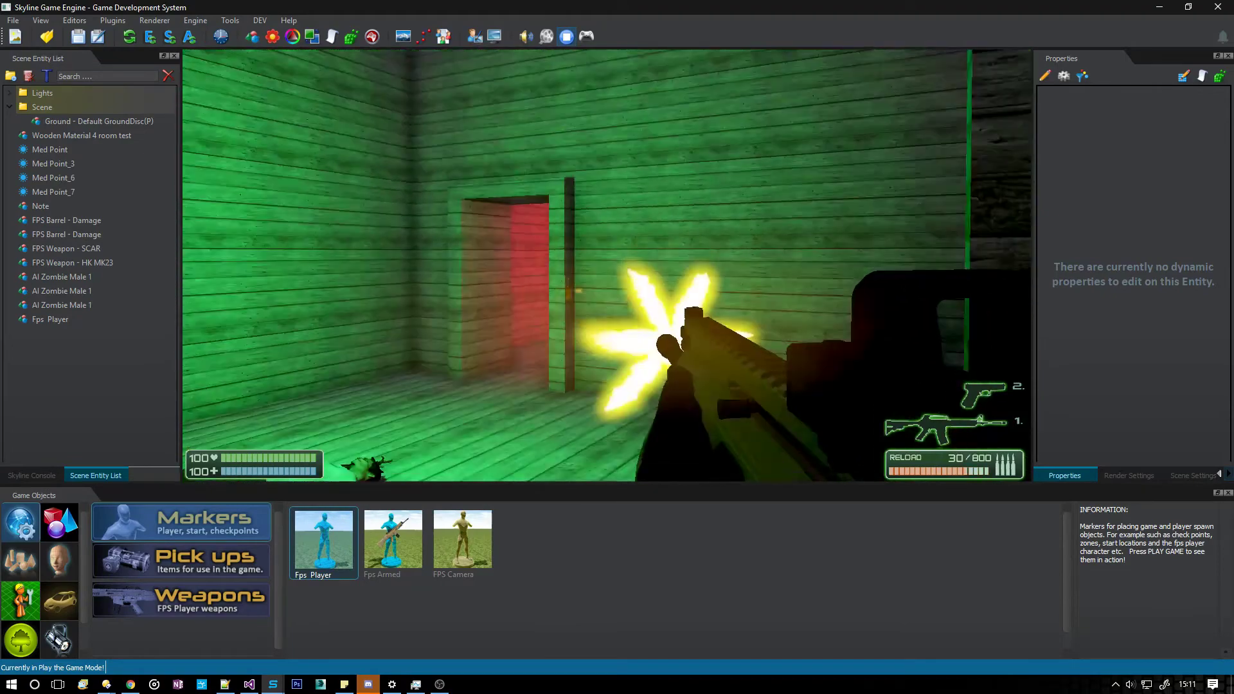
pyautogui.press('w')
pyautogui.click(608, 265)
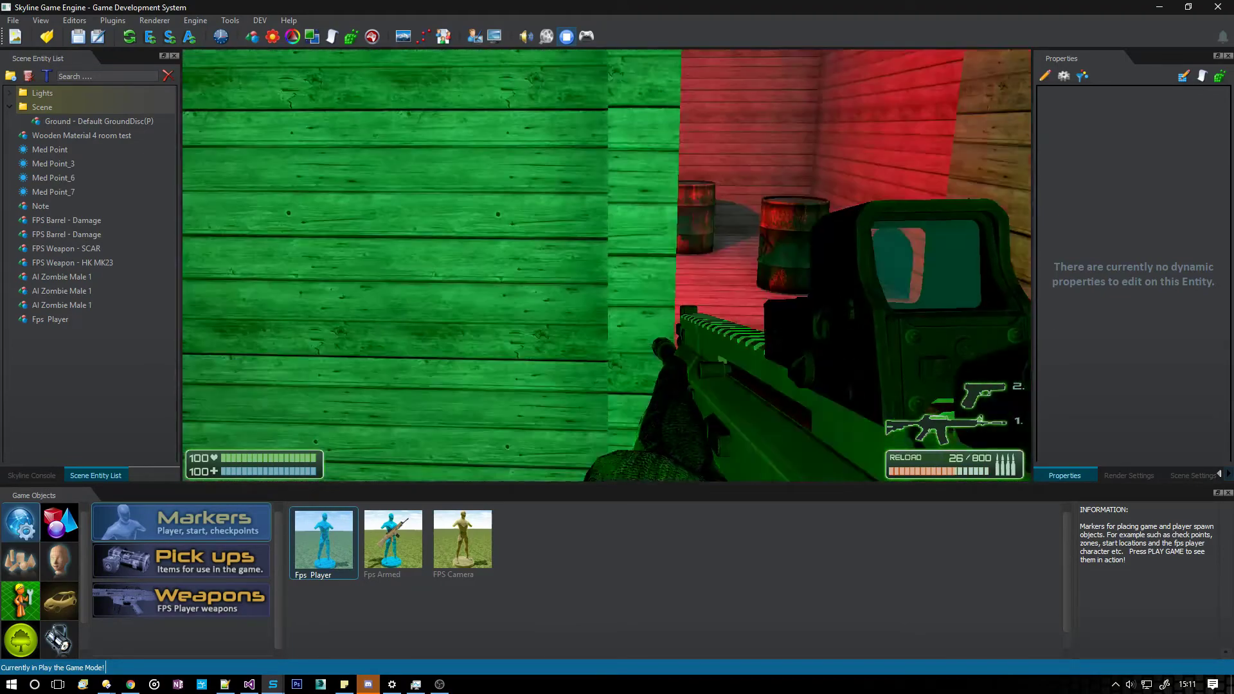
# Shoot the damage barrels in the red room with the rifle, look around the rooms and stop the game.
pyautogui.press('d')
pyautogui.click(607, 265)
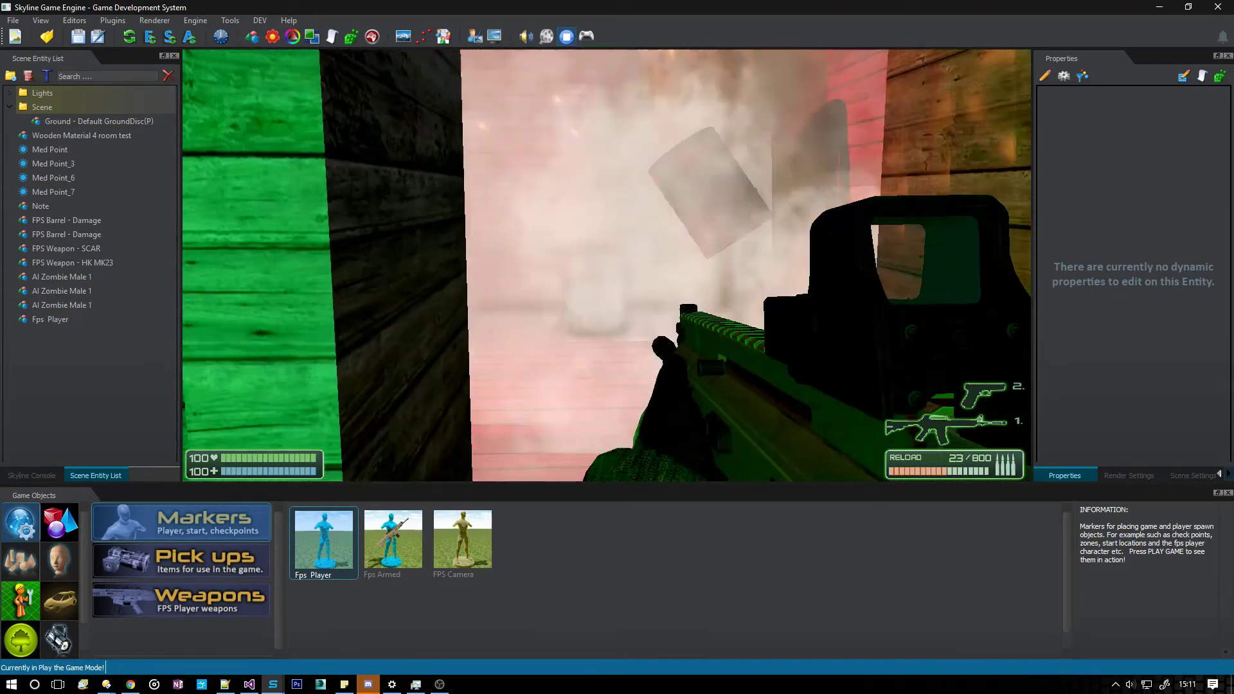
pyautogui.click(607, 265)
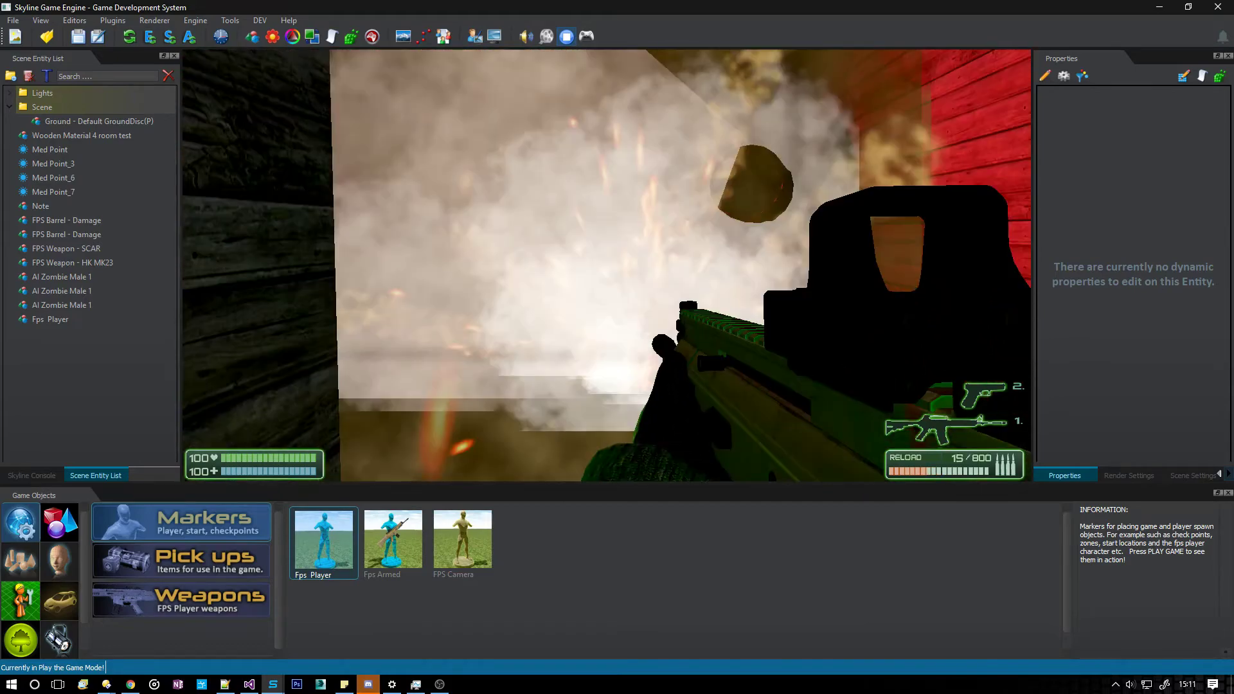
pyautogui.press('w')
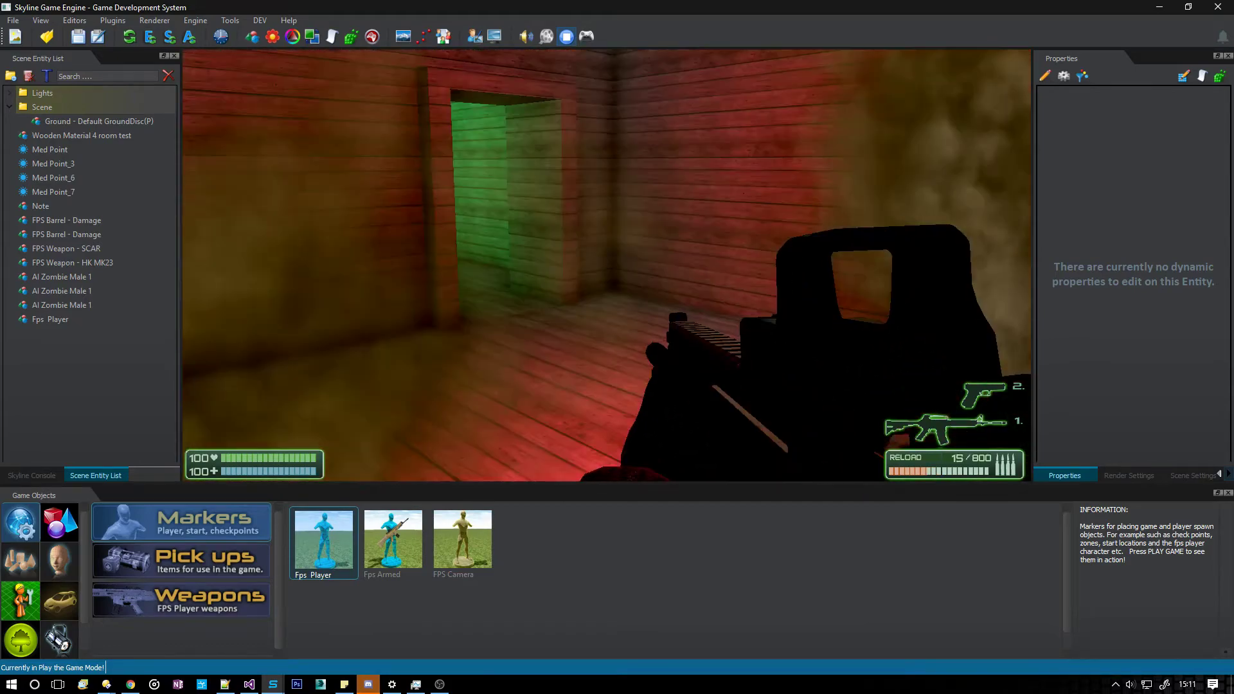
pyautogui.press('w')
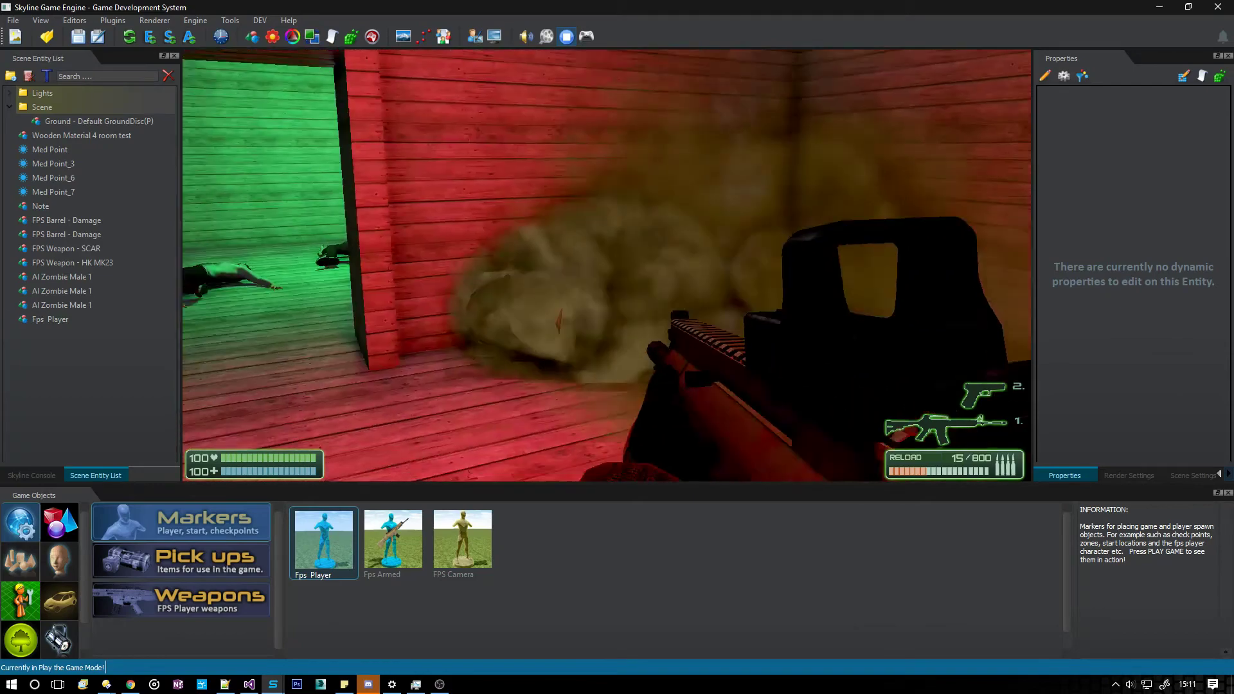
pyautogui.press('s')
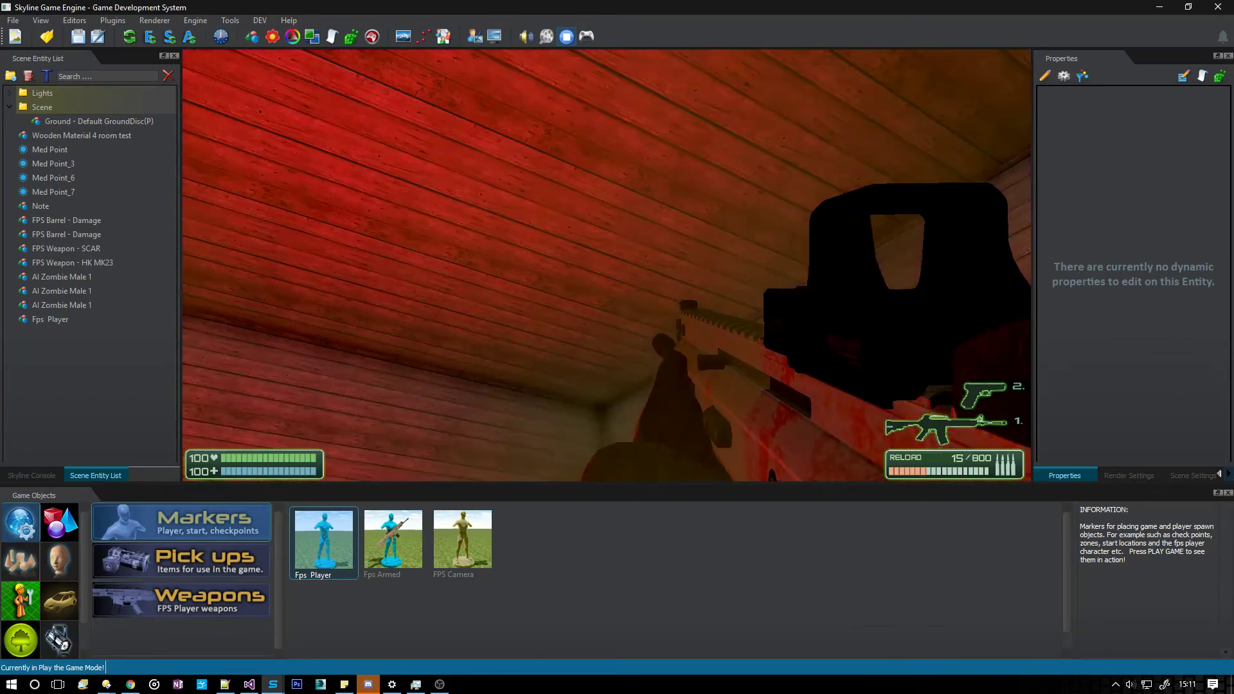
pyautogui.press('Escape')
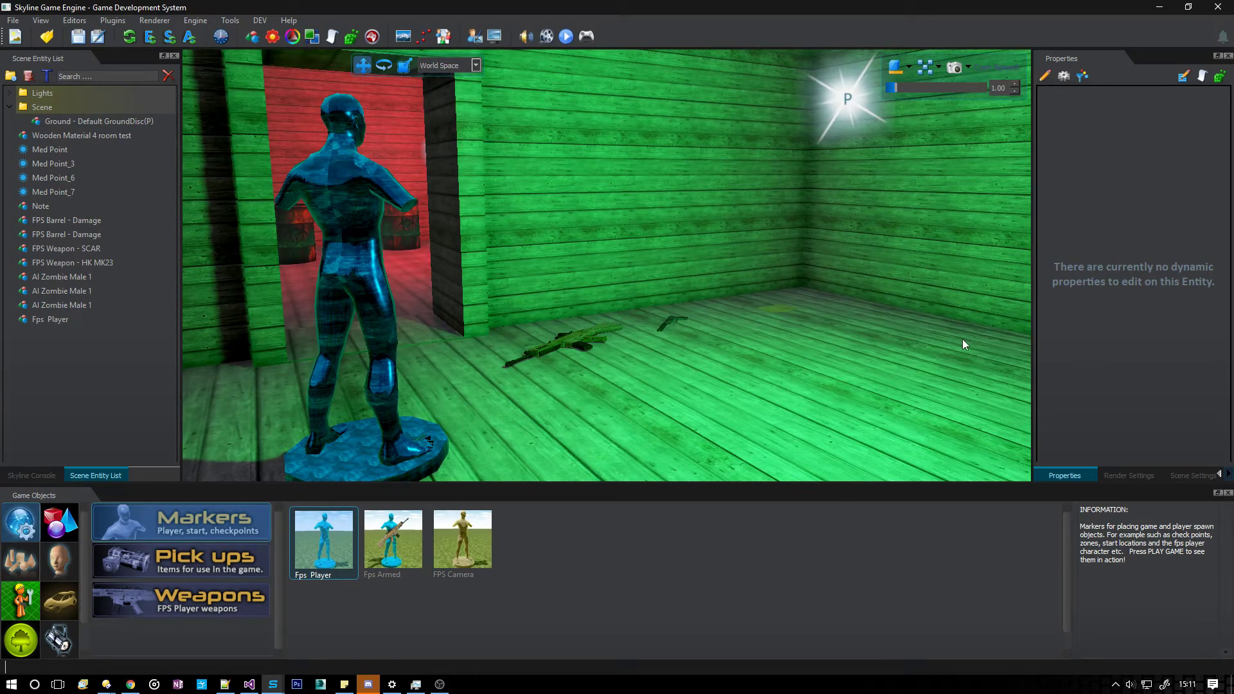
# Set the HDR Sunlight Power to 98 while viewing the rooms from outside.
pyautogui.press('s')
pyautogui.moveTo(707, 302); pyautogui.dragTo(678, 348, button='right')
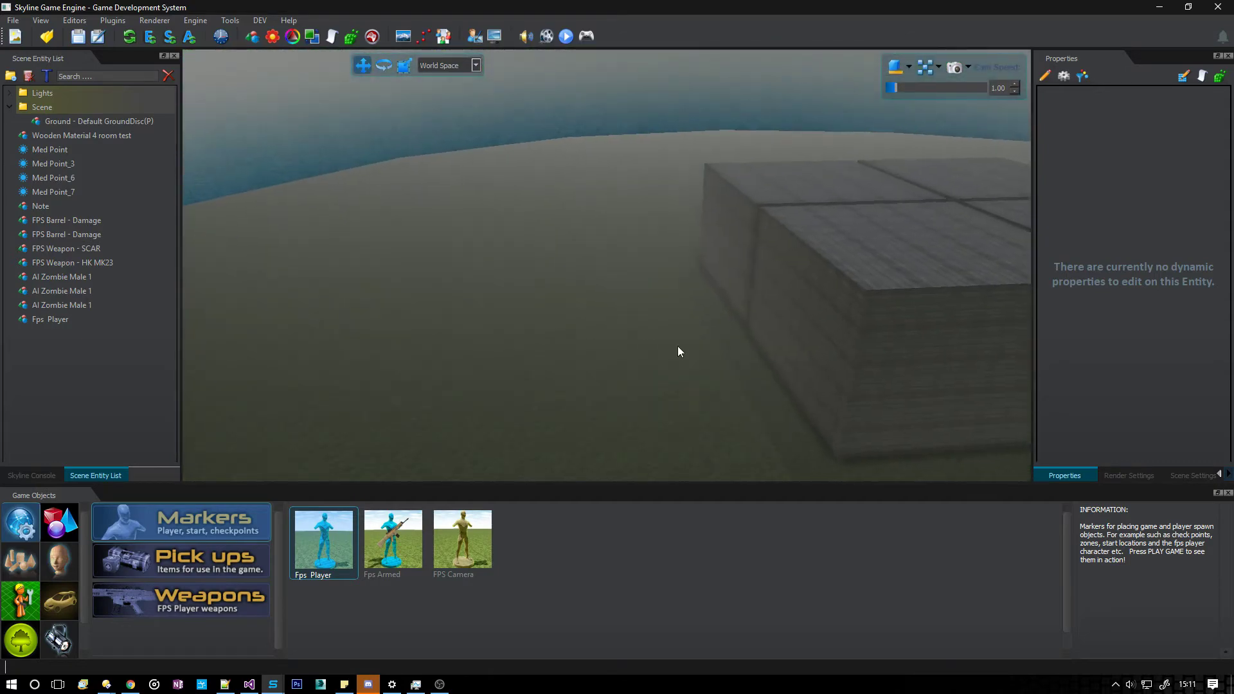
pyautogui.click(1119, 473)
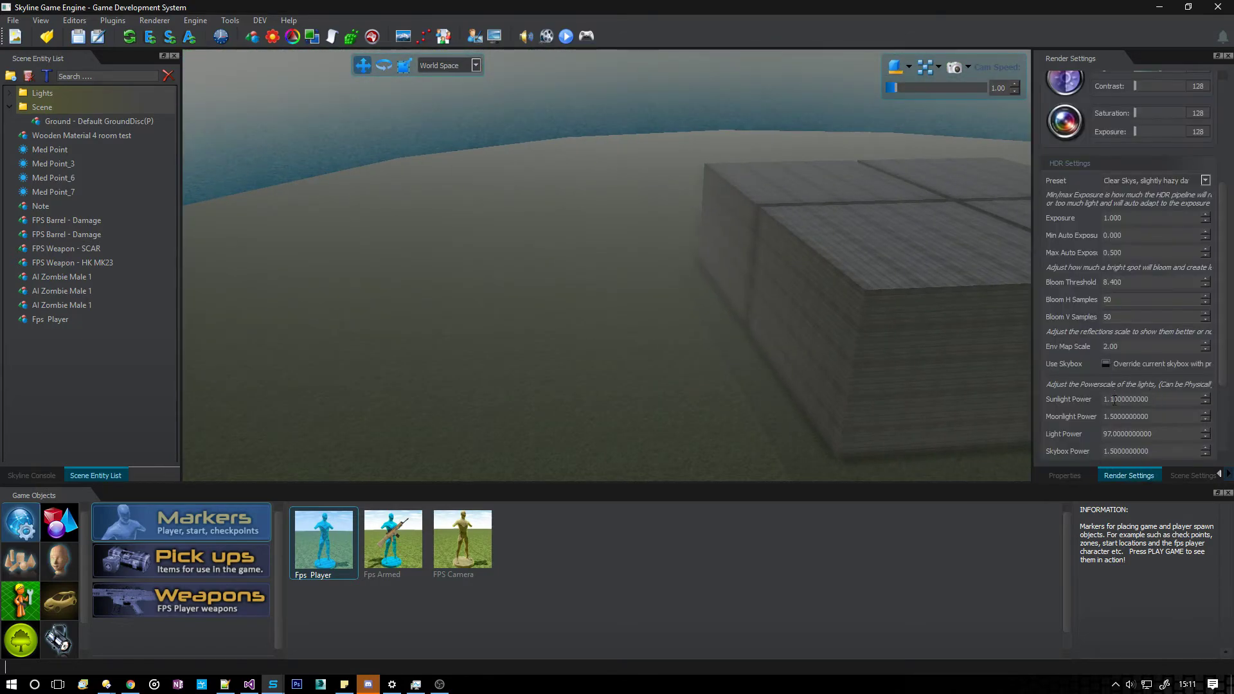
pyautogui.doubleClick(1115, 399)
pyautogui.write('98')
pyautogui.click(823, 368)
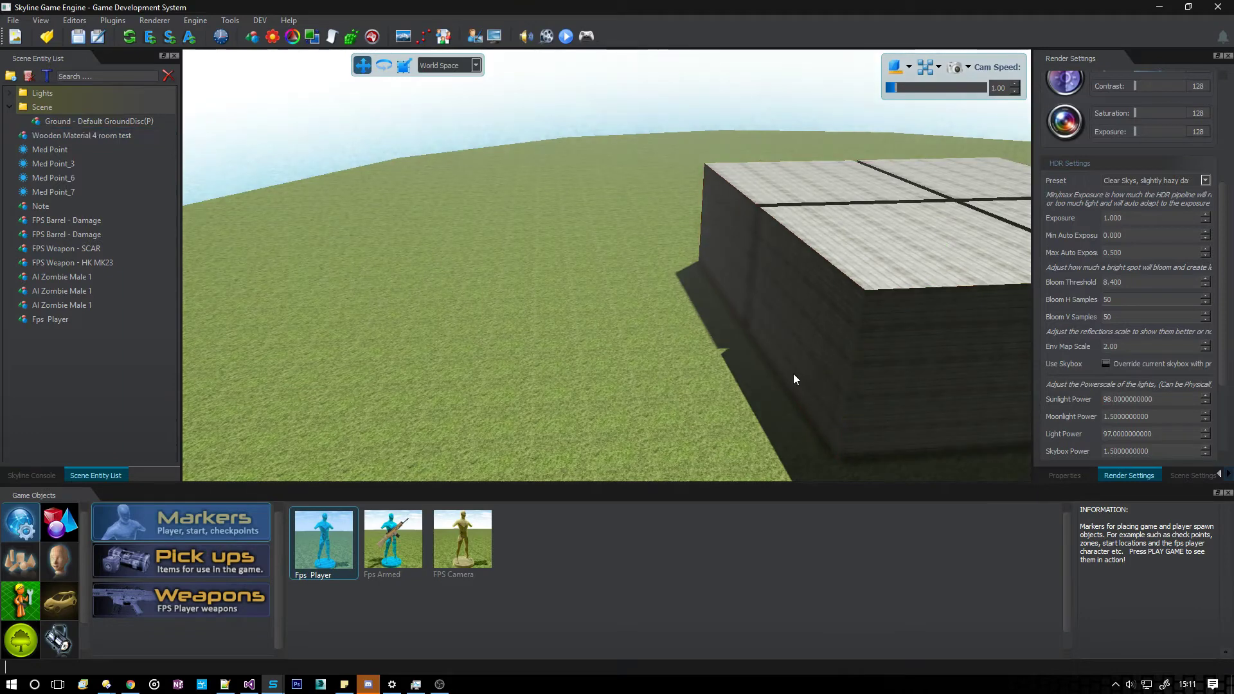
pyautogui.click(794, 373)
pyautogui.keyDown('shift'); pyautogui.moveTo(998, 321); pyautogui.dragTo(499, 334); pyautogui.keyUp('shift')
pyautogui.click(1065, 476)
pyautogui.click(562, 347)
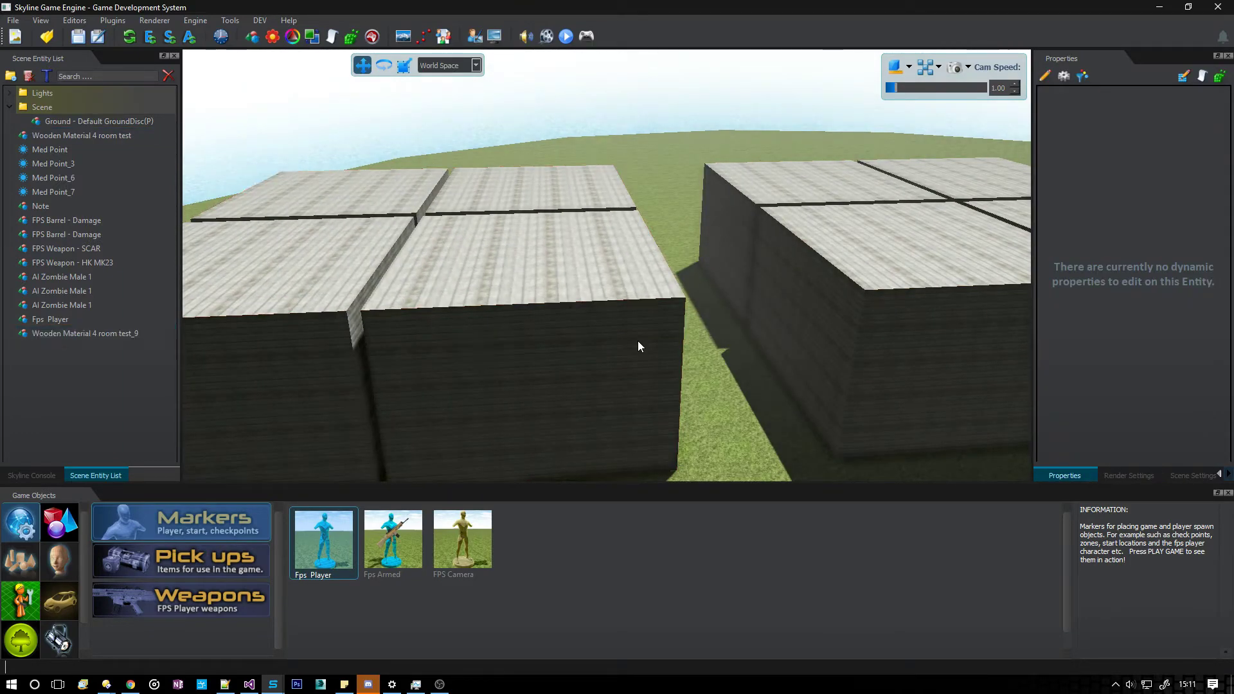
pyautogui.press('Delete')
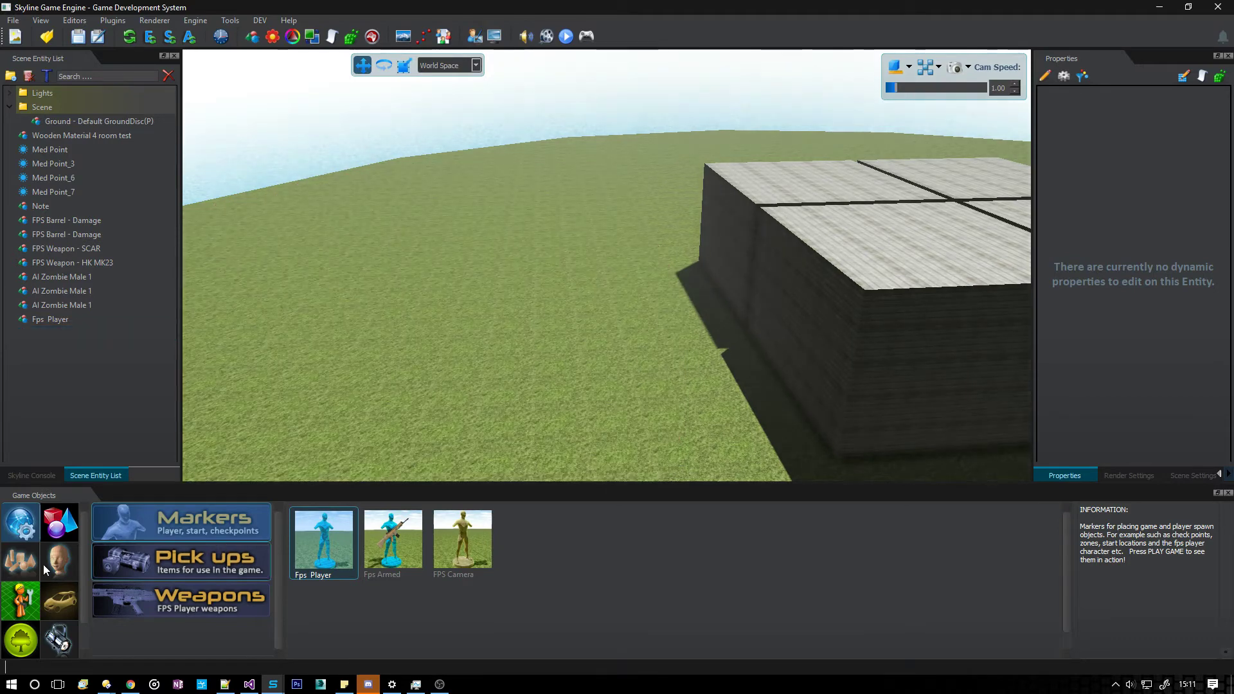
# Place the 4 RoomsConnectedWithDoor model from the Various static assets on the grass beside the wooden rooms.
pyautogui.click(51, 561)
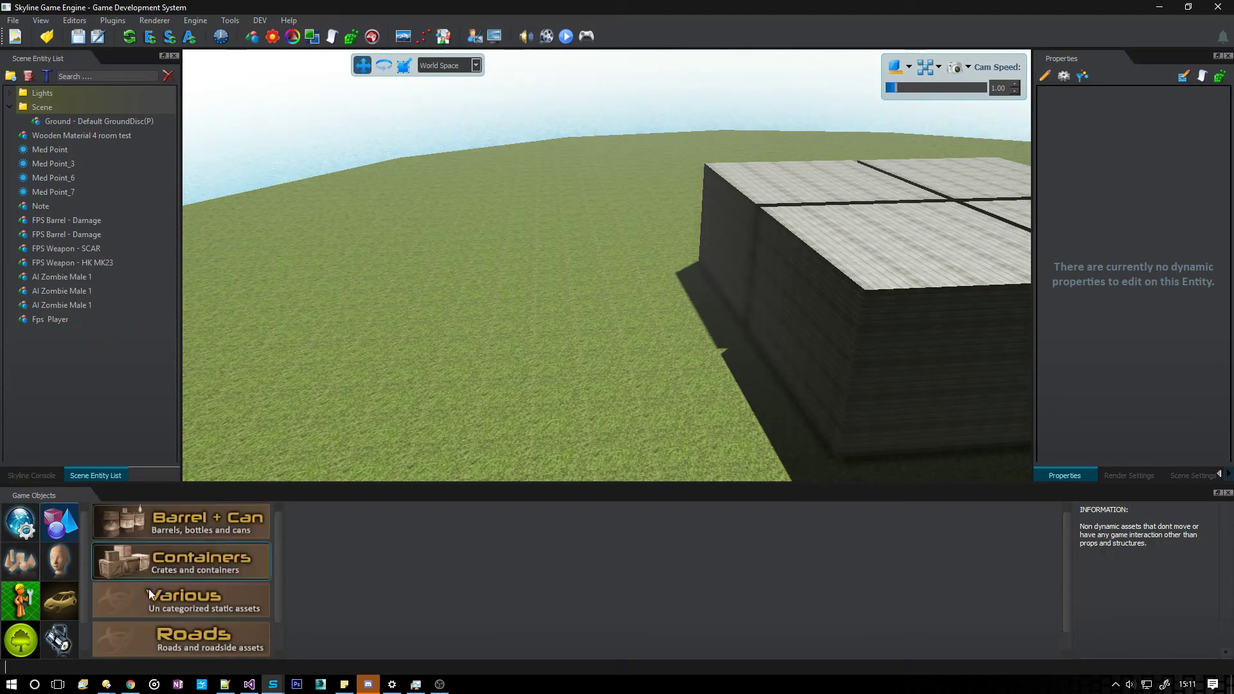
pyautogui.click(181, 602)
pyautogui.moveTo(322, 546); pyautogui.dragTo(357, 349)
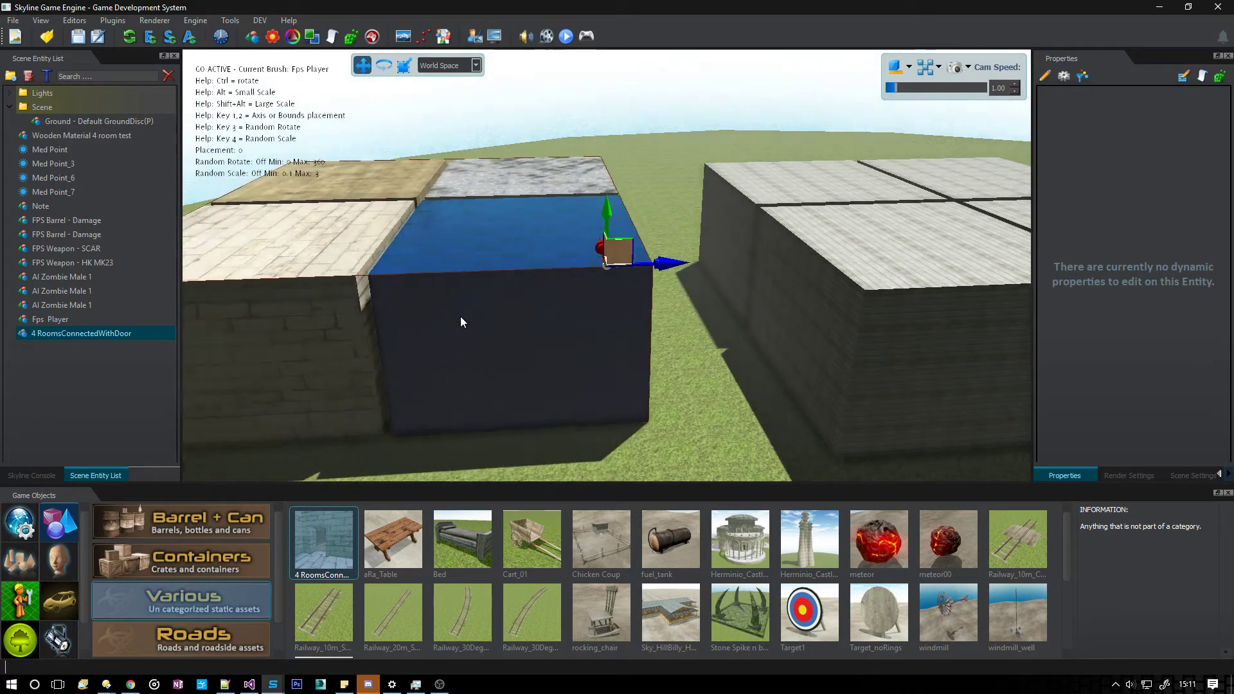
pyautogui.click(497, 289)
pyautogui.rightClick(650, 291)
pyautogui.moveTo(651, 291)
pyautogui.mouseDown(button='right')
pyautogui.moveTo(638, 334)
pyautogui.moveTo(608, 351)
pyautogui.mouseUp(button='right')
pyautogui.press('s')
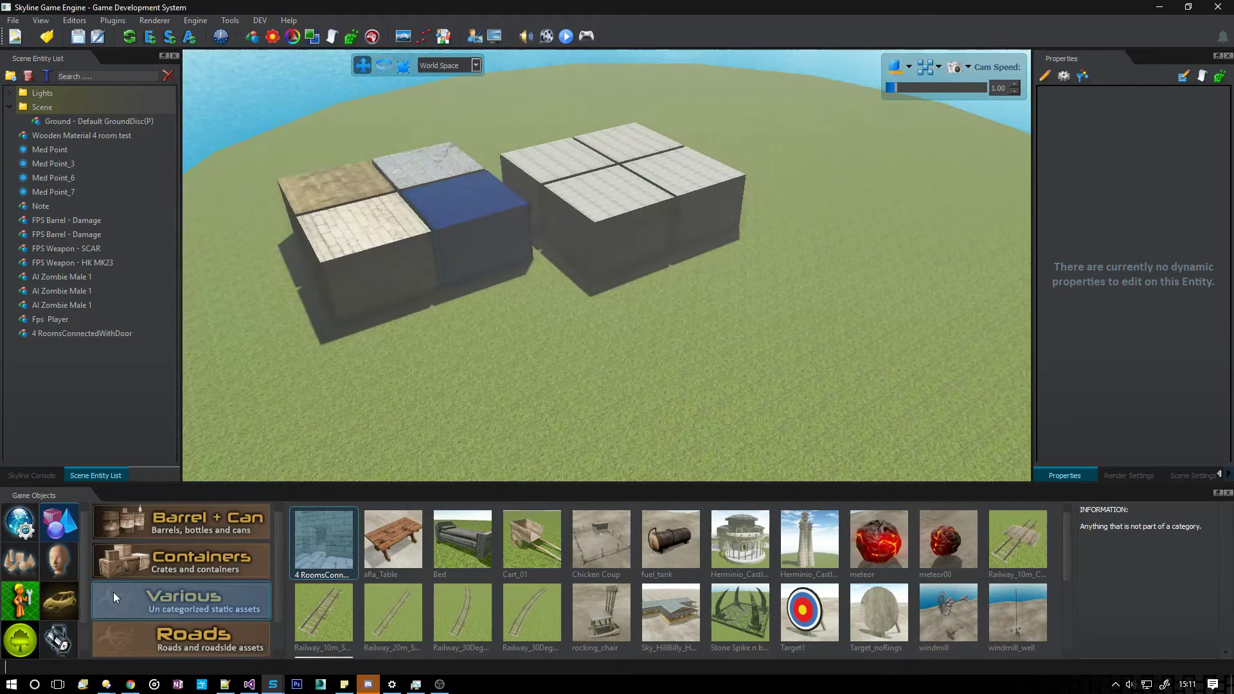
# Place the Wooden Material 4 room test preset from the My Presets folder on the grass and move it closer to the other rooms.
pyautogui.rightClick(321, 414)
pyautogui.click(374, 473)
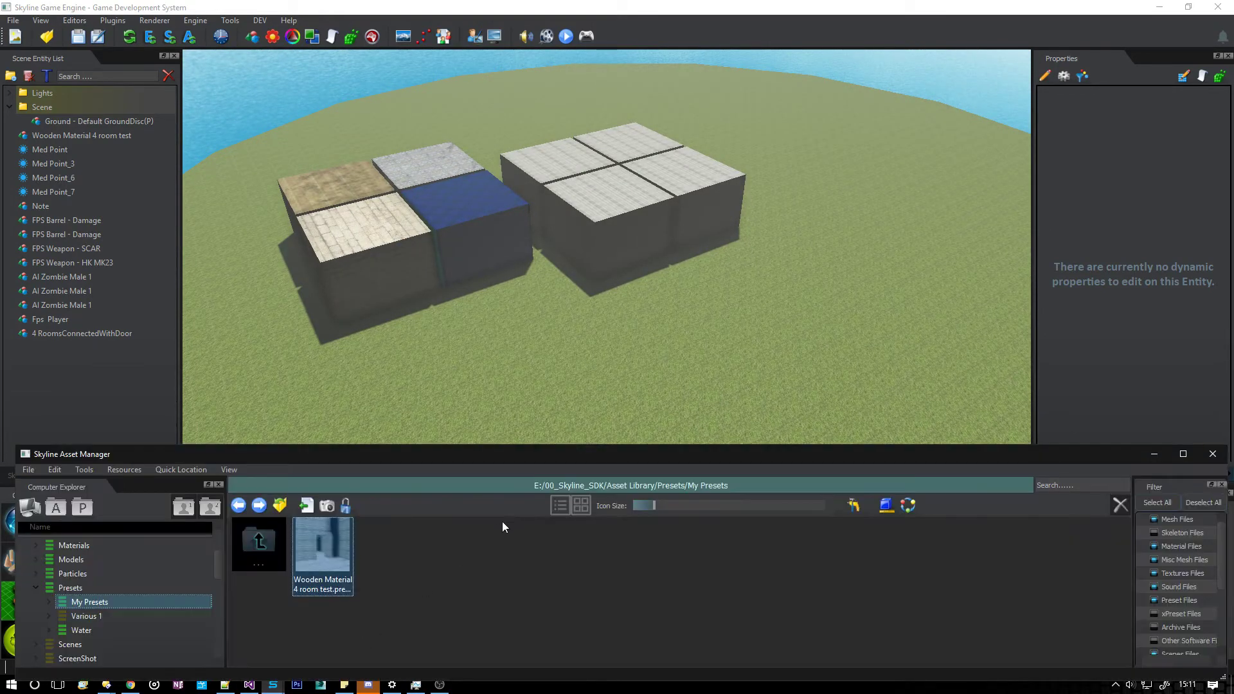
pyautogui.moveTo(584, 337); pyautogui.dragTo(675, 354, button='right')
pyautogui.moveTo(316, 570); pyautogui.dragTo(576, 297)
pyautogui.moveTo(577, 300); pyautogui.dragTo(441, 200, button='right')
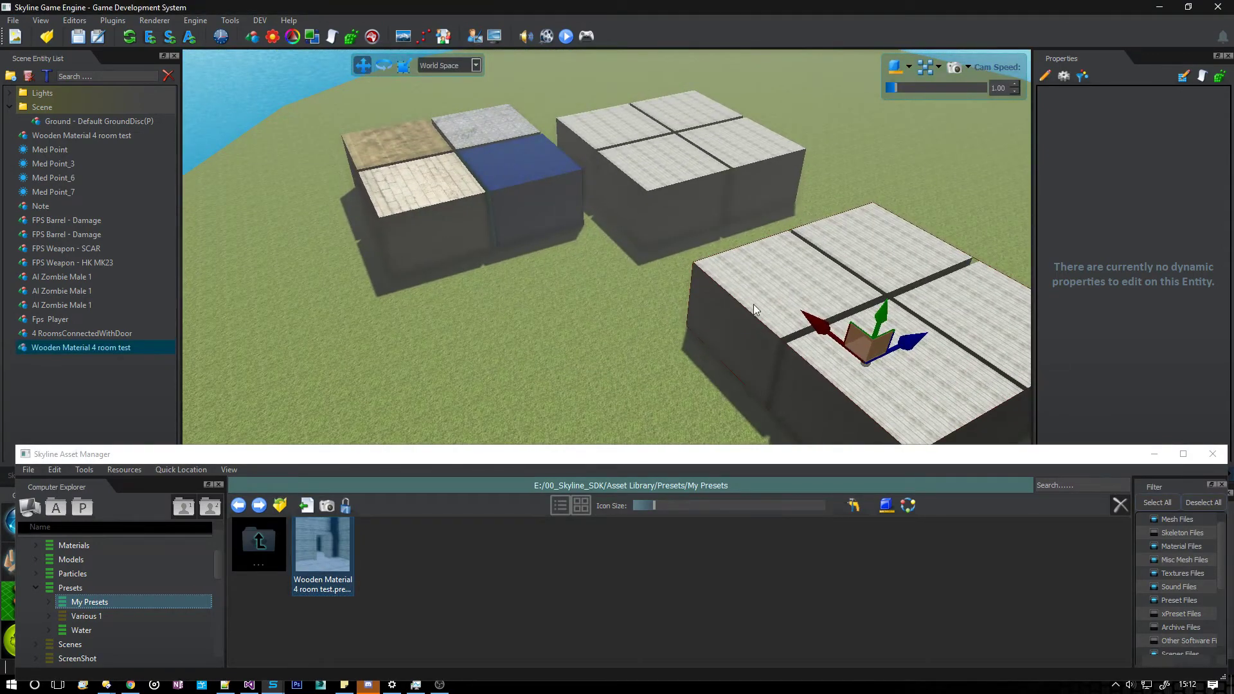
pyautogui.moveTo(824, 332); pyautogui.dragTo(790, 289)
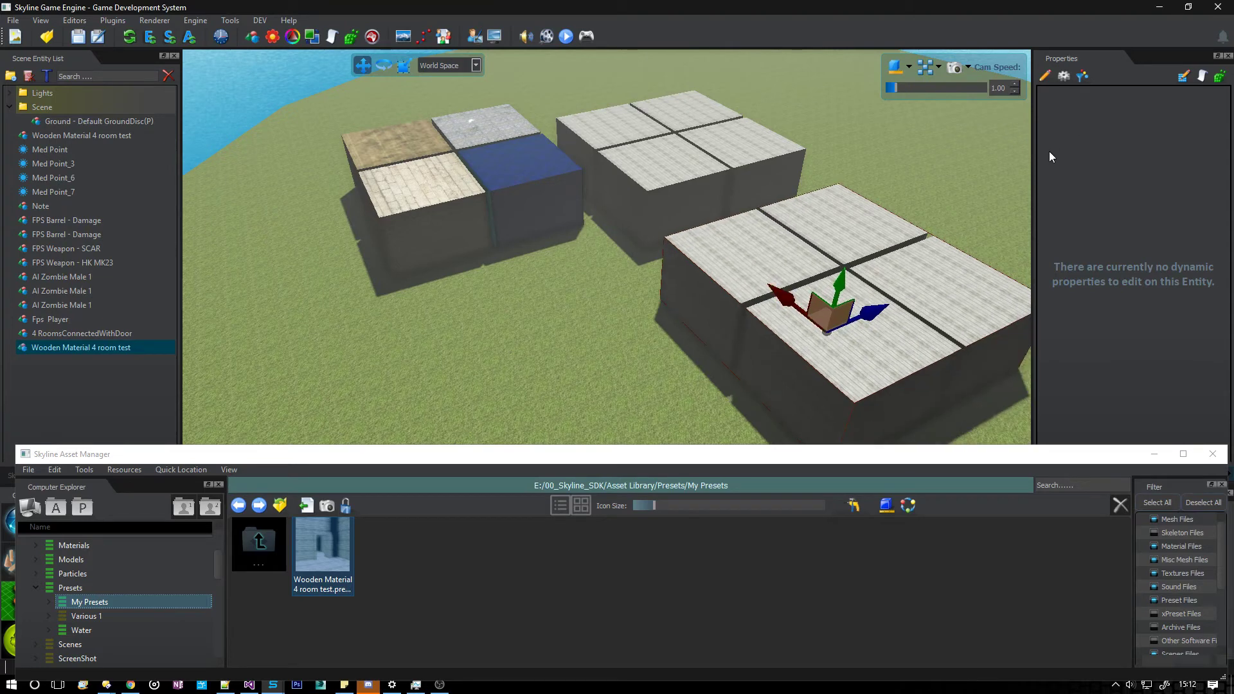
# Apply the BKC cabin floor material from the Wood/BKC Wood library folder to the newly placed Wooden Material 4 room test.
pyautogui.click(470, 608)
pyautogui.press('BackSpace')
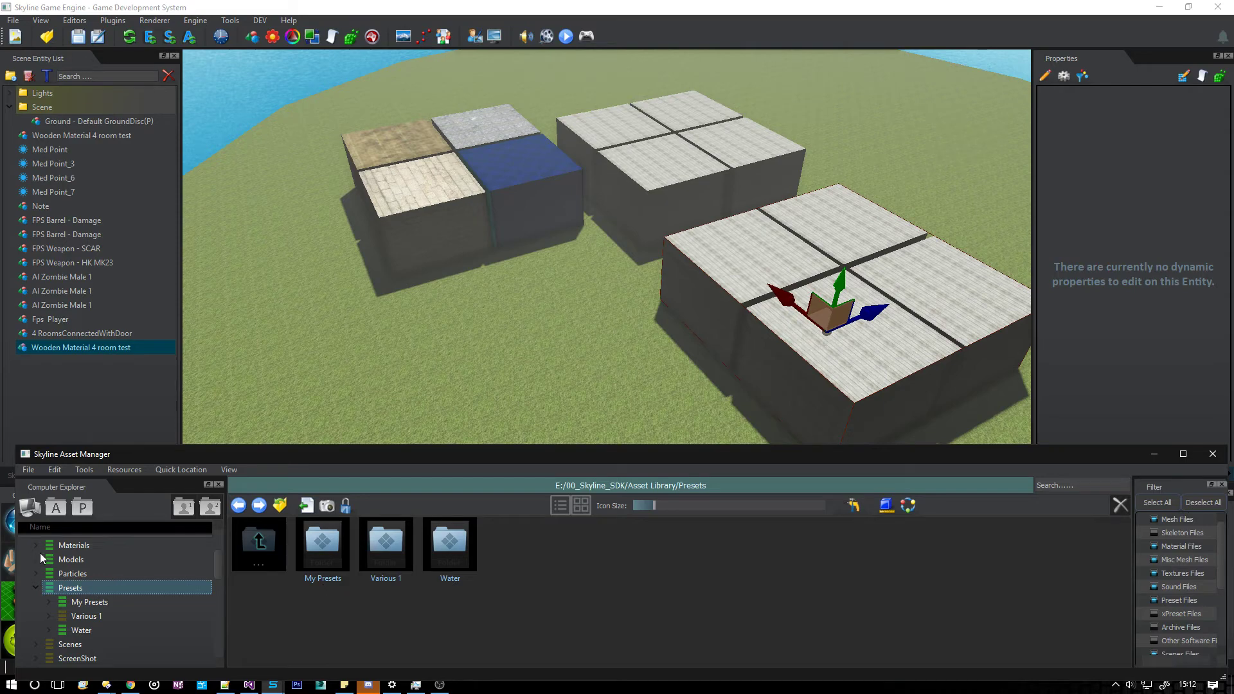
pyautogui.click(30, 508)
pyautogui.moveTo(322, 547); pyautogui.dragTo(834, 376)
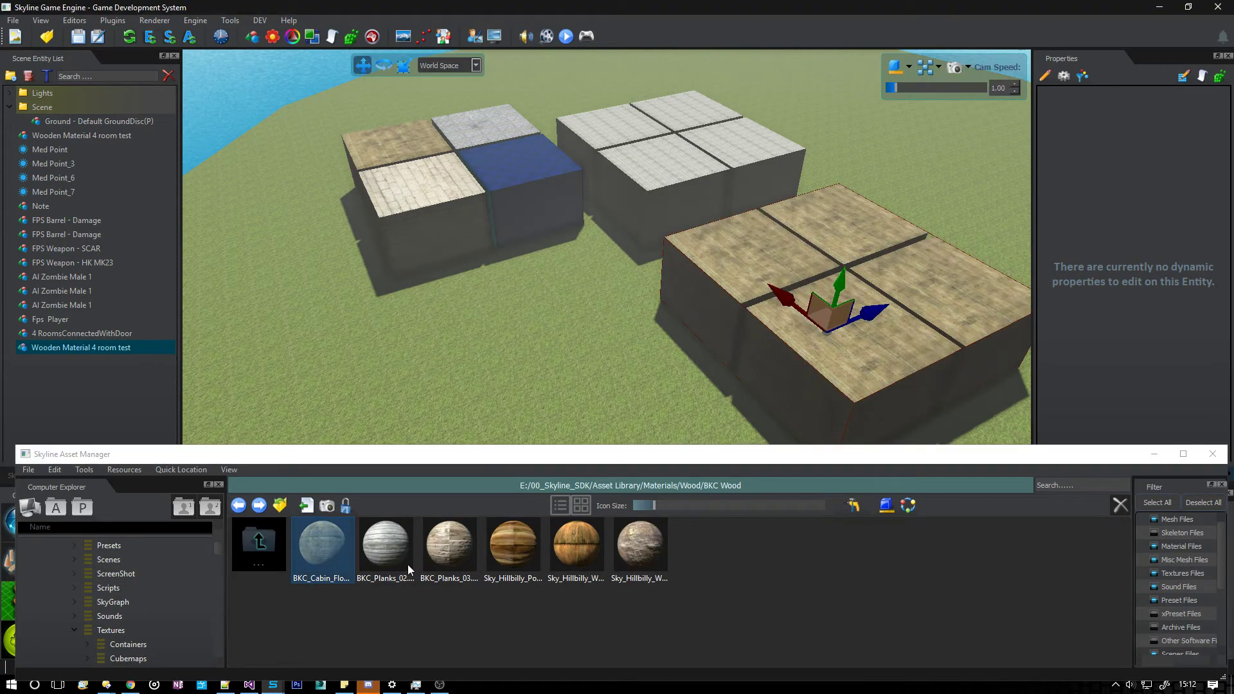
# Go back to the My Presets folder under Presets in the asset library.
pyautogui.scroll(-5, 122, 614)
pyautogui.click(122, 603)
pyautogui.scroll(-5, 127, 606)
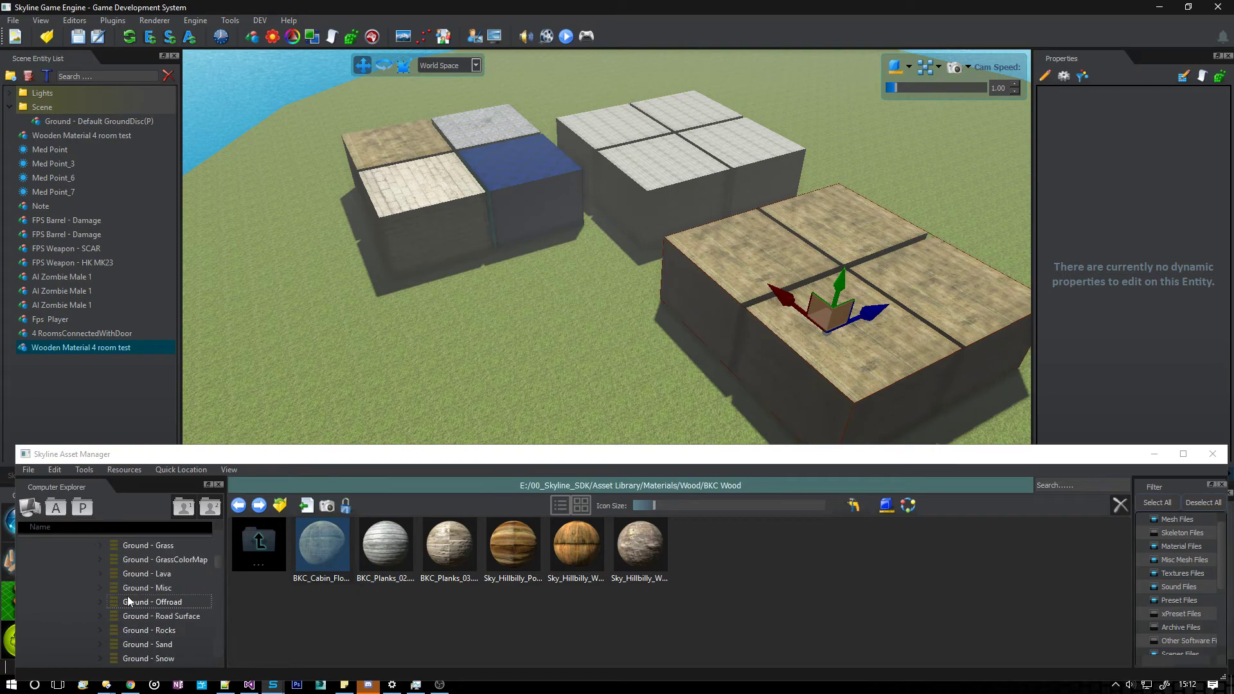
pyautogui.moveTo(217, 570); pyautogui.dragTo(217, 518)
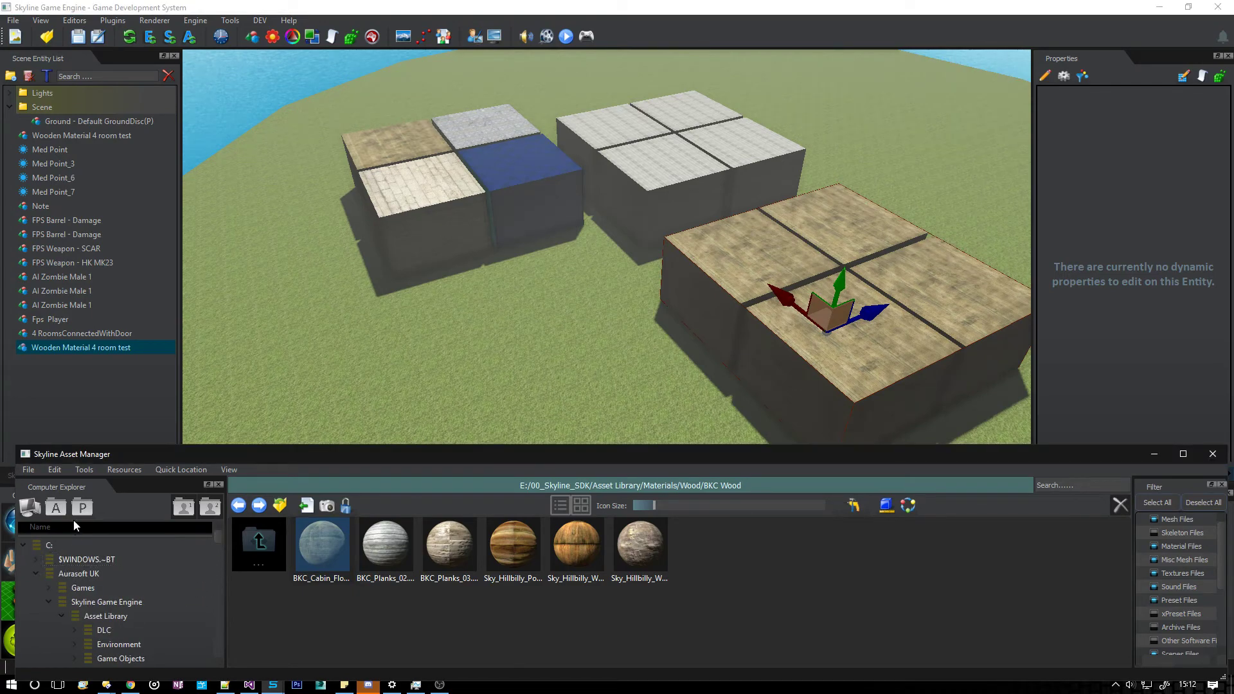
pyautogui.scroll(-3, 48, 558)
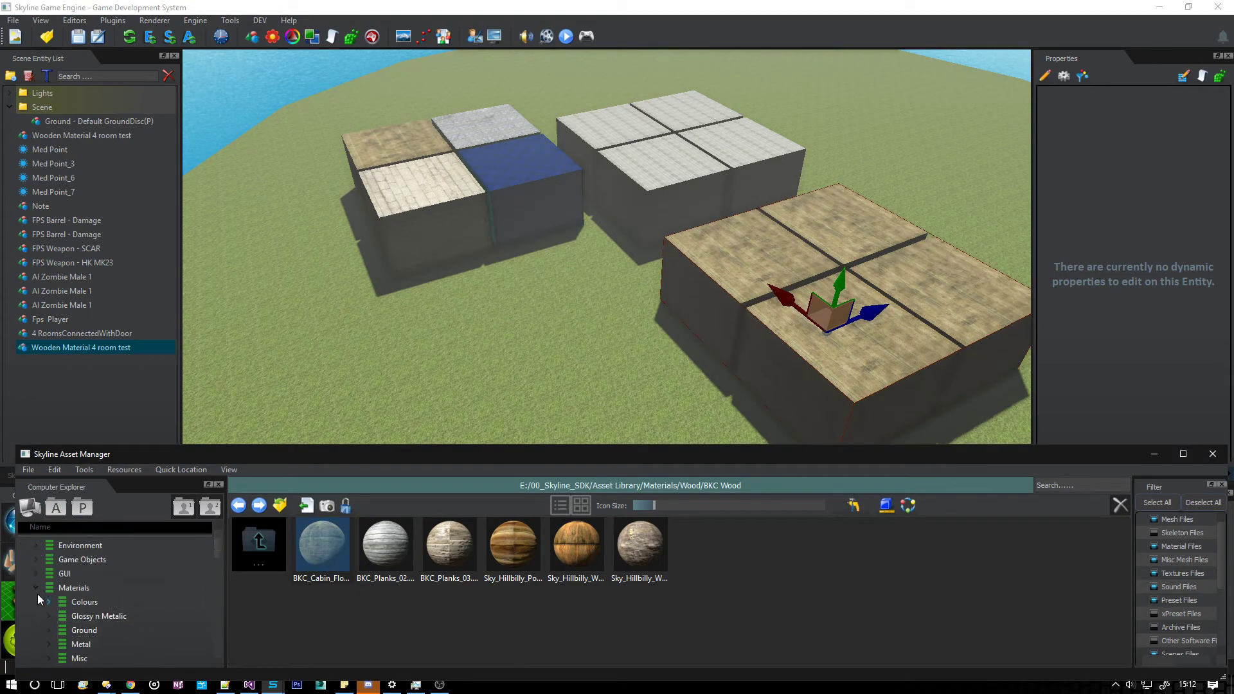
pyautogui.click(36, 587)
pyautogui.click(36, 630)
pyautogui.click(90, 645)
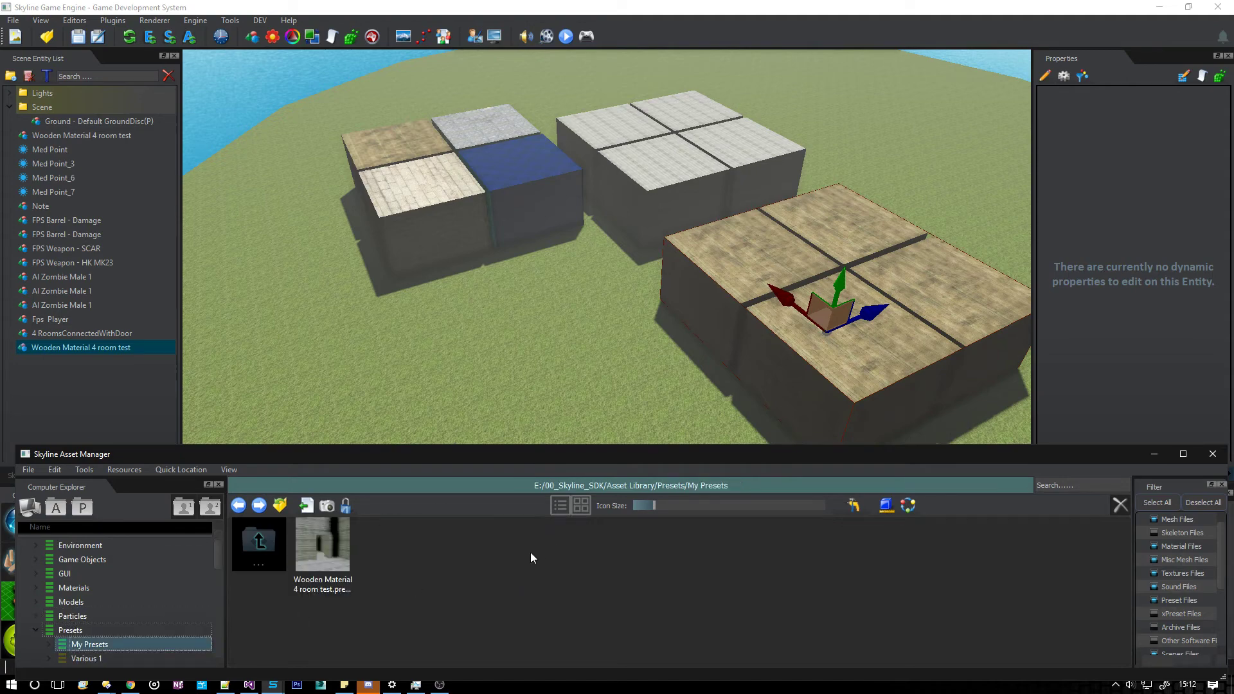
# Rename the retextured room entity testroom2 and save it as a preset in the My Presets folder.
pyautogui.click(92, 349)
pyautogui.click(90, 352)
pyautogui.write('te')
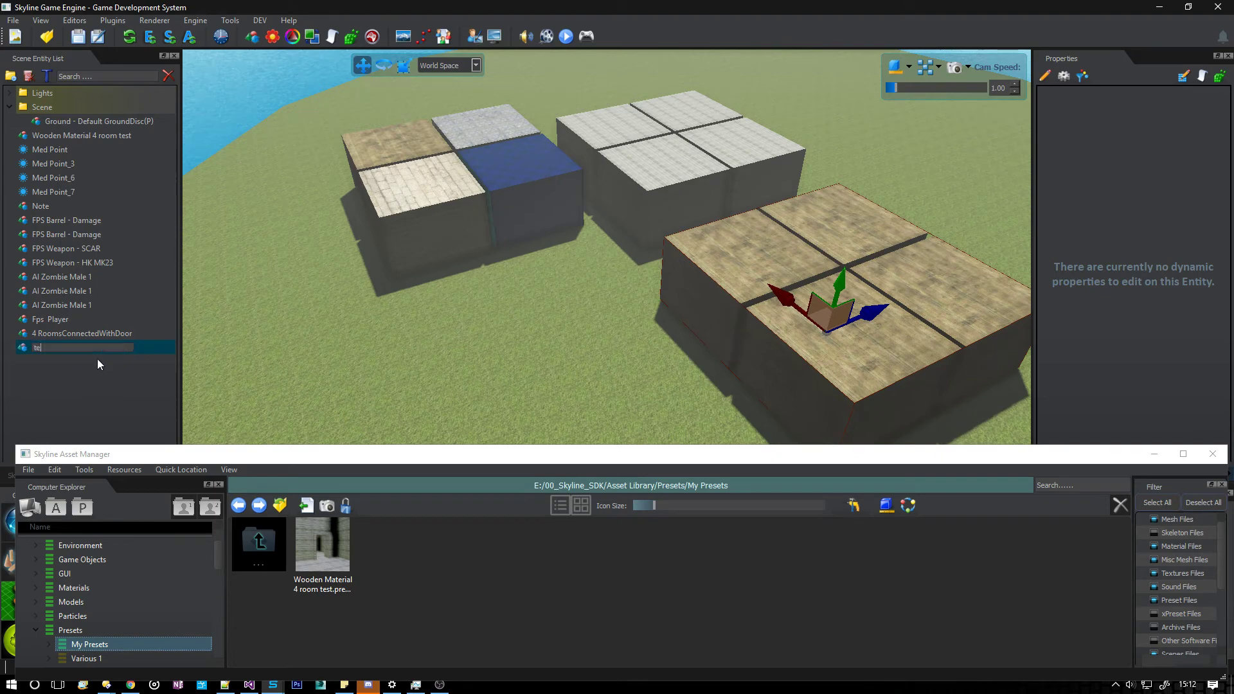
pyautogui.write('stroom2')
pyautogui.moveTo(80, 353); pyautogui.dragTo(424, 561)
pyautogui.click(687, 368)
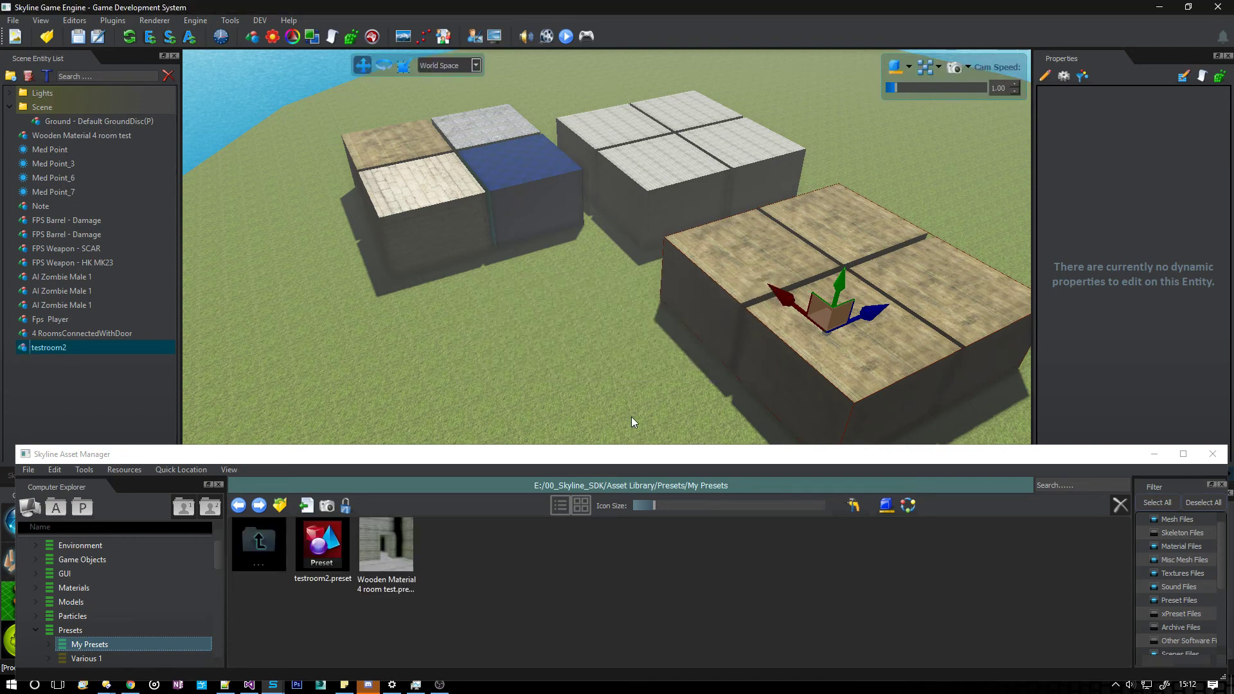
# Capture a close view of the retextured rooms as the testroom2 preset's thumbnail.
pyautogui.moveTo(560, 417)
pyautogui.mouseDown(button='right')
pyautogui.moveTo(578, 421)
pyautogui.moveTo(548, 420)
pyautogui.mouseUp(button='right')
pyautogui.click(313, 549)
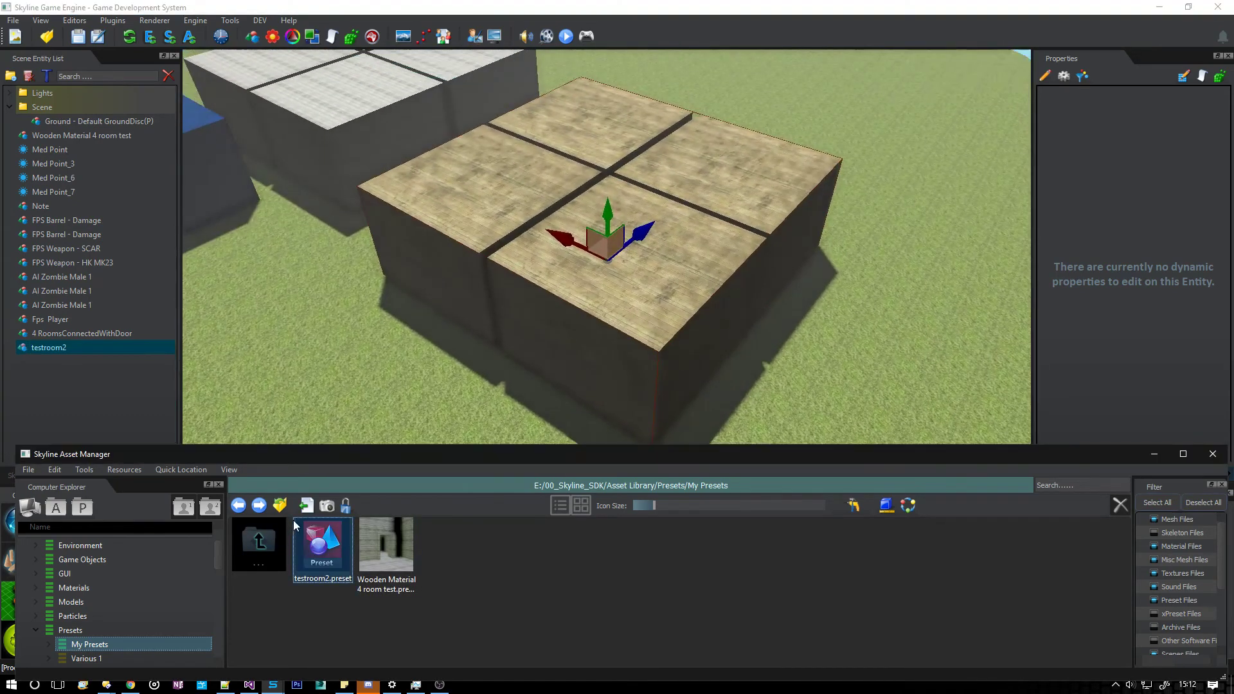
pyautogui.click(327, 507)
# Place one copy each of the Wooden Material 4 room test and testroom2 presets on the grass, and minimise the asset manager.
pyautogui.click(407, 554)
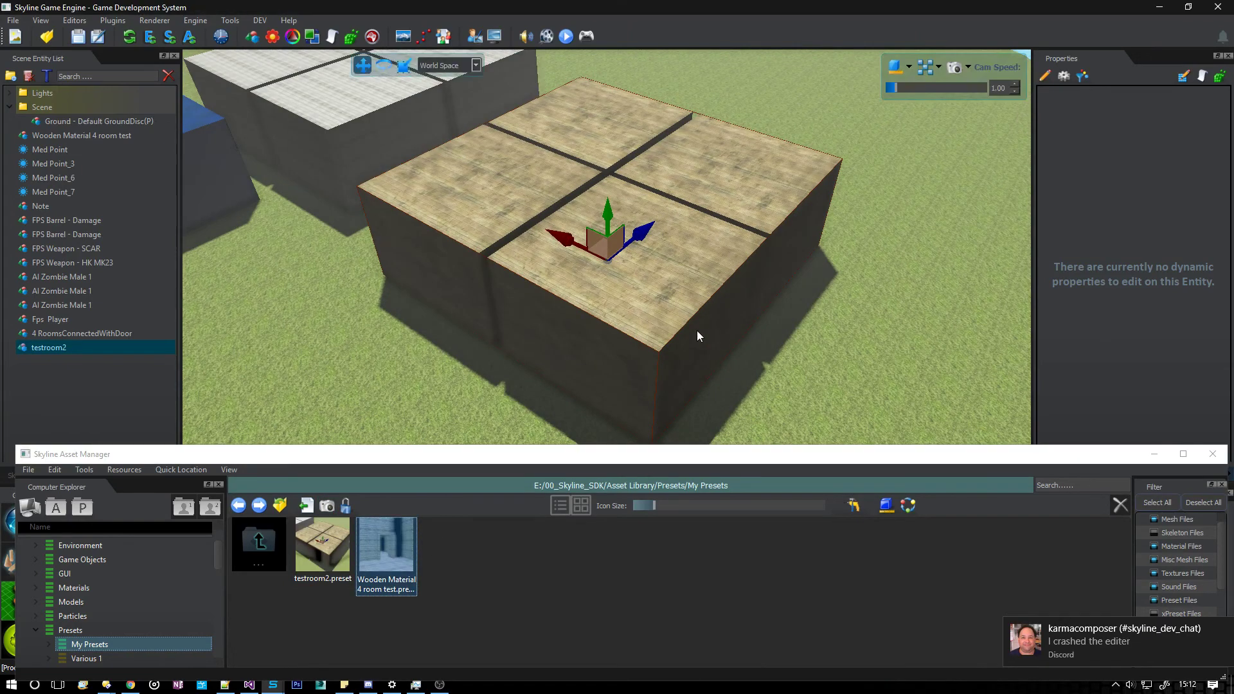
pyautogui.moveTo(697, 331); pyautogui.dragTo(681, 342, button='right')
pyautogui.press('s')
pyautogui.moveTo(405, 563); pyautogui.dragTo(352, 415)
pyautogui.click(314, 549)
pyautogui.moveTo(314, 549); pyautogui.dragTo(951, 113)
pyautogui.click(1155, 454)
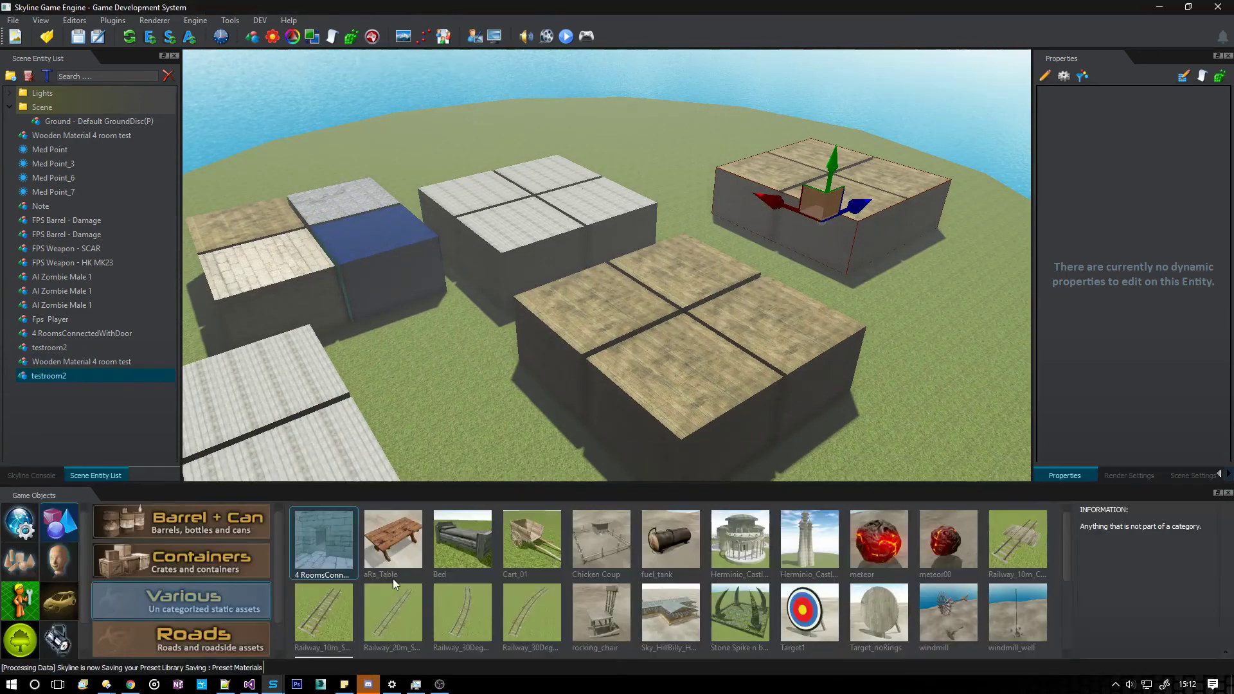
# Place two more 4 RoomsConnectedWithDoor models from the Various assets on the grass behind the other rooms.
pyautogui.click(342, 547)
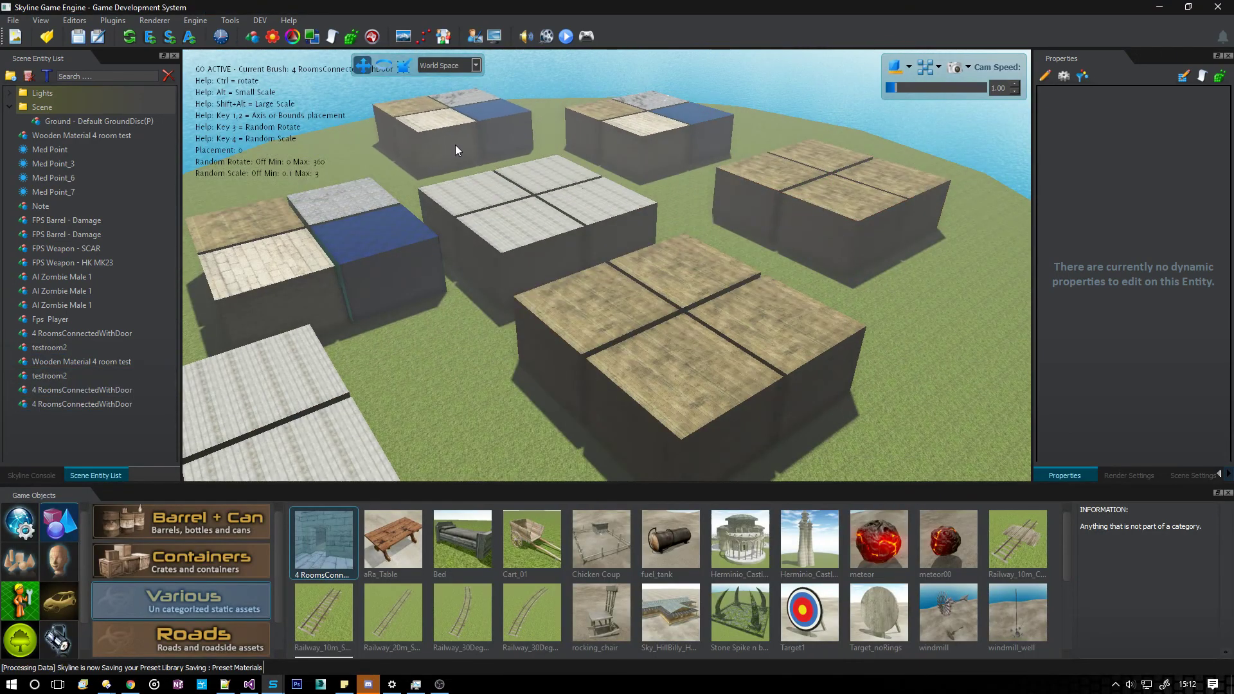
pyautogui.click(447, 153)
pyautogui.press('Escape')
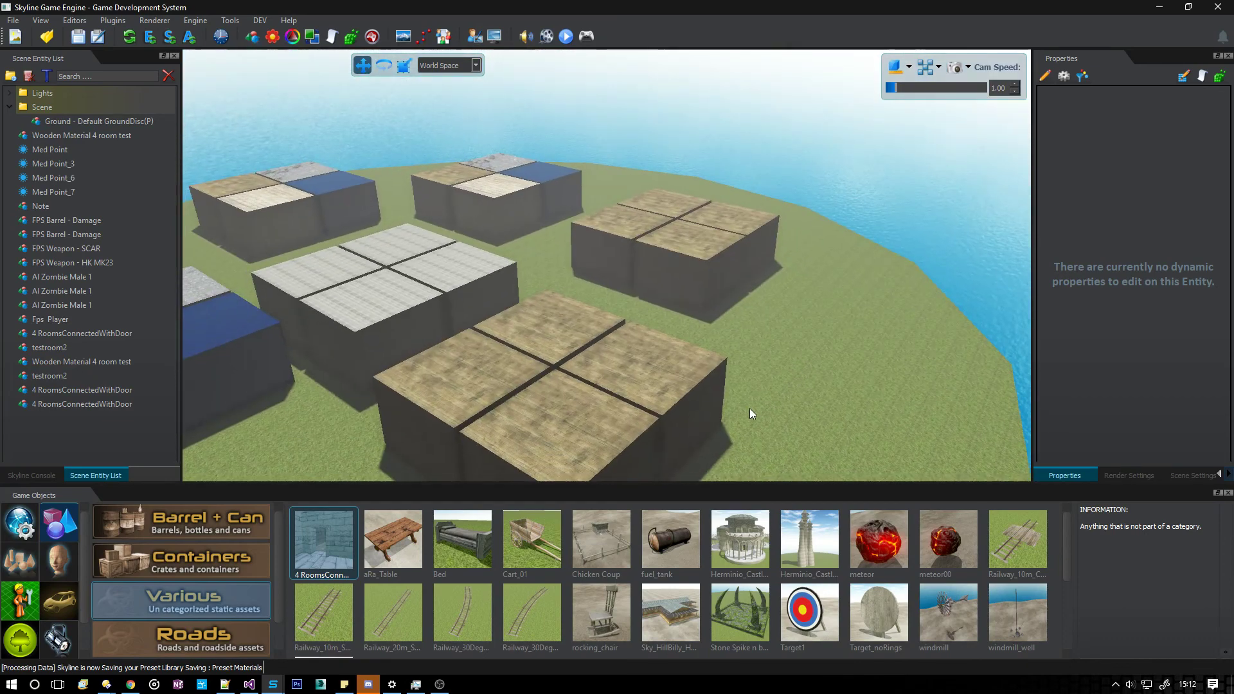
pyautogui.press('w')
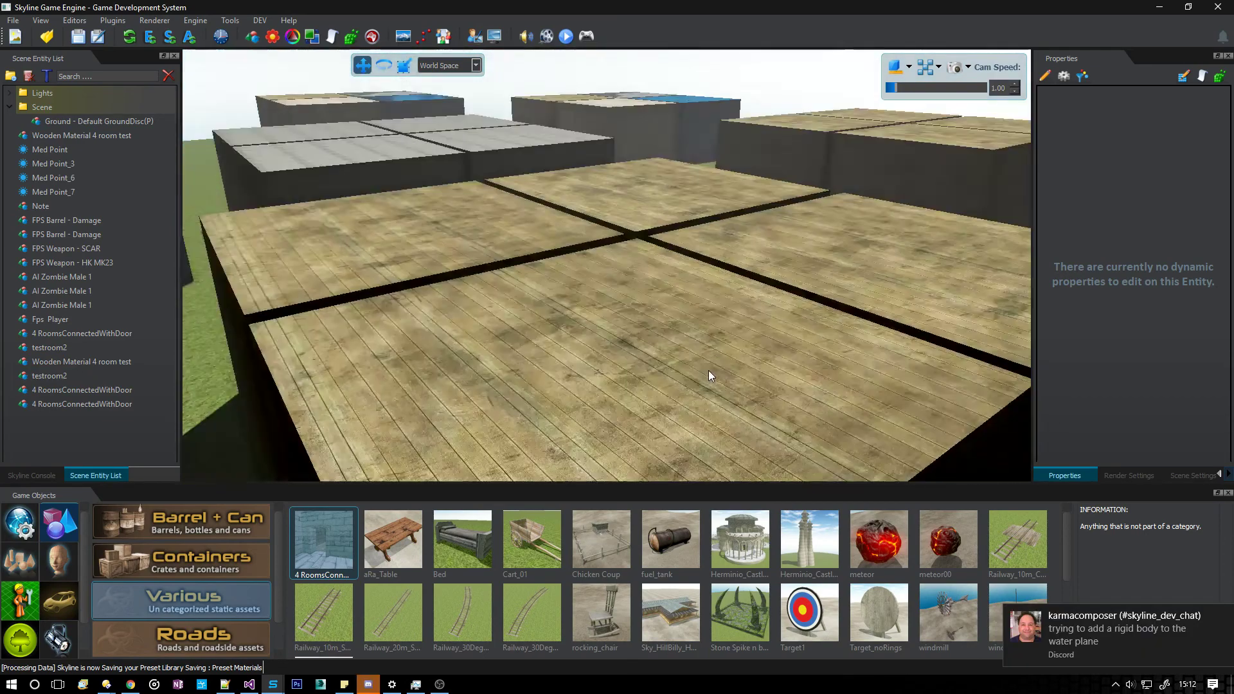